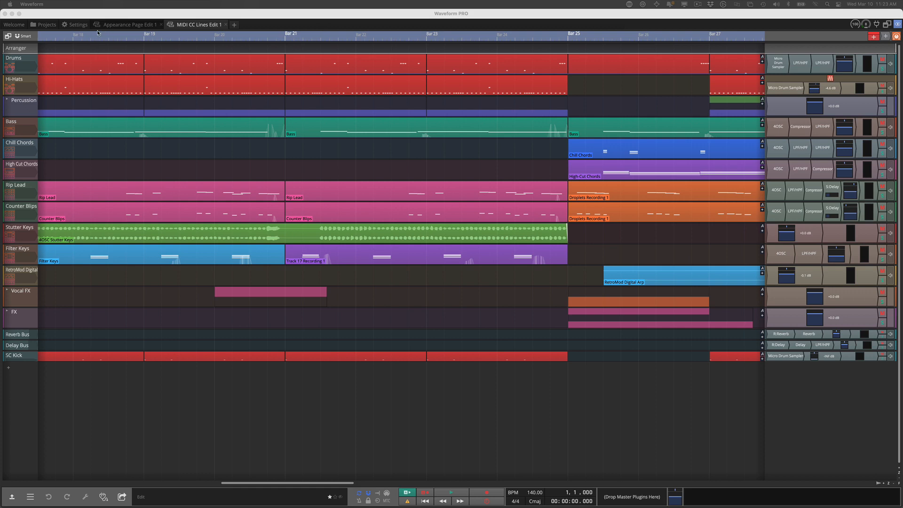
Open the Appearance settings, examine the current and additional language options, and keep language update checks set to Never.
click(79, 27)
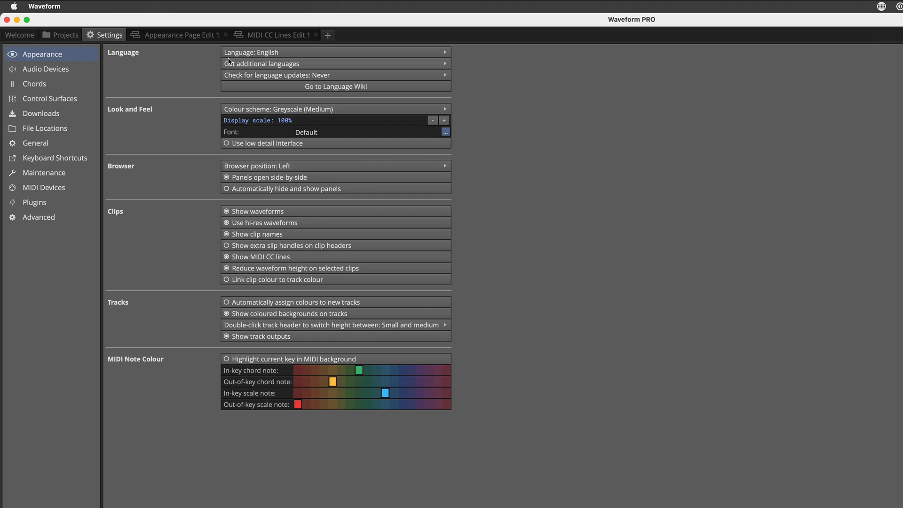
click(289, 54)
click(267, 66)
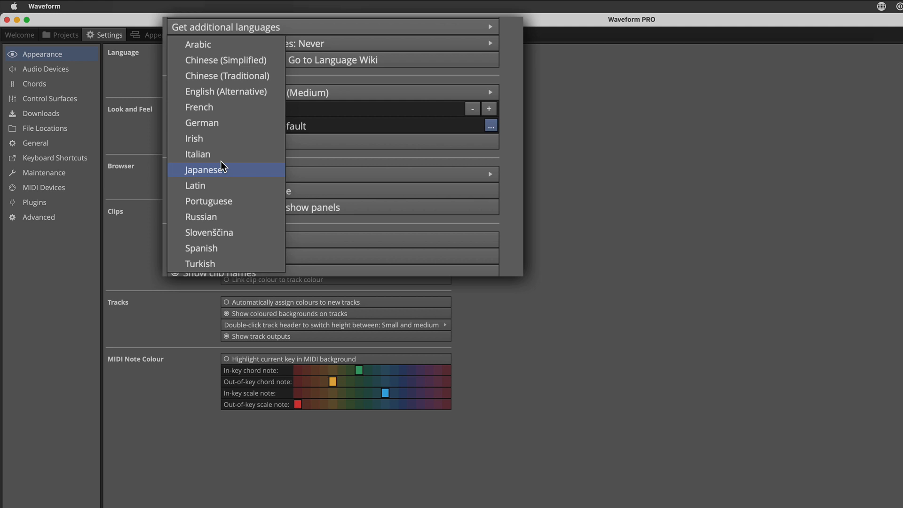
click(194, 74)
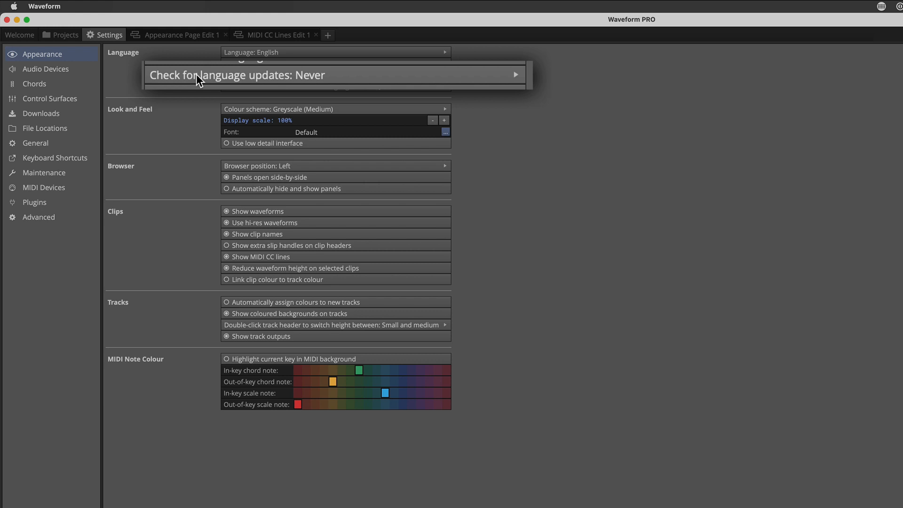
click(245, 76)
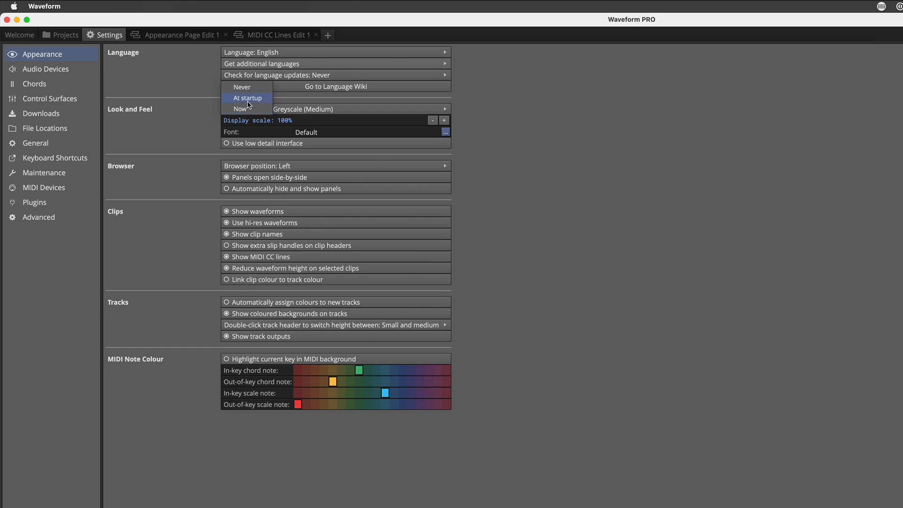
click(246, 89)
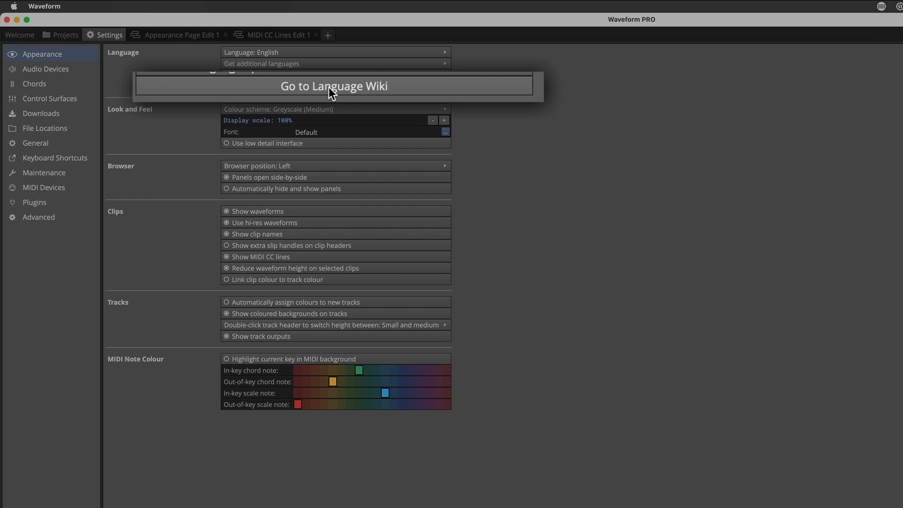
Go to the Language Wiki, examine the Japanese translation page and its source text, and close the browser window.
click(329, 87)
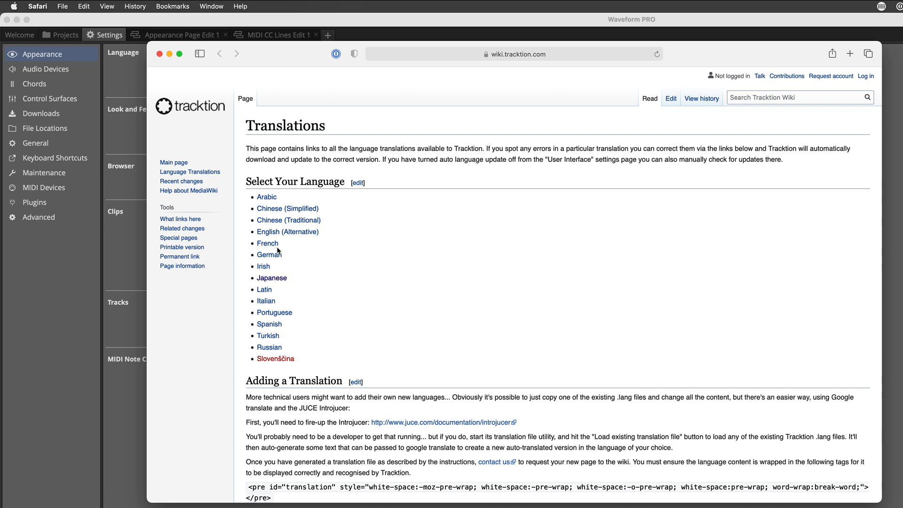
click(285, 279)
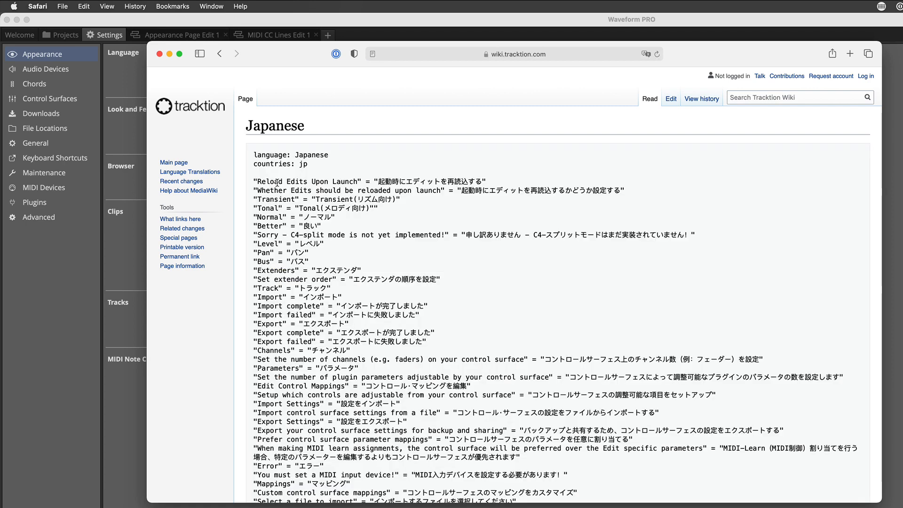
drag(283, 60, 597, 118)
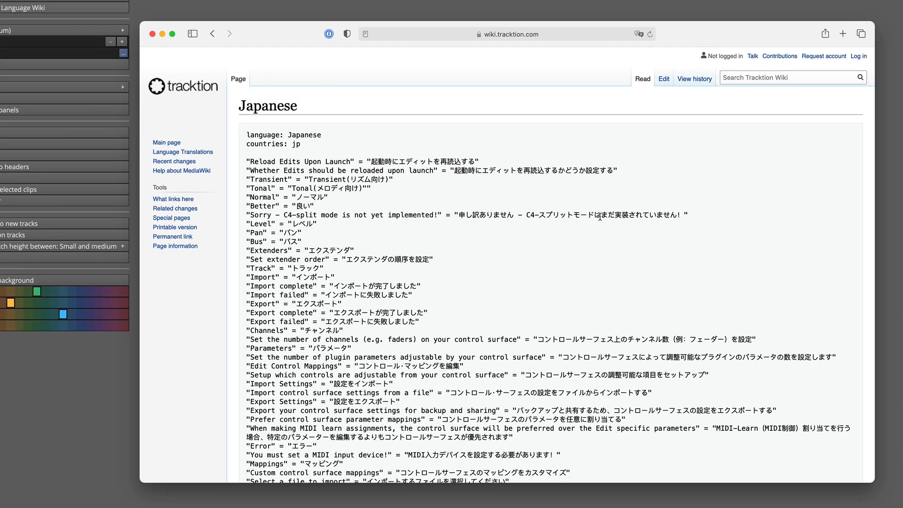
click(665, 78)
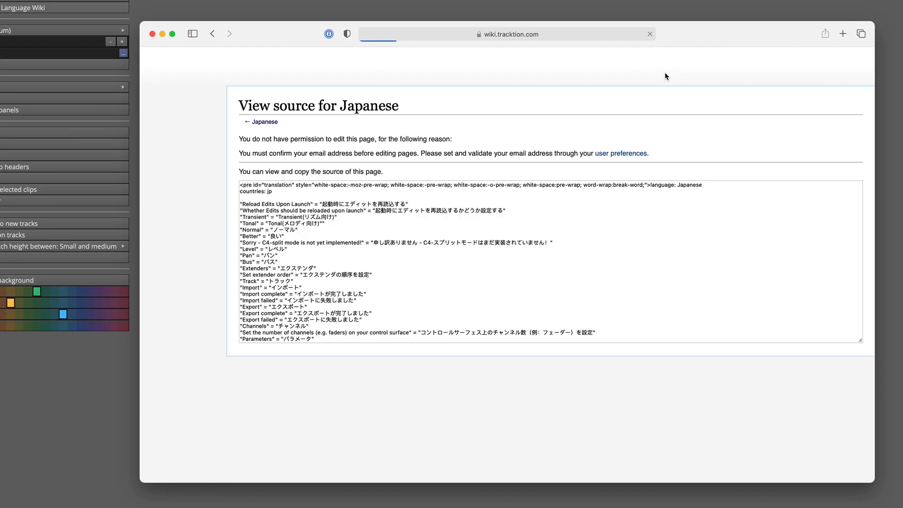
scroll(315, 232, down, 2)
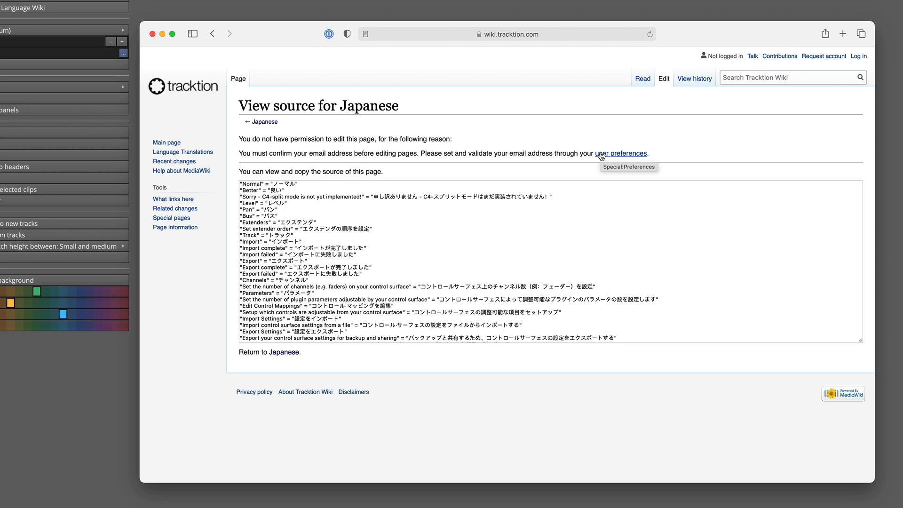
click(152, 35)
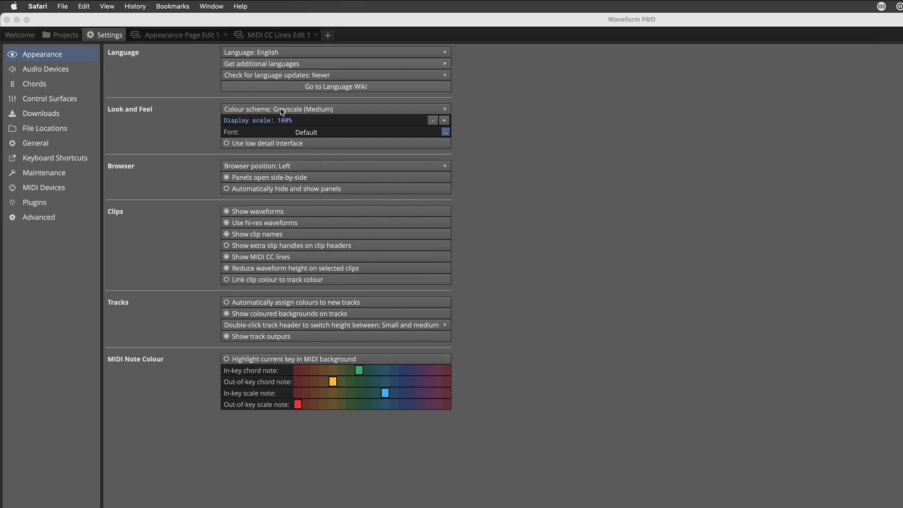
Try the Default colour scheme and switch back to Greyscale (Medium).
click(283, 111)
click(271, 122)
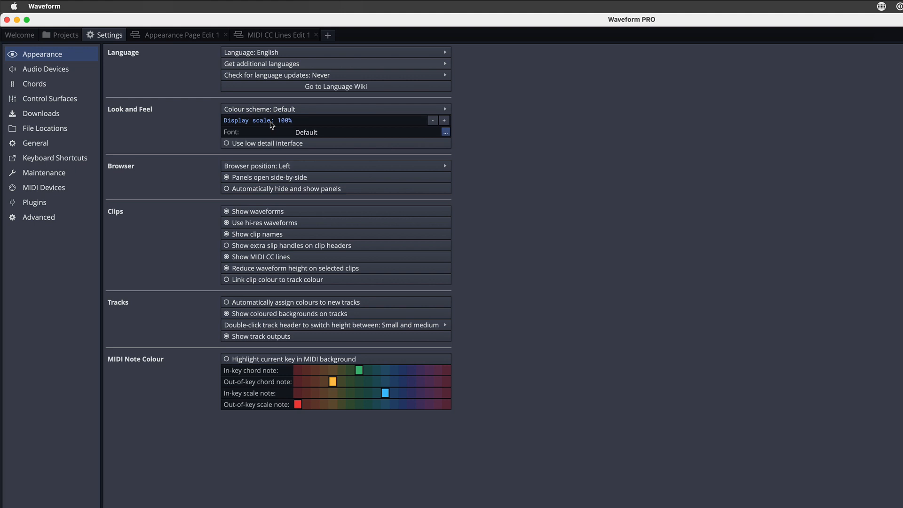
click(270, 109)
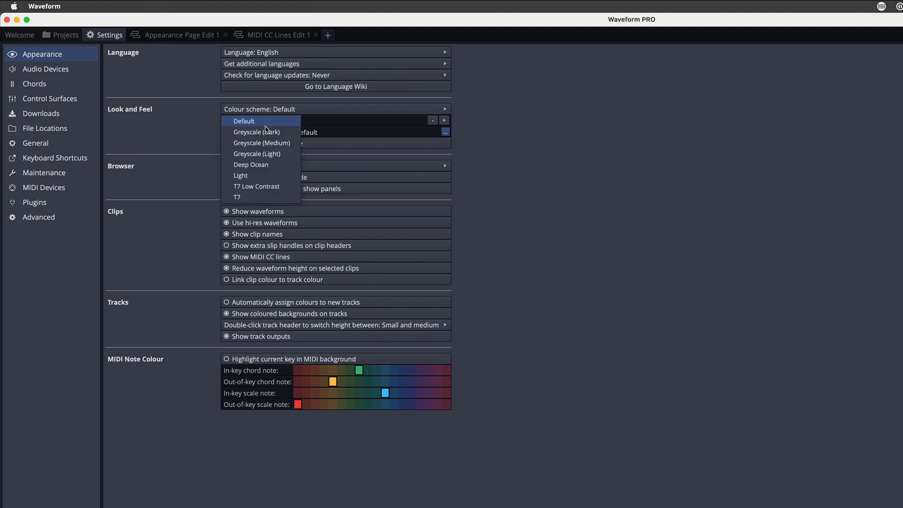
click(281, 144)
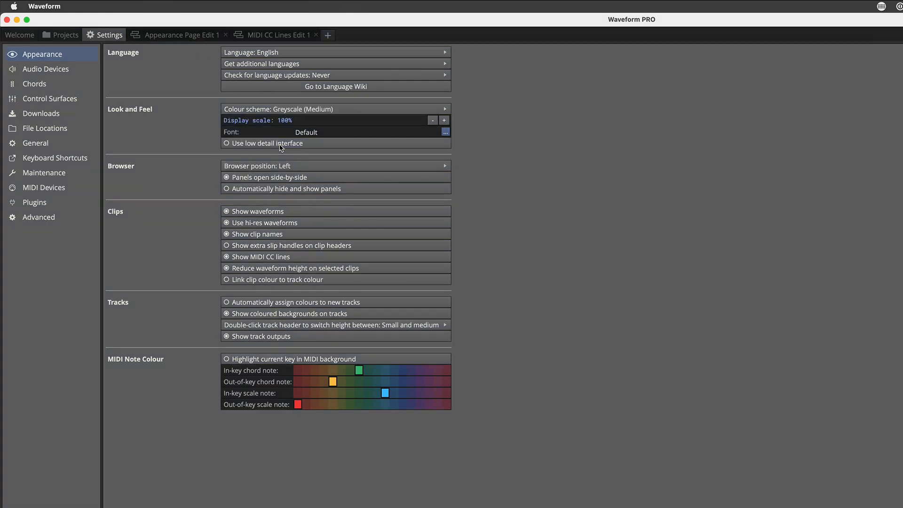
Set the colour scheme to Default and view its effect in MIDI CC Lines Edit 1.
click(296, 111)
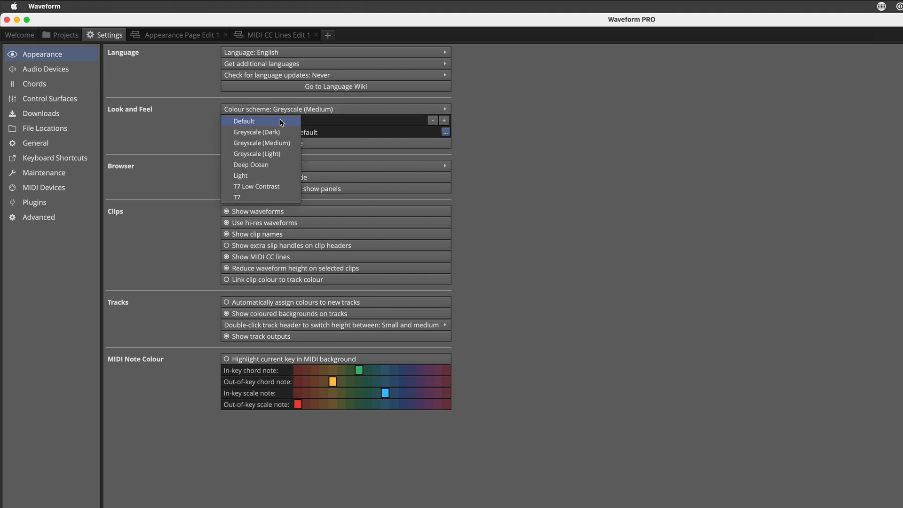
click(282, 122)
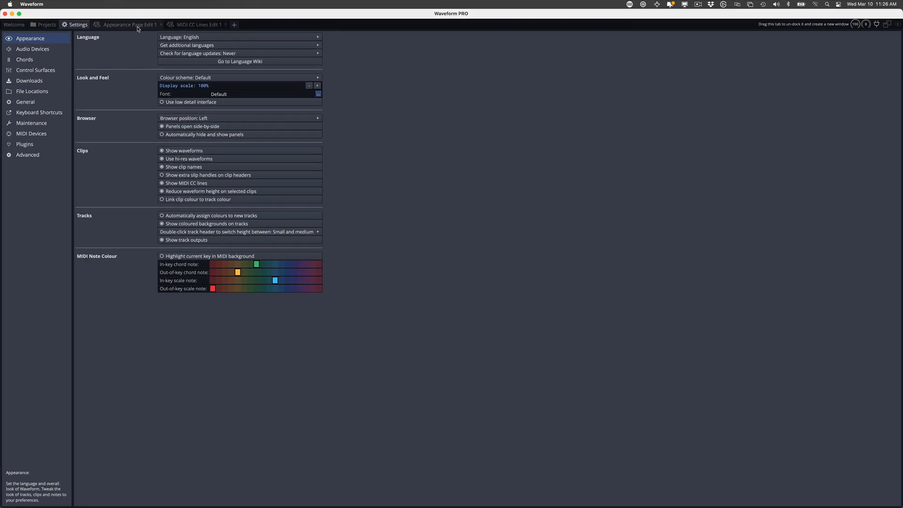
click(191, 26)
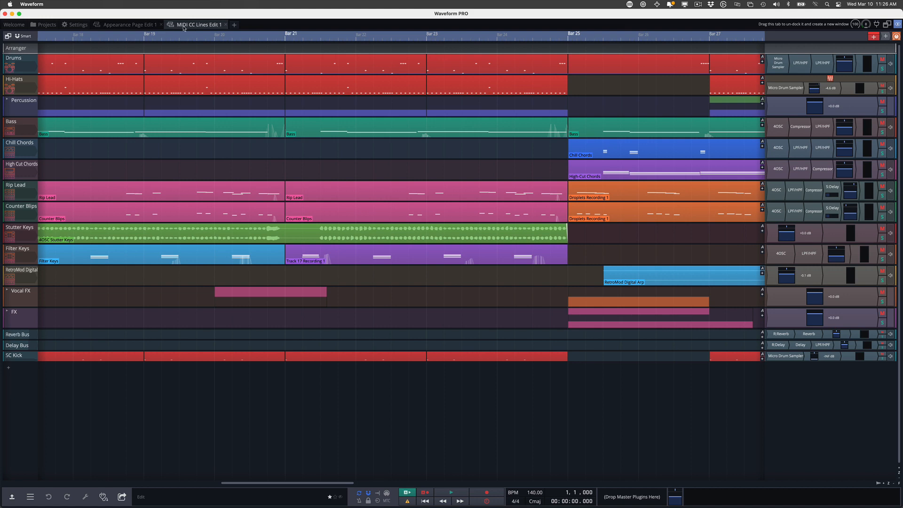
Return the colour scheme to Greyscale (Medium) and compare its look in MIDI CC Lines Edit 1.
click(81, 29)
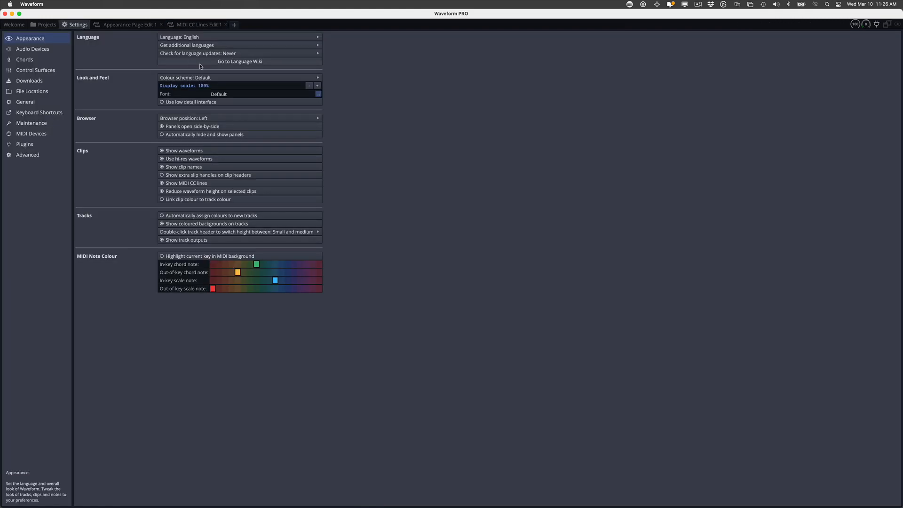
click(205, 78)
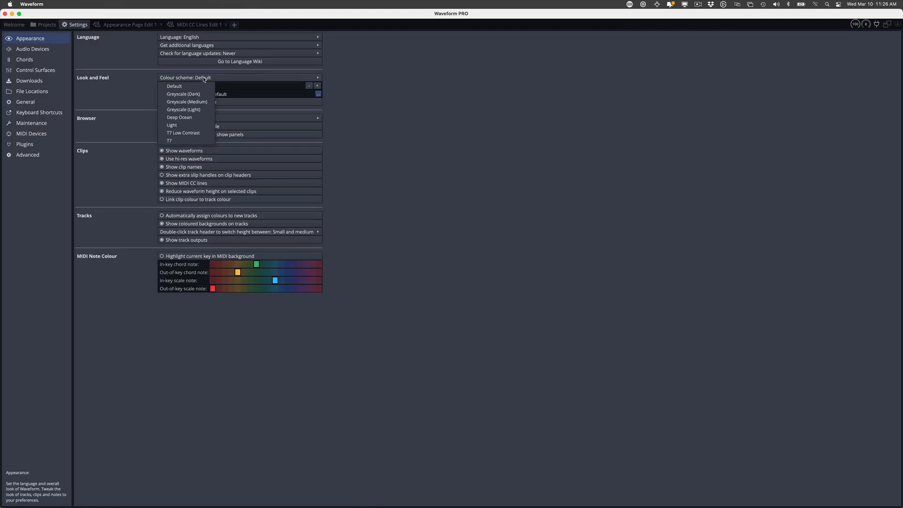
click(200, 103)
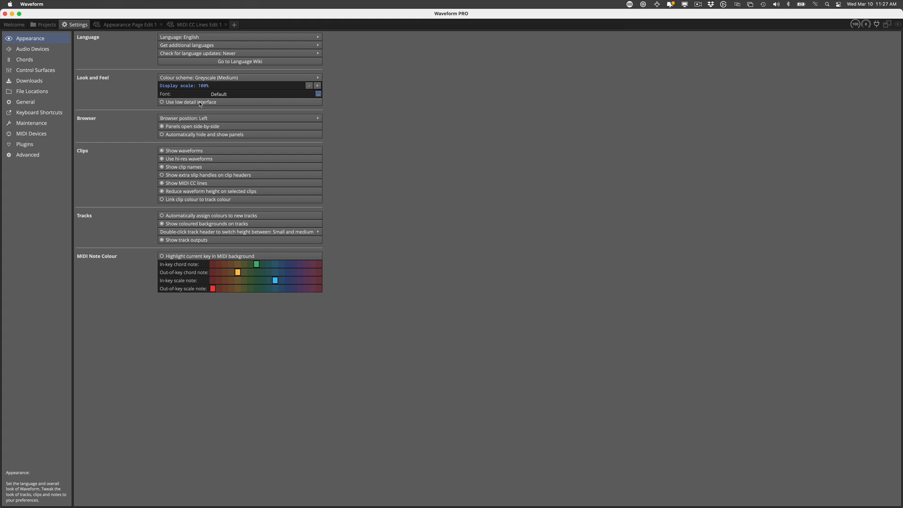
click(204, 27)
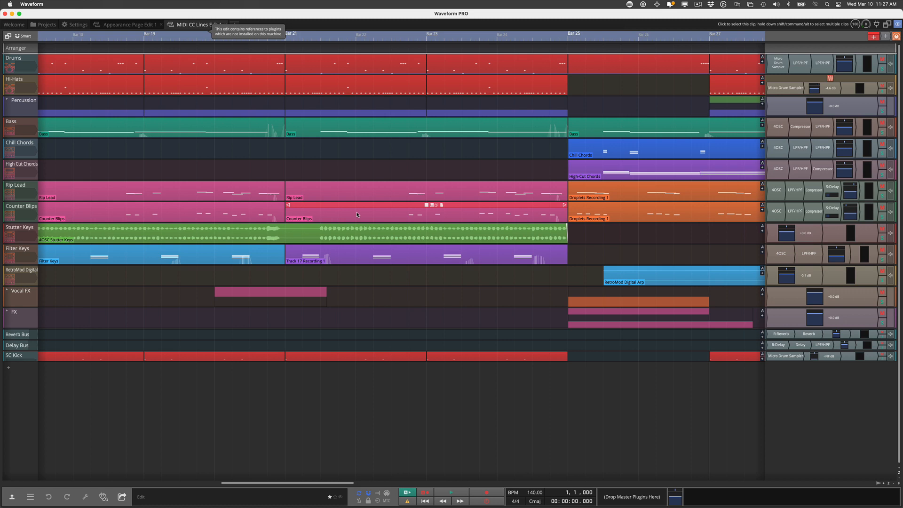
Reduce the display scale to 75% in the Appearance settings and make the window full screen.
click(78, 27)
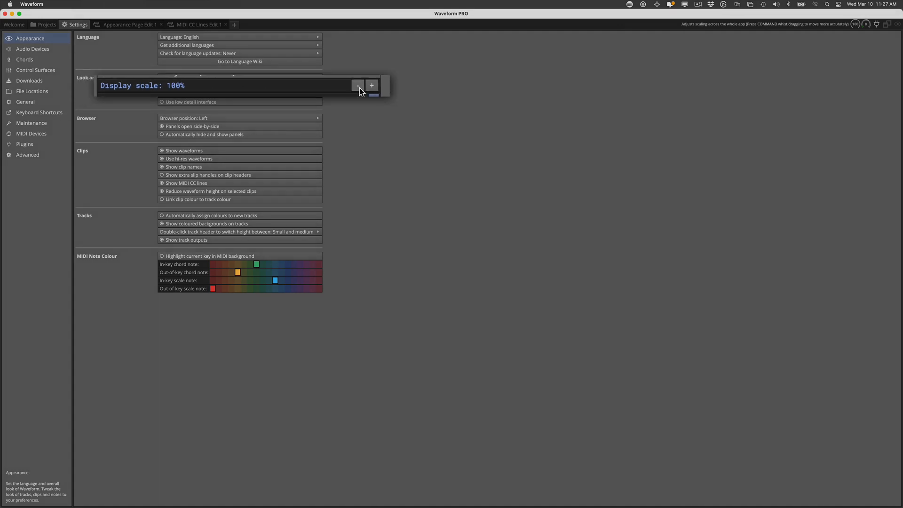
click(372, 85)
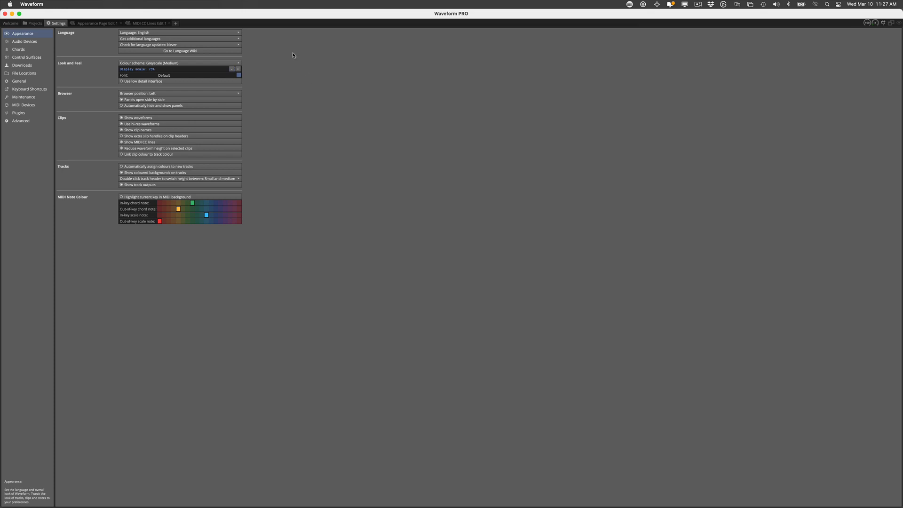
click(19, 13)
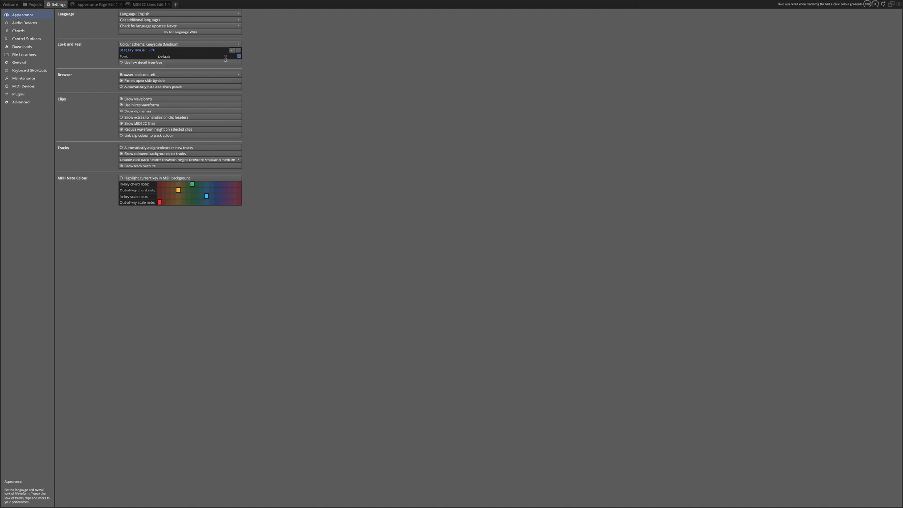
Raise the display scale through 100% to 125% and bring it back to 100%.
click(239, 51)
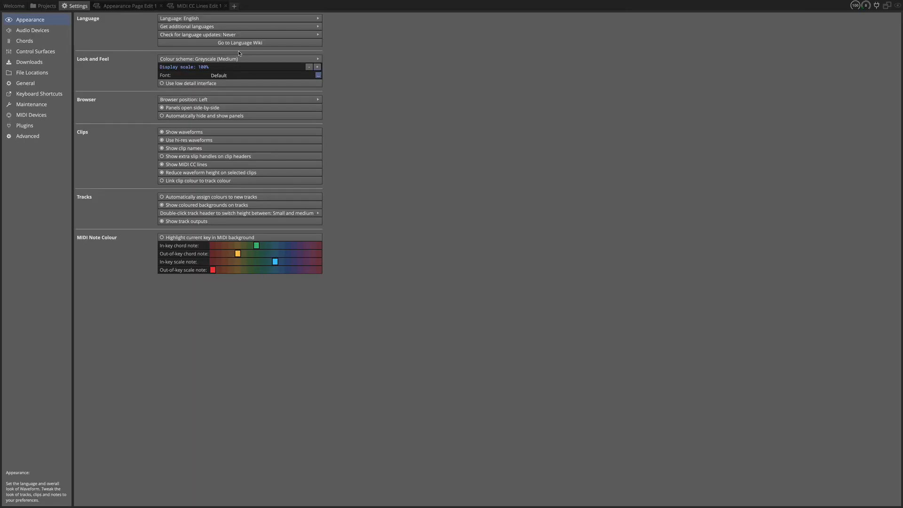
click(318, 68)
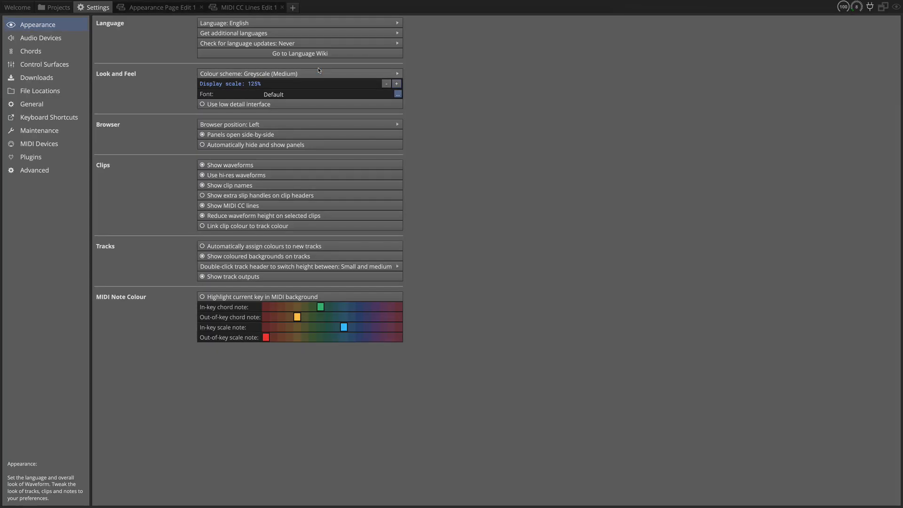
click(386, 83)
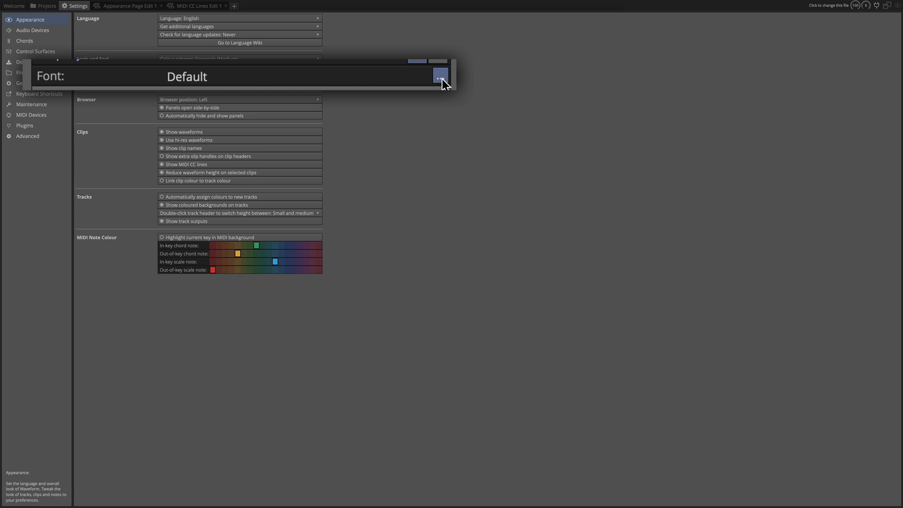
Try Impact, Helvetica and Open Sans in turn as the interface font.
click(440, 77)
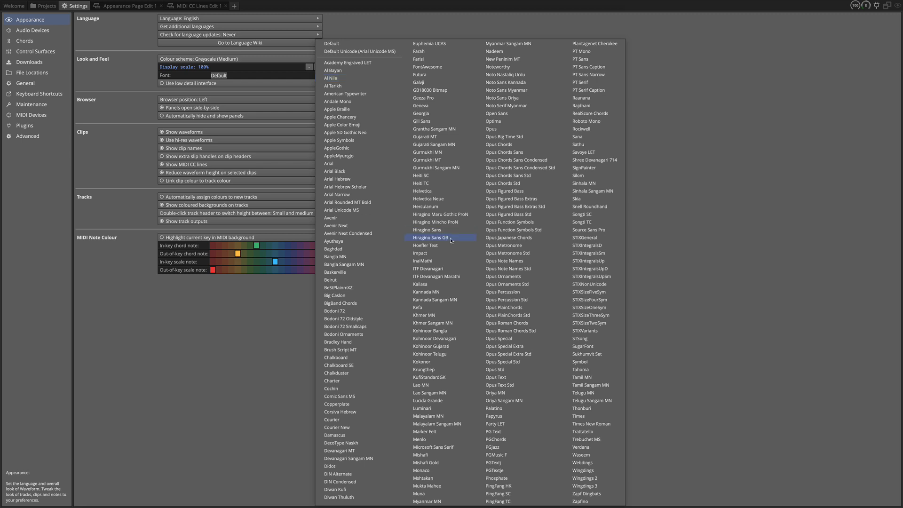
click(443, 254)
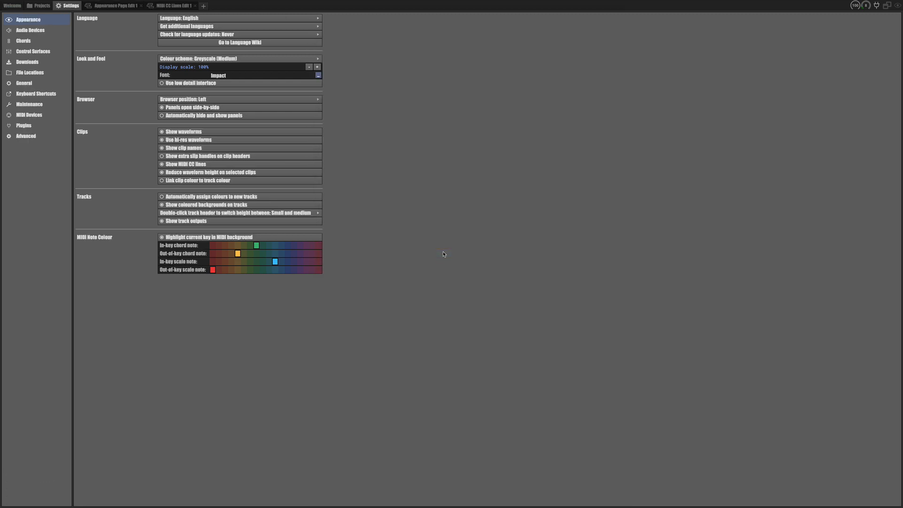
click(318, 74)
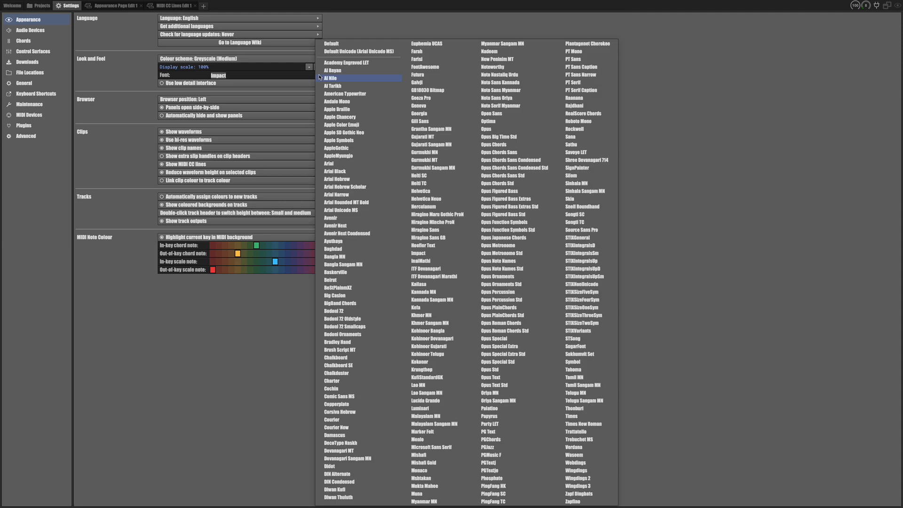
click(442, 193)
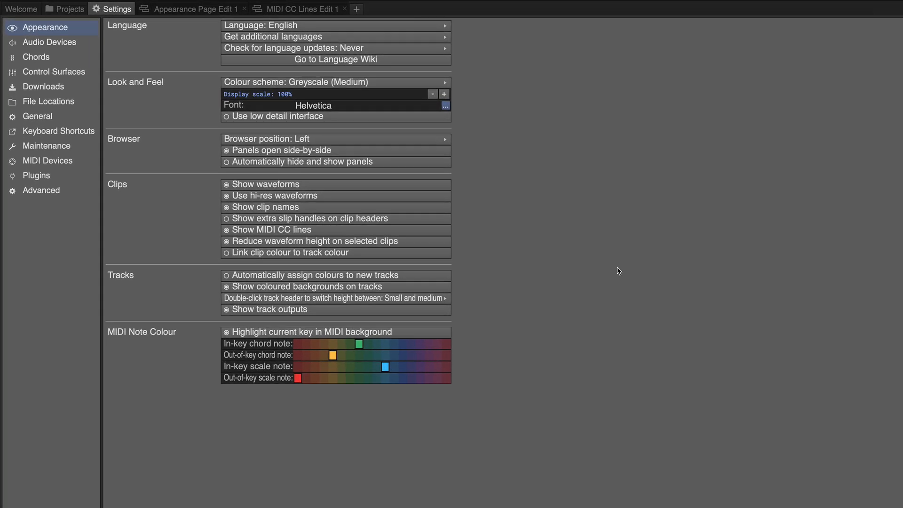
click(446, 106)
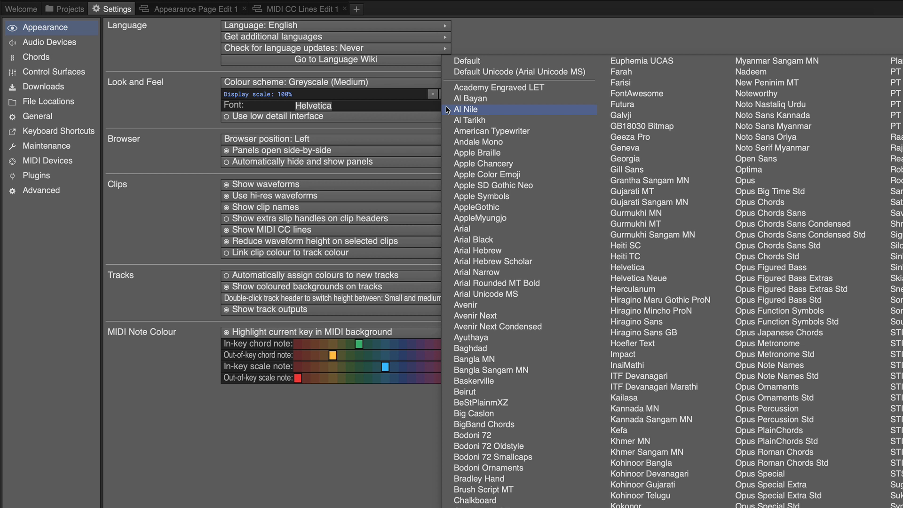
click(769, 160)
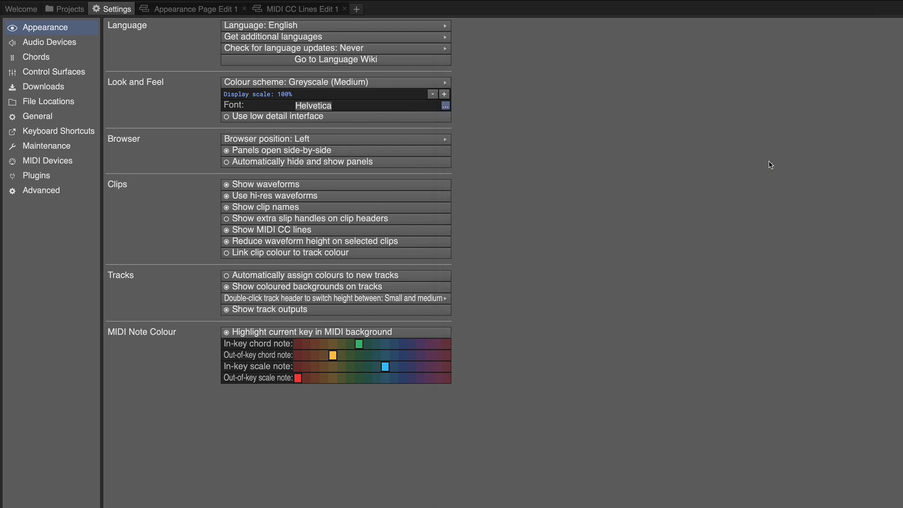
Set the interface font back to Default and open MIDI CC Lines Edit 1.
click(445, 106)
click(473, 63)
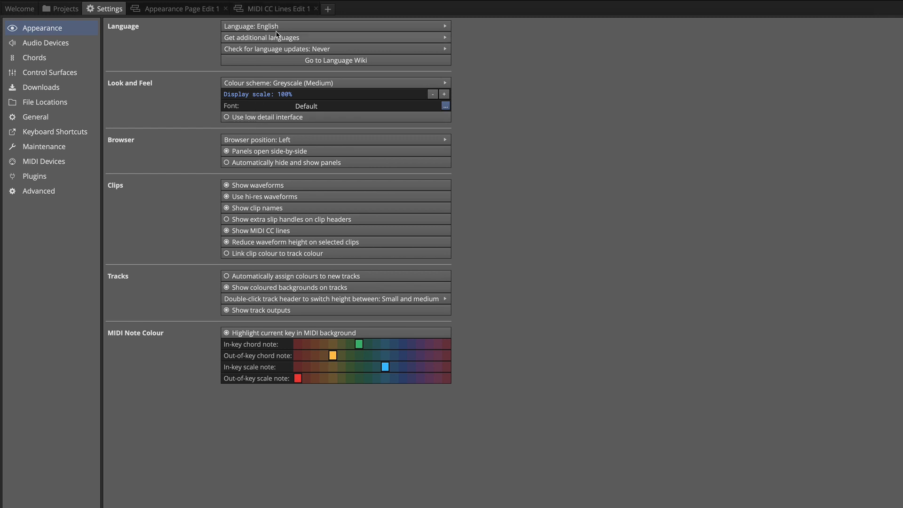
click(198, 8)
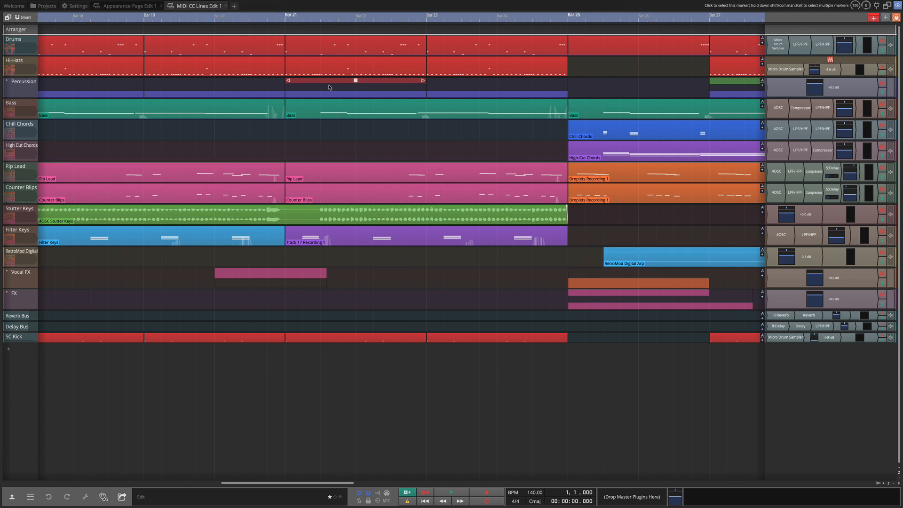
Turn on Use low detail interface to check it in MIDI CC Lines Edit 1, turn it back off, and show the mixer.
click(75, 5)
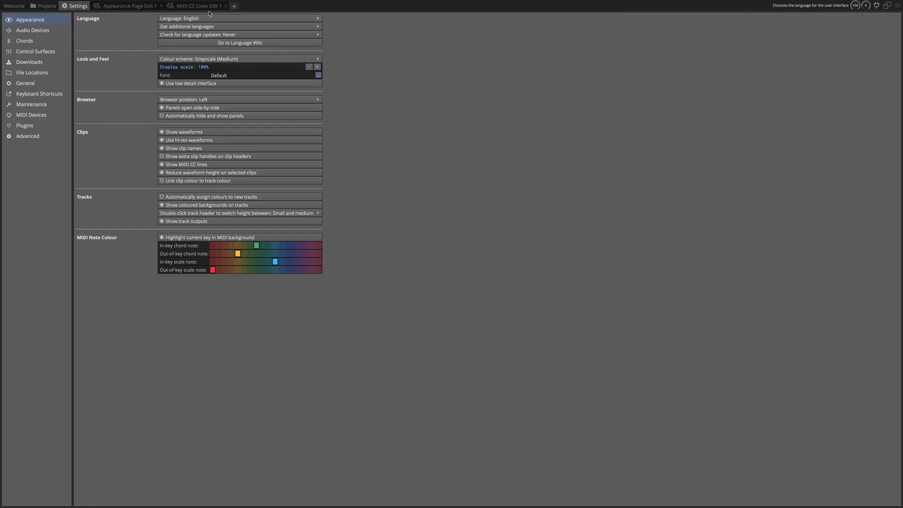
click(195, 6)
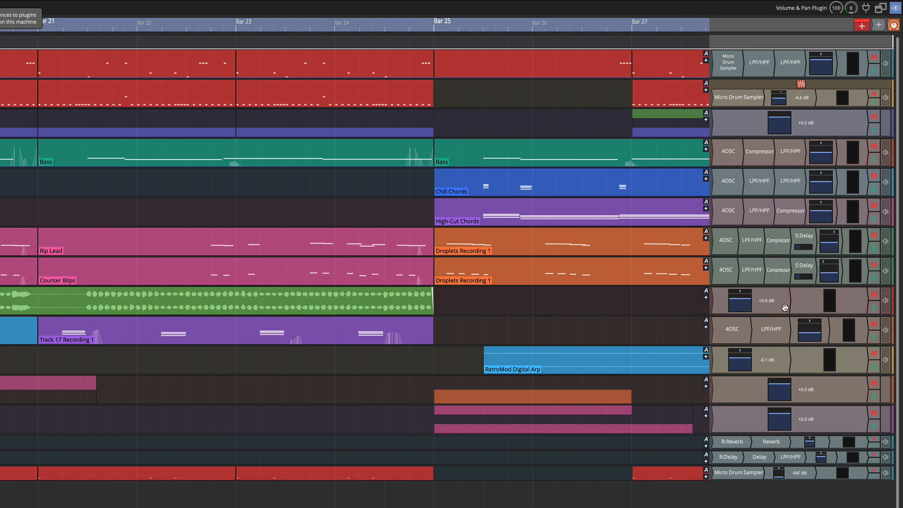
key(m)
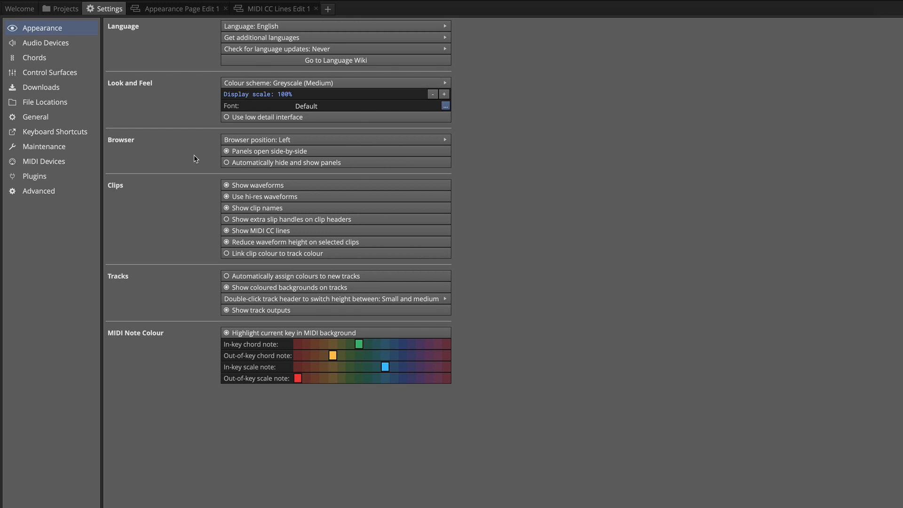
Set the browser position to Top in the Appearance settings and show the browser in MIDI CC Lines Edit 1.
click(240, 141)
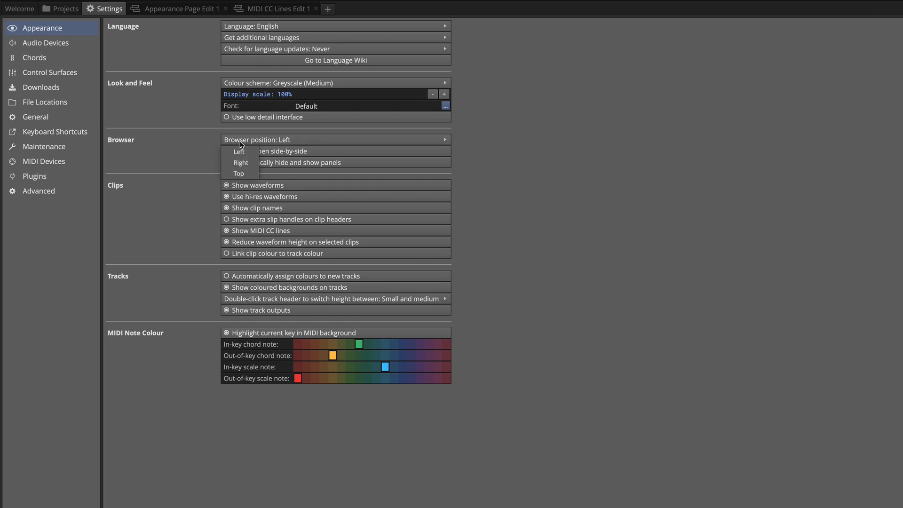
click(244, 174)
click(287, 9)
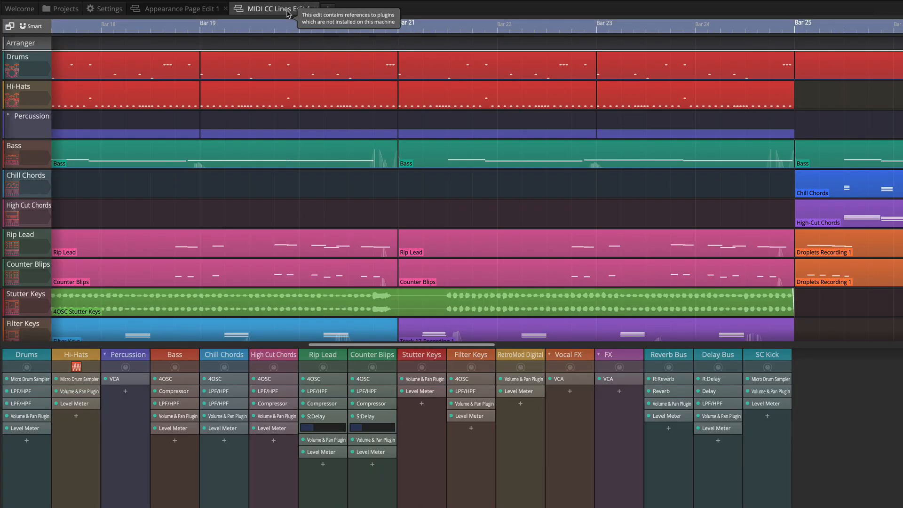
key(b)
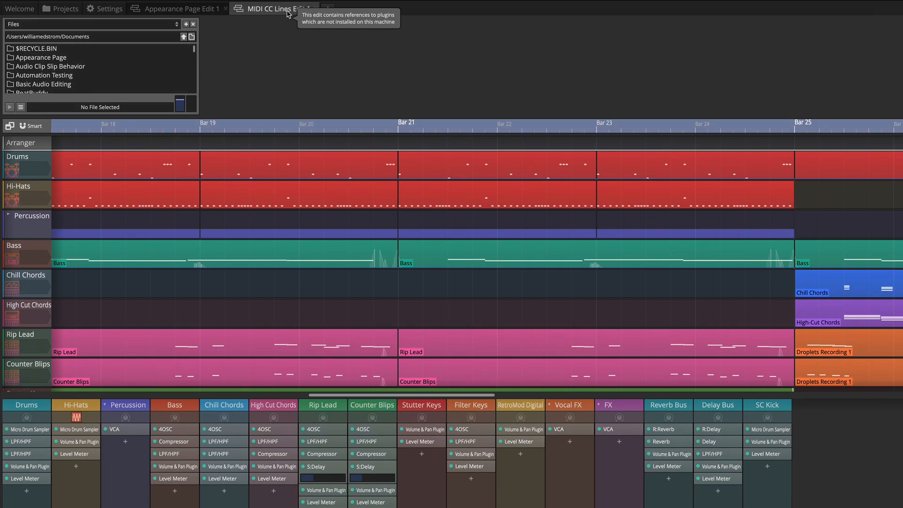
Add three more panels beside the Files panel in the browser.
click(186, 25)
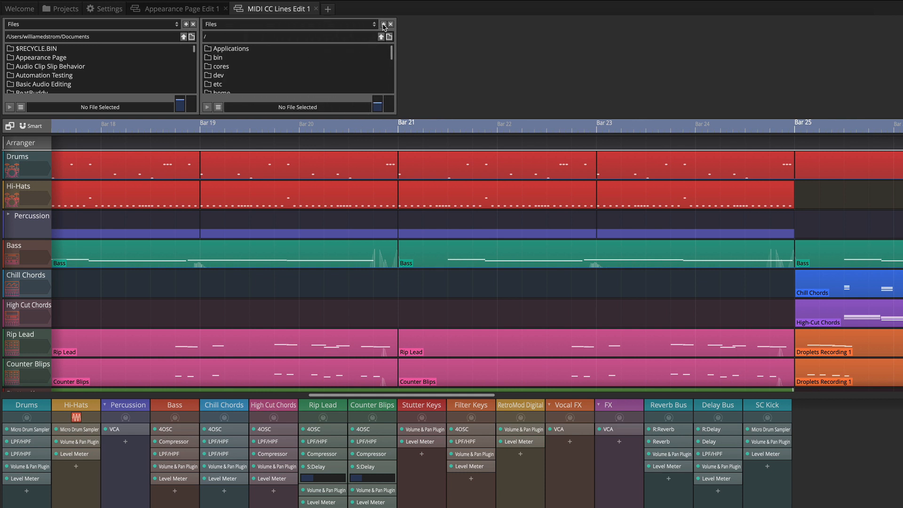
click(384, 24)
click(582, 25)
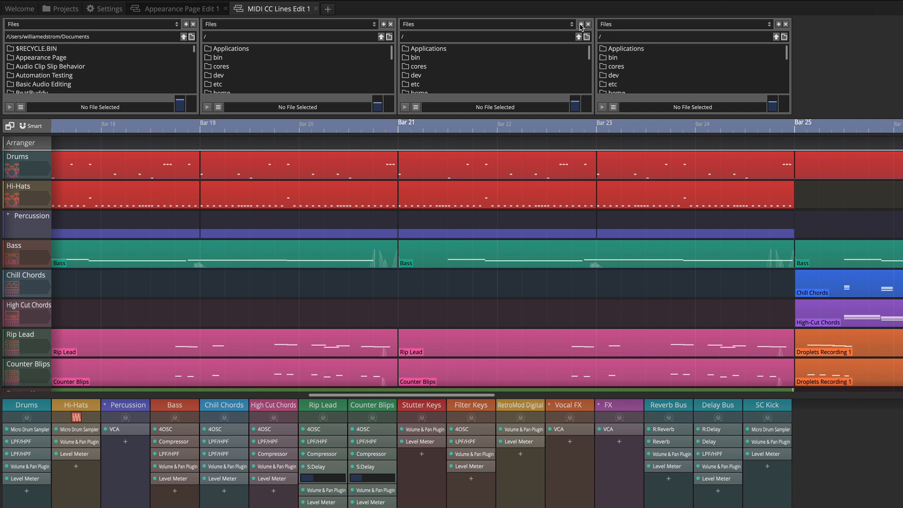
Set the browser position back to Left in the Appearance settings and return to MIDI CC Lines Edit 1.
click(105, 9)
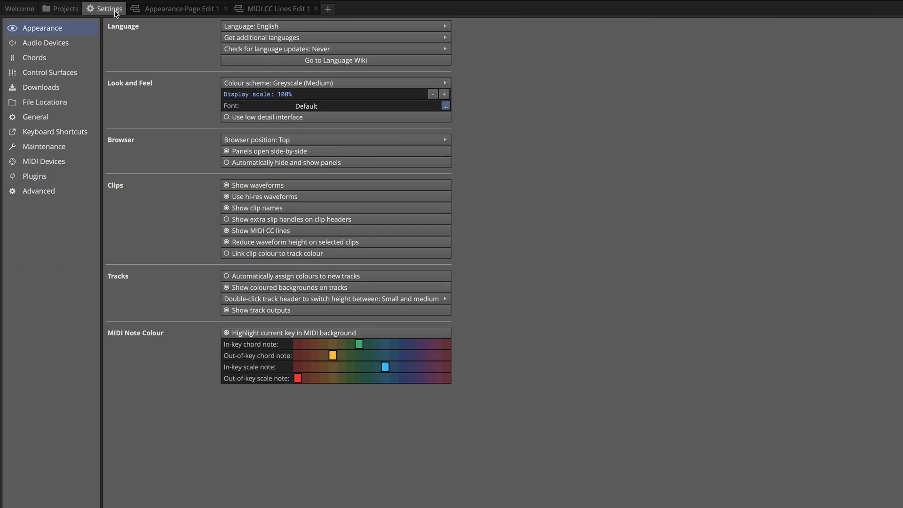
click(270, 141)
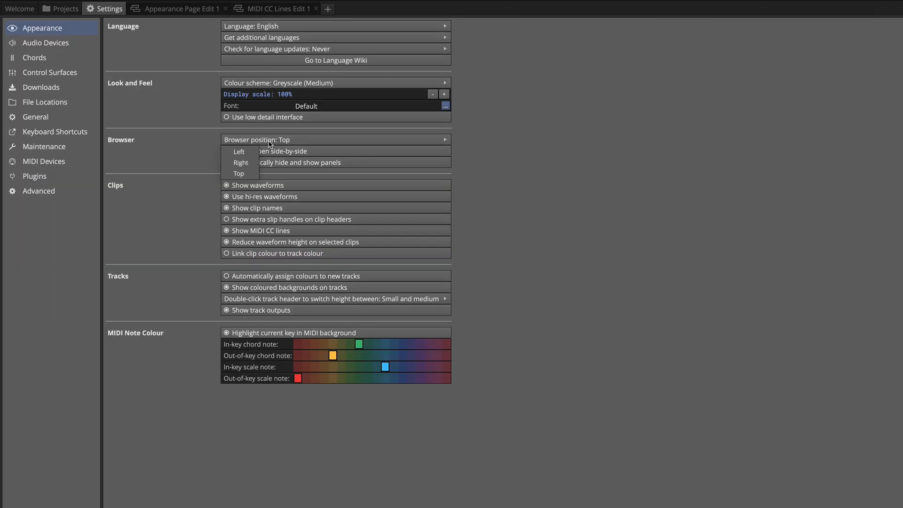
click(246, 150)
click(278, 9)
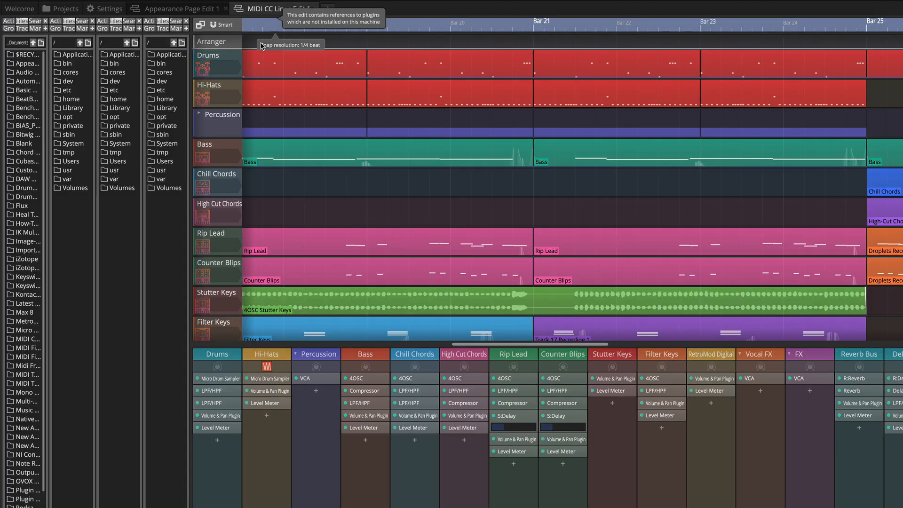
Widen the browser, reduce it to two panels, and show Search in the first and Actions in the second.
drag(190, 201, 426, 202)
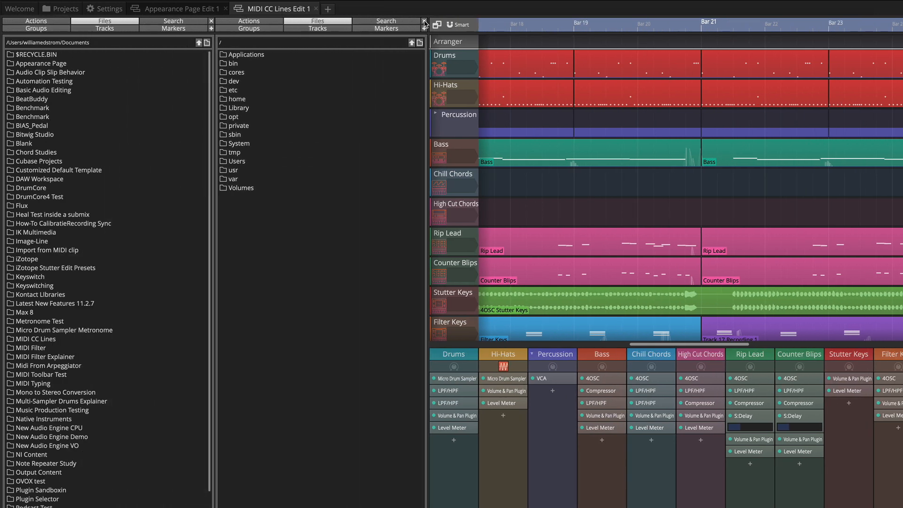
click(244, 21)
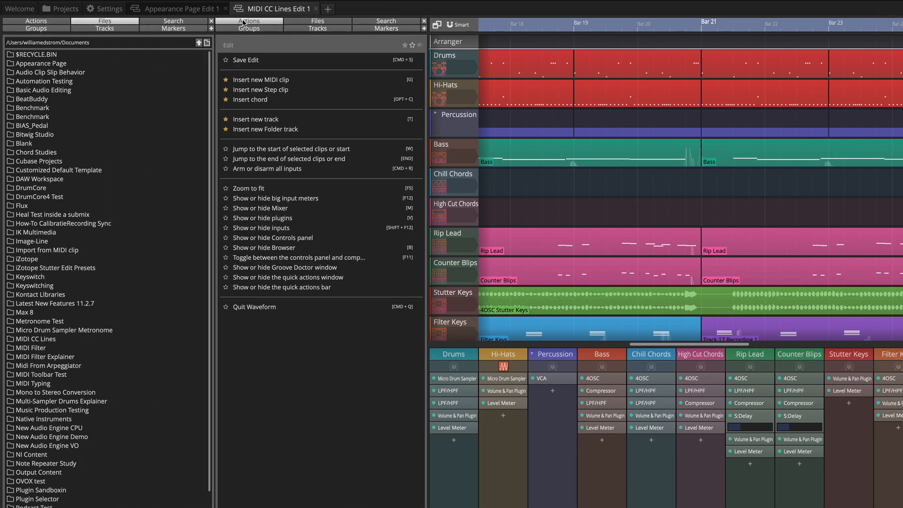
click(163, 25)
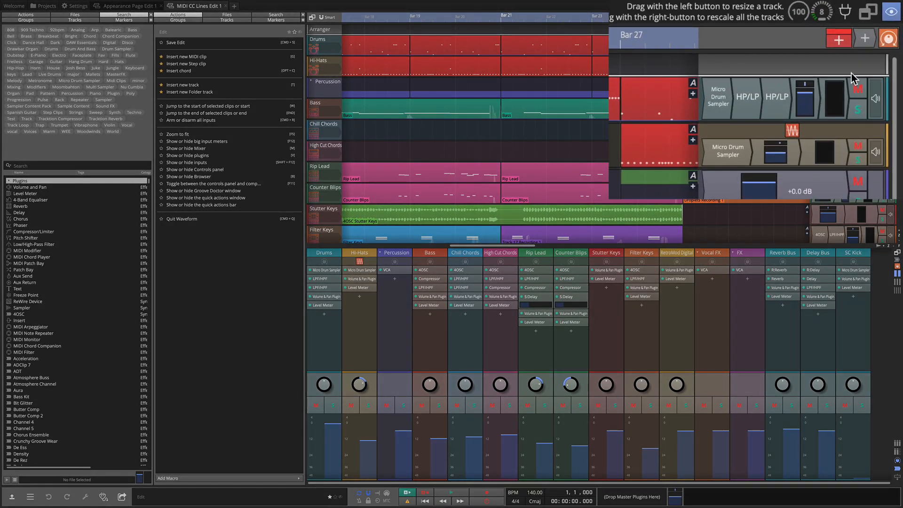
Move the browser pane to the right side of the edit in the layout overview and back to the left side.
click(892, 16)
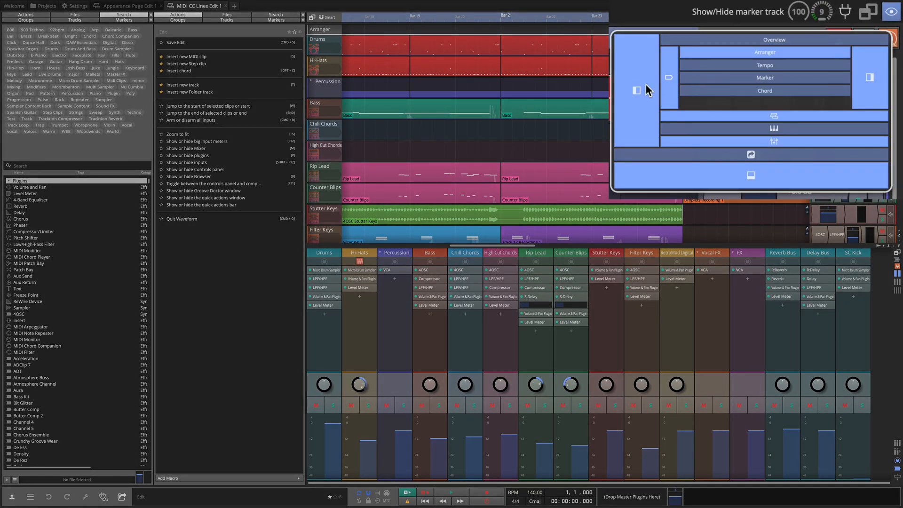
drag(638, 92, 862, 105)
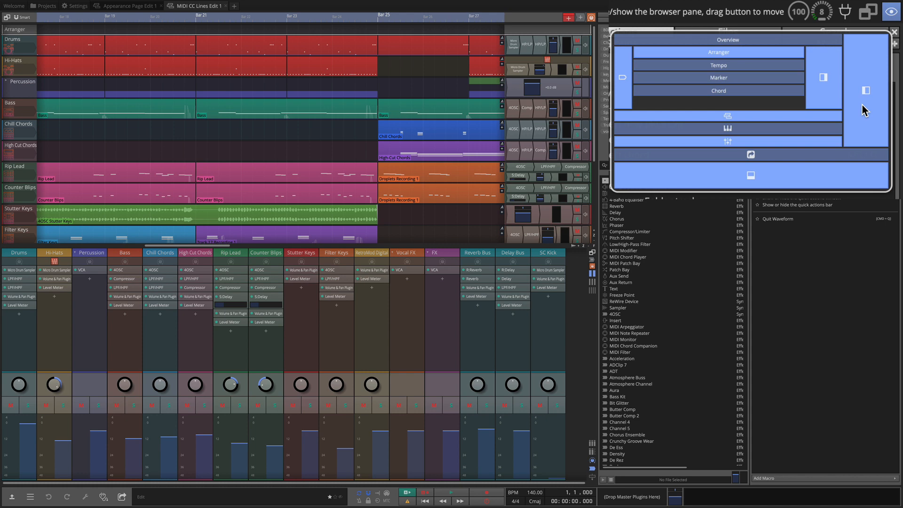
drag(862, 104, 634, 131)
Turn off Panels open side-by-side in the Appearance settings and narrow the stacked browser in MIDI CC Lines Edit 1.
click(78, 6)
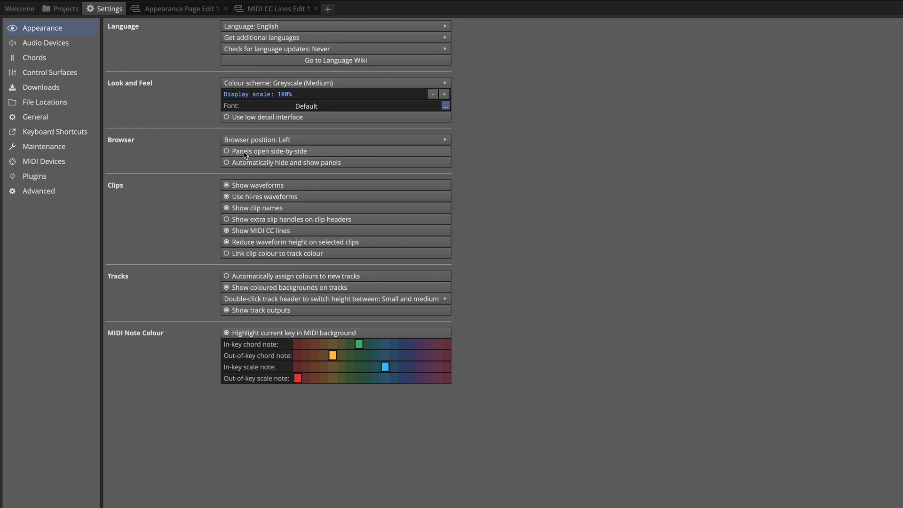
click(277, 9)
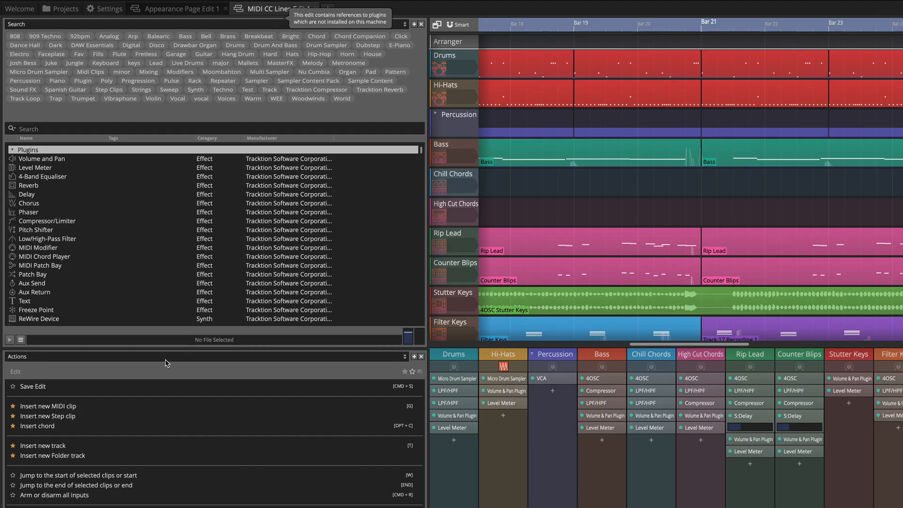
drag(426, 306, 226, 26)
Close the Search panel, build up three stacked browser panels, and set the second to Files and the third to Groups.
click(225, 26)
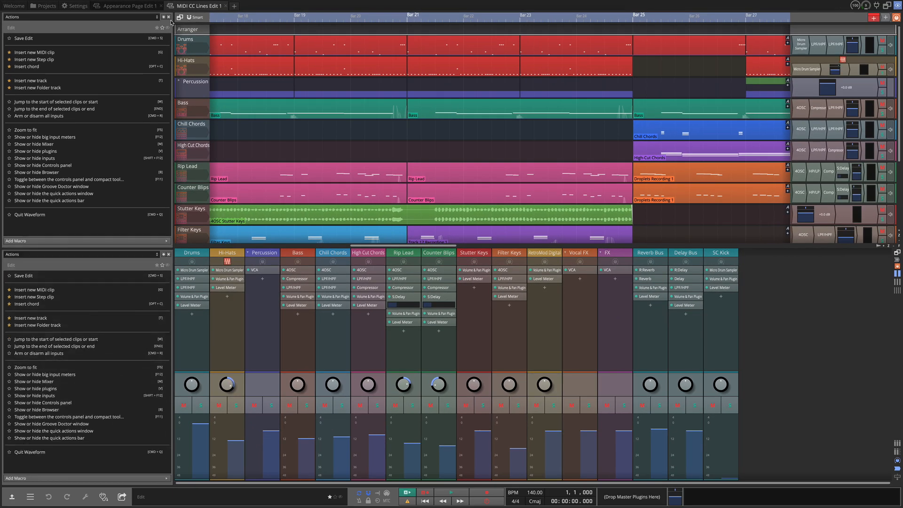
click(216, 23)
click(150, 175)
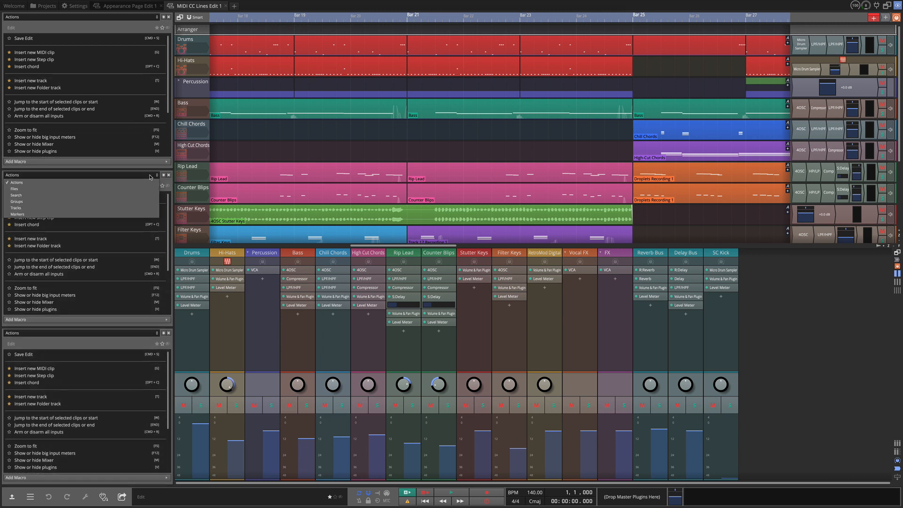
click(140, 191)
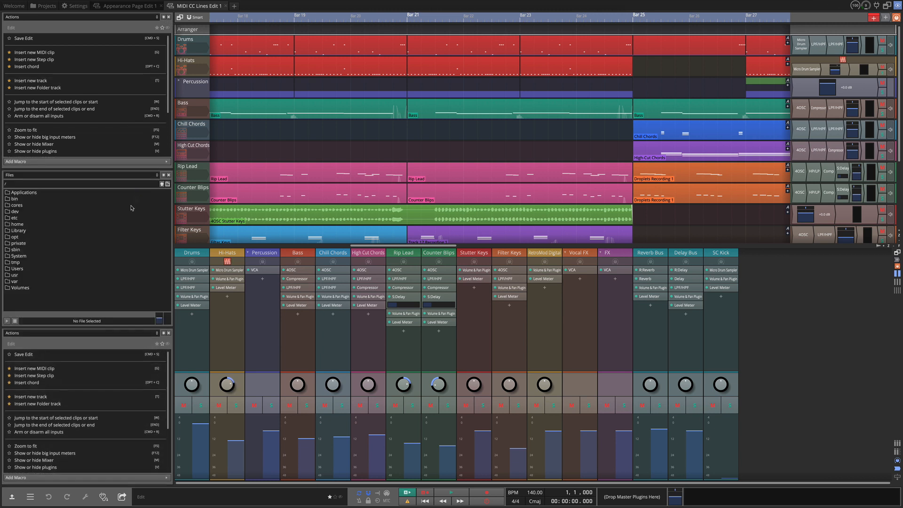
click(106, 333)
click(96, 360)
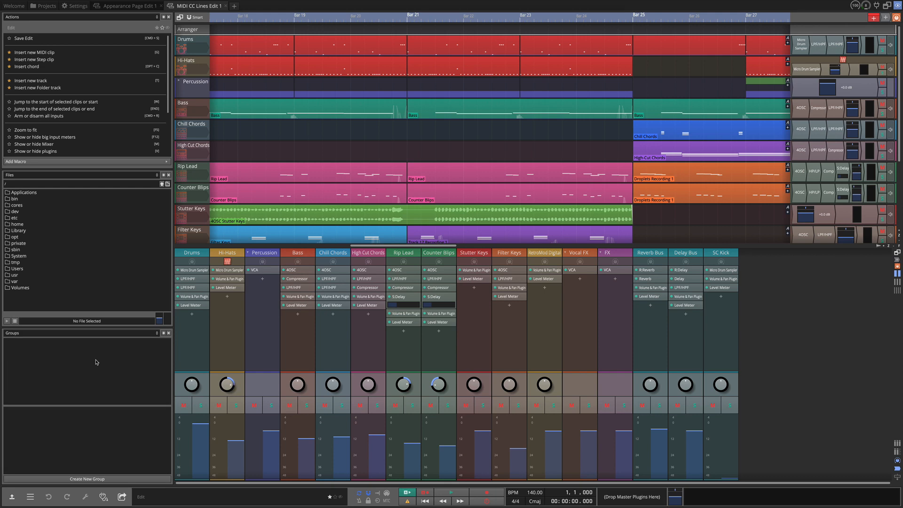
Turn on Panels open side-by-side and Automatically hide and show panels, and test the auto-hiding browser in MIDI CC Lines Edit 1.
click(77, 7)
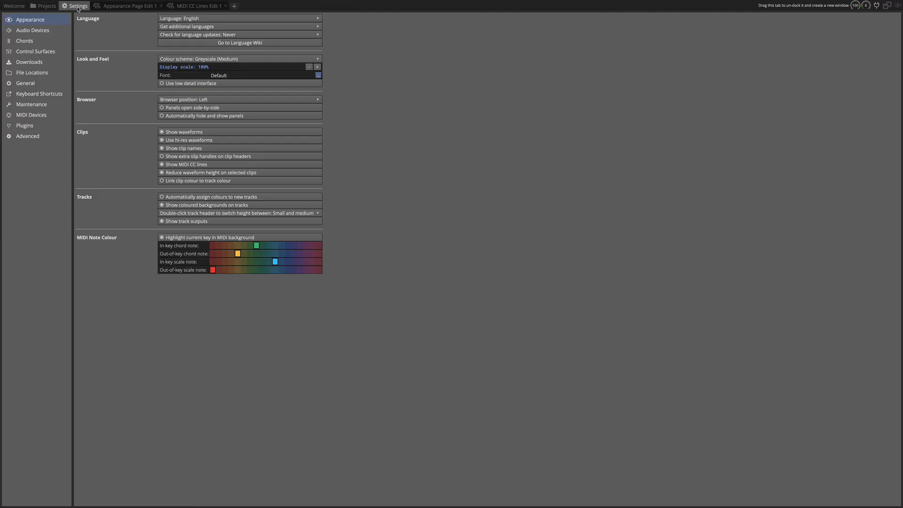
click(170, 108)
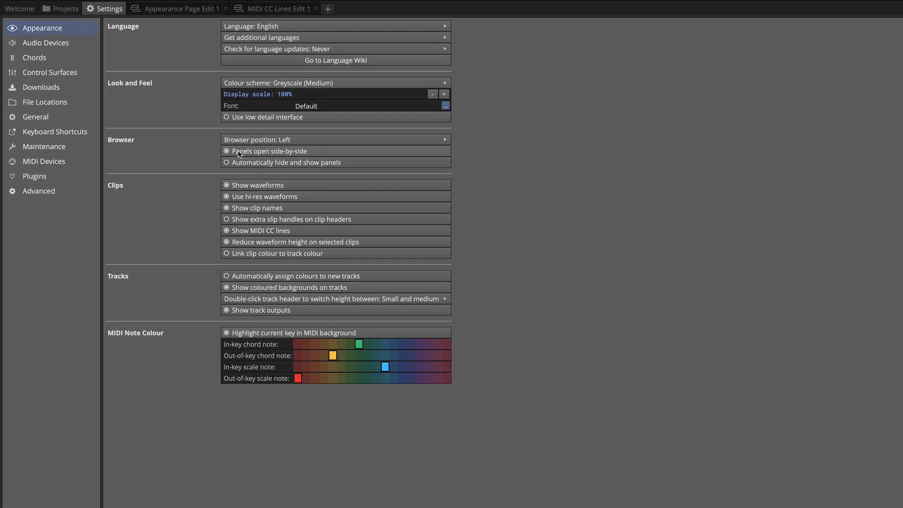
click(281, 167)
click(273, 8)
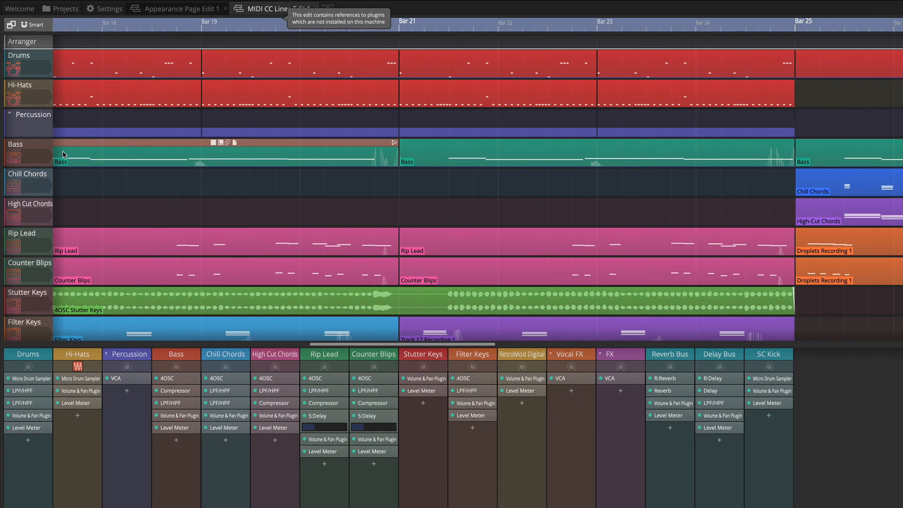
mouse_move(1, 162)
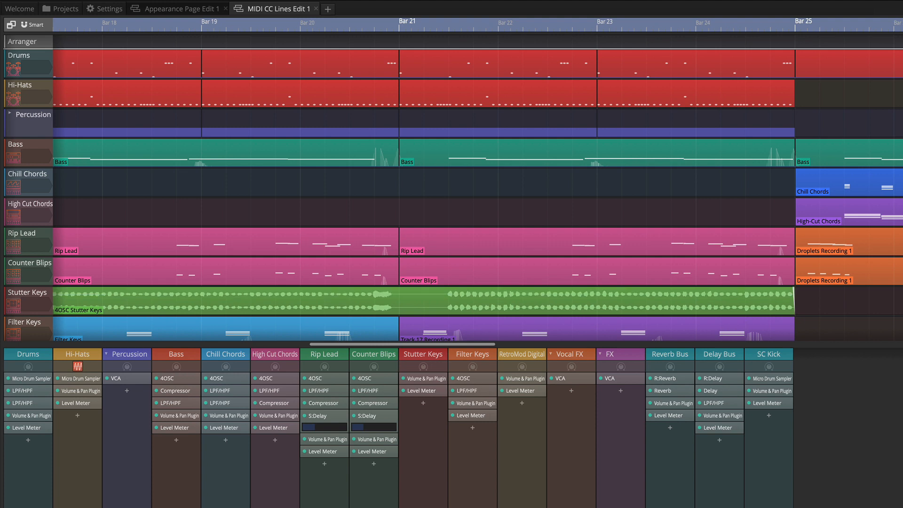
Turn off Automatically hide and show panels and hide the mixer in MIDI CC Lines Edit 1.
click(107, 13)
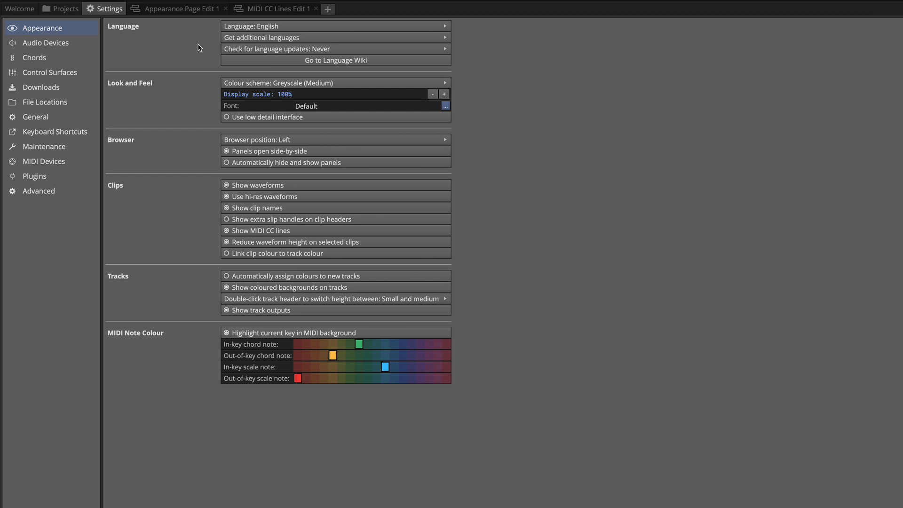
click(277, 9)
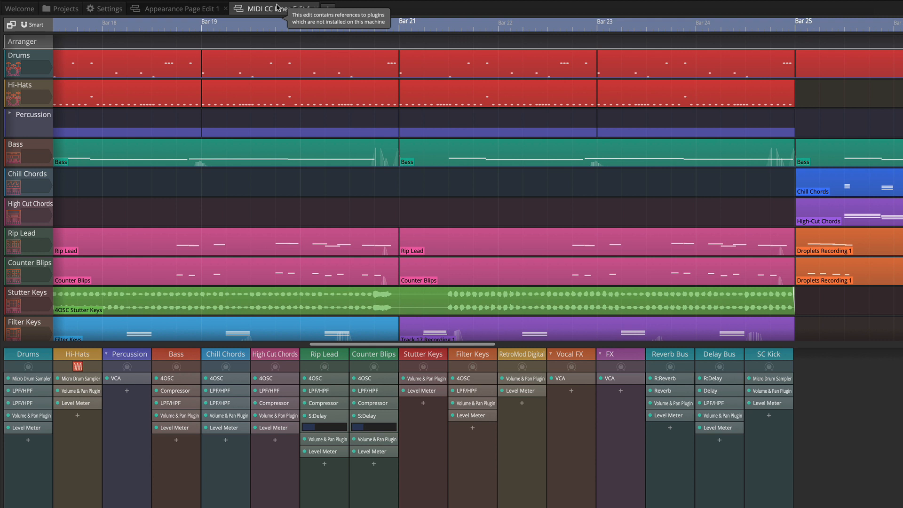
key(shift+m)
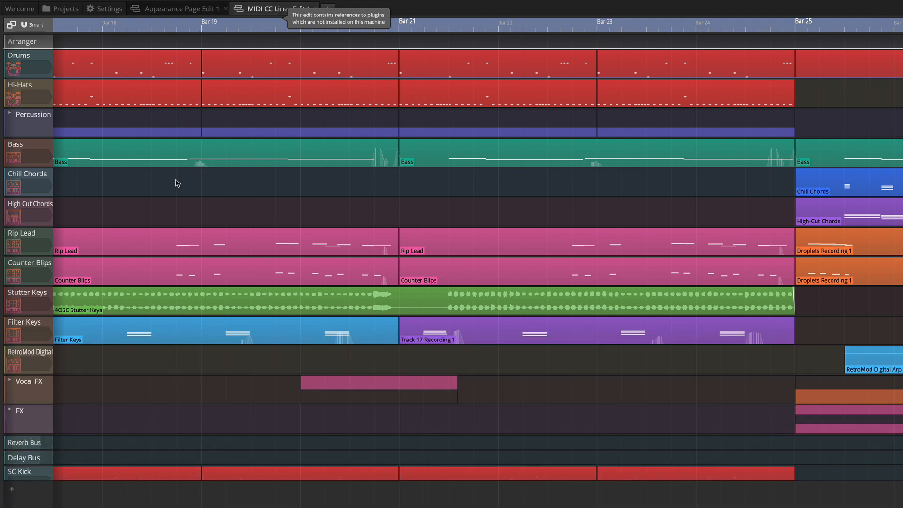
Open test Edit 1 from the recent projects and increase the height of the Bass track.
click(328, 10)
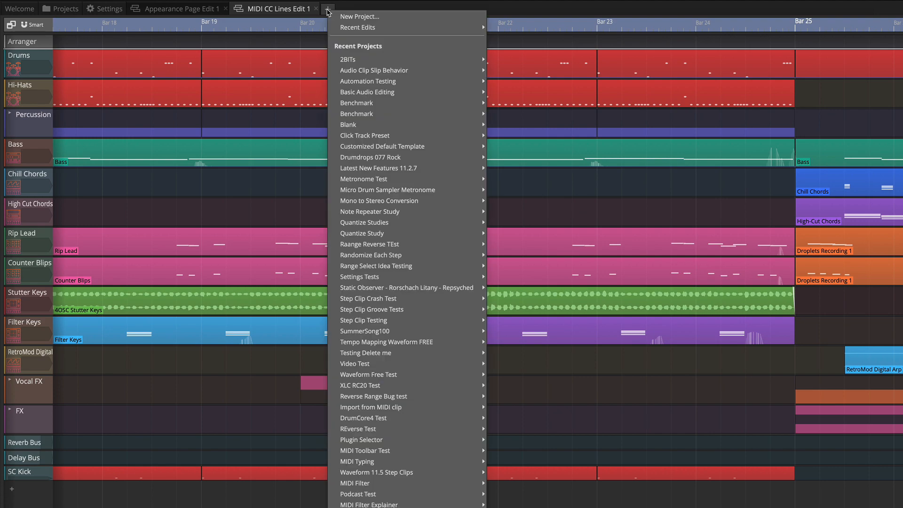
key(Escape)
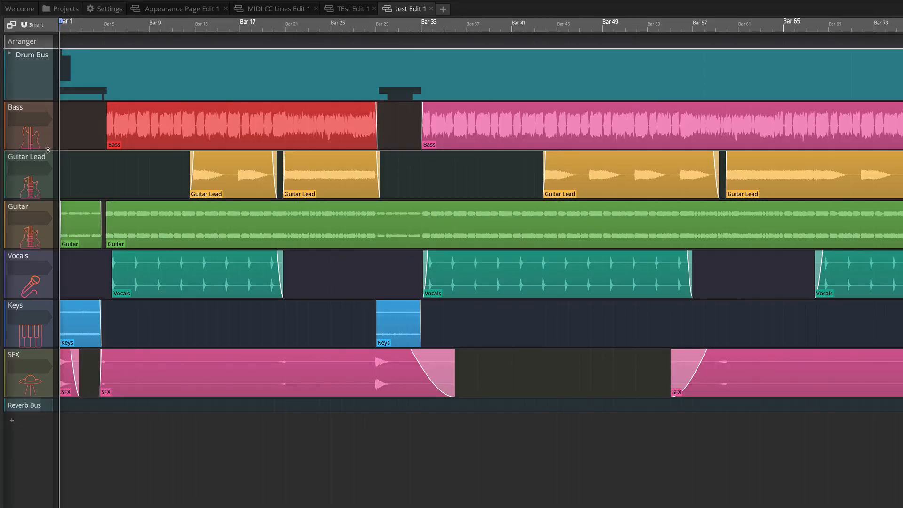
drag(47, 150, 47, 205)
Inspect the audio waveforms in test Edit 1, turn off Show waveforms in the Appearance settings, and view the edit's clips again.
scroll(207, 161, up, 10)
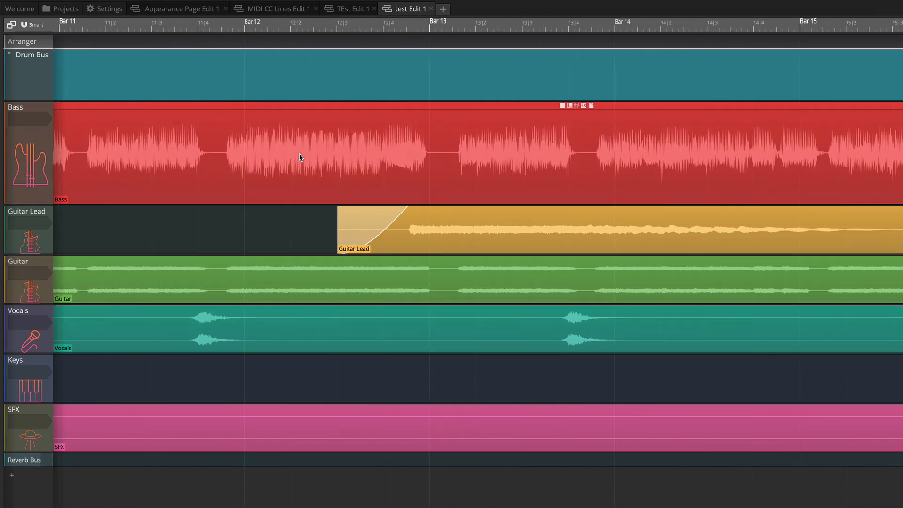
scroll(300, 156, down, 5)
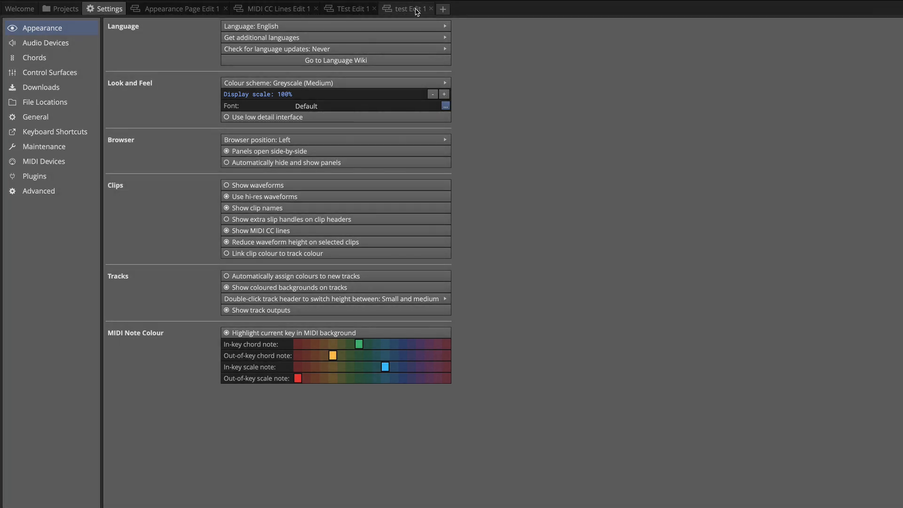
click(415, 9)
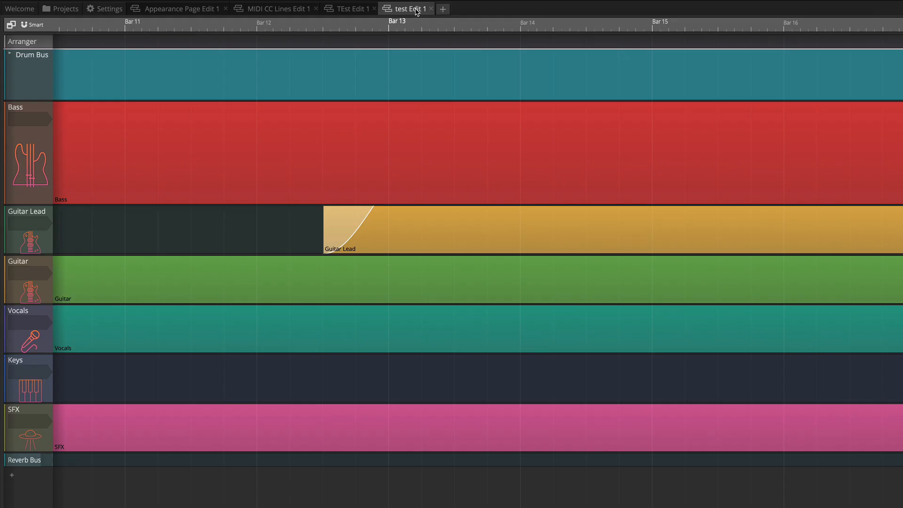
scroll(417, 137, down, 10)
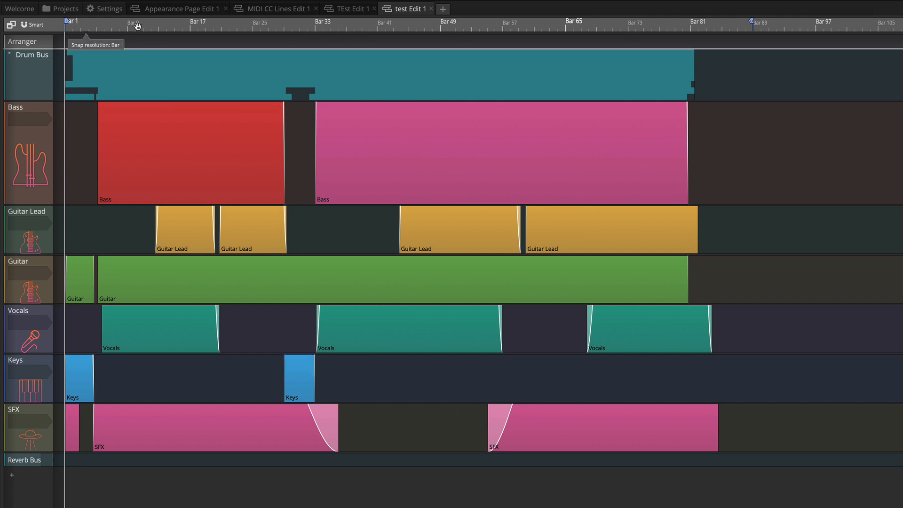
Turn Show waveforms back on in the Appearance settings and increase the height of the Bass track in test Edit 1.
click(116, 10)
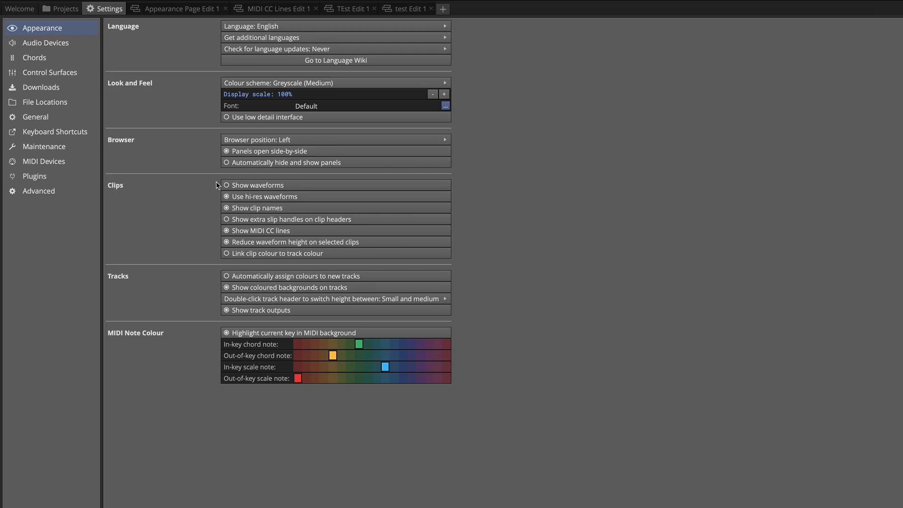
click(231, 187)
click(408, 9)
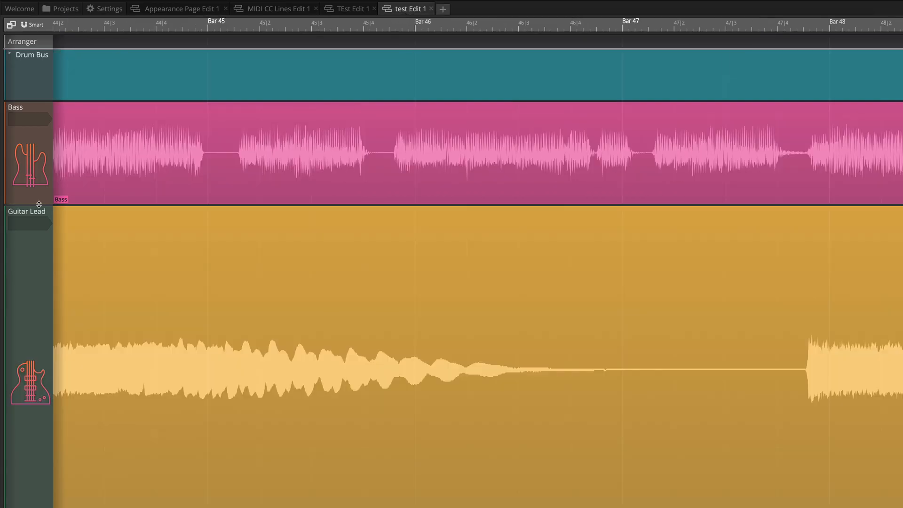
drag(39, 204, 39, 382)
scroll(315, 288, up, 5)
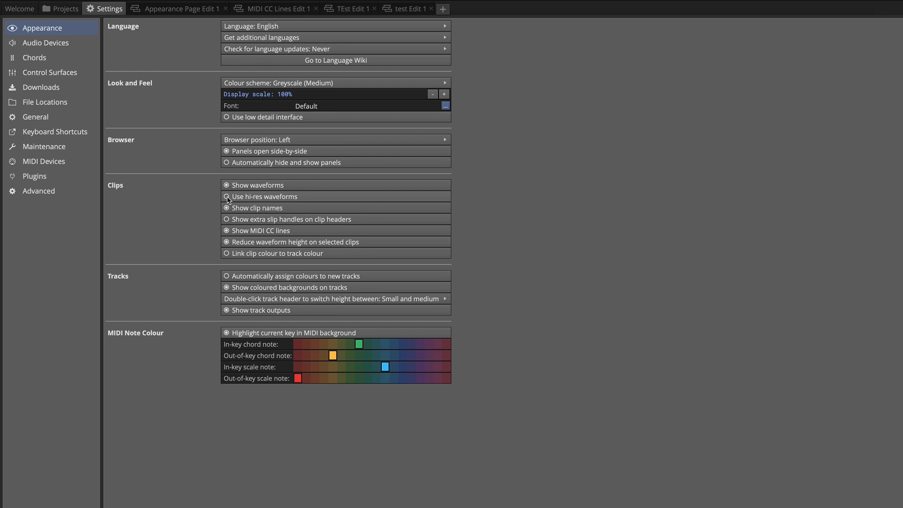
Turn off Use hi-res waveforms and inspect the Bass clip's waveform in test Edit 1 at several zoom levels.
click(405, 10)
scroll(484, 253, up, 5)
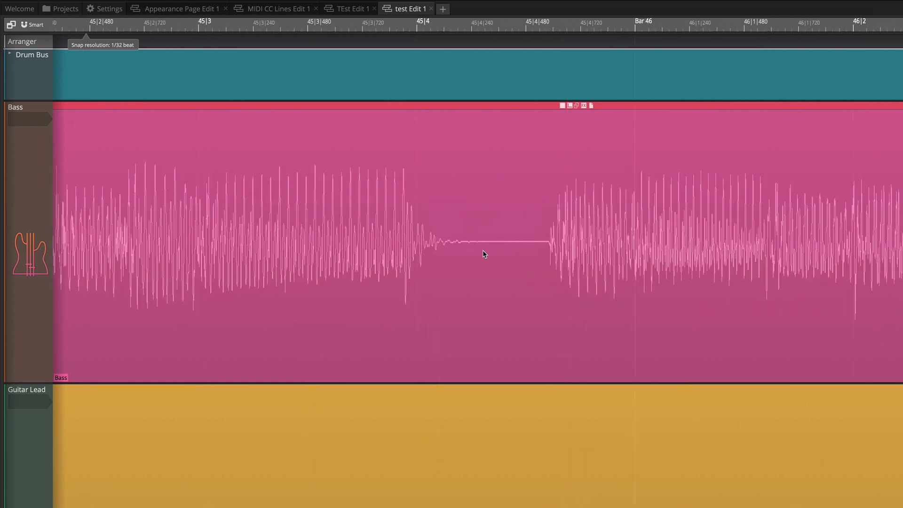
scroll(484, 254, down, 3)
scroll(484, 254, up, 4)
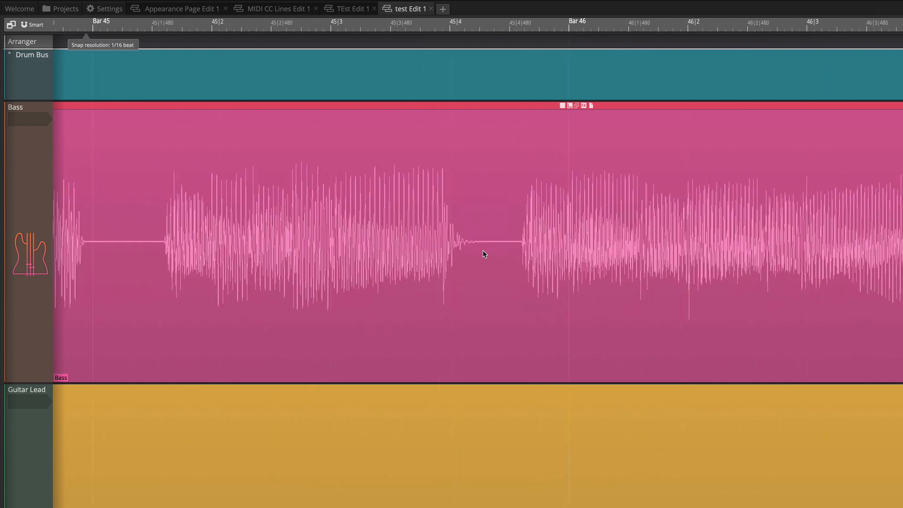
scroll(484, 254, down, 6)
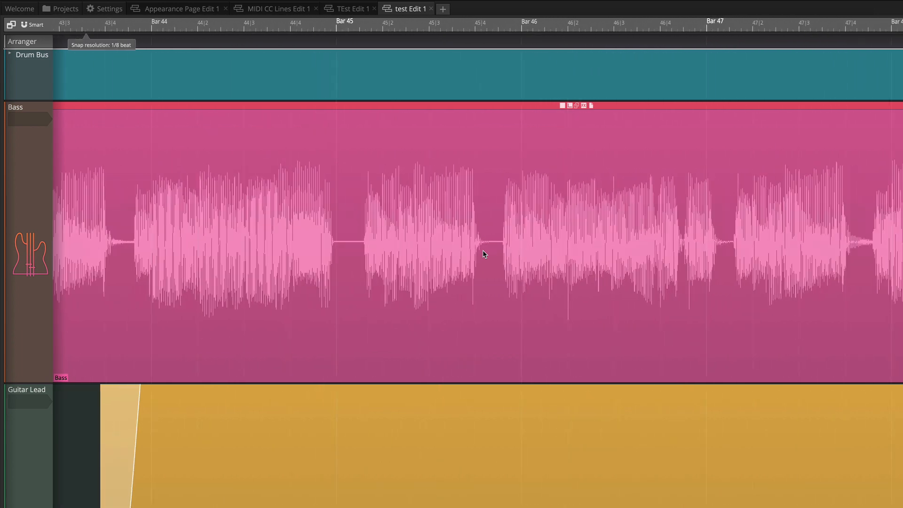
scroll(484, 253, up, 3)
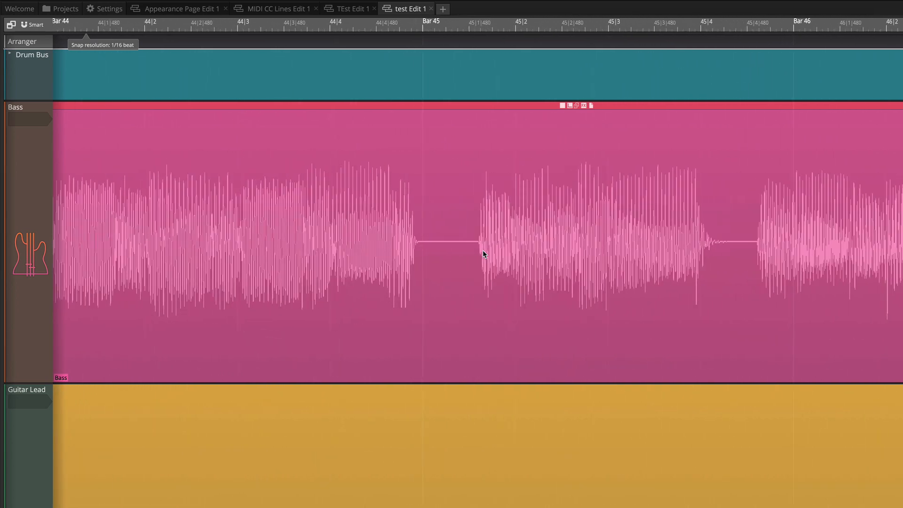
Turn Use hi-res waveforms back on and examine the detail of the Bass clip's waveform in test Edit 1.
click(104, 8)
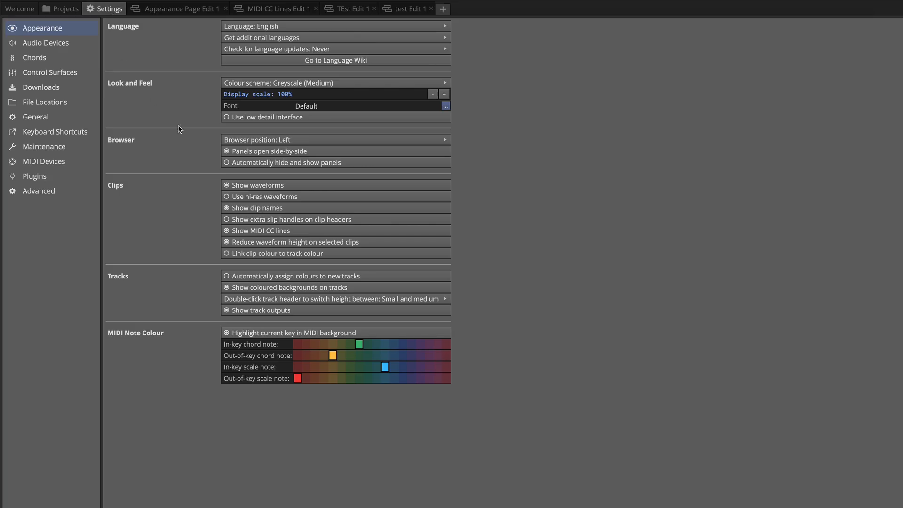
click(227, 196)
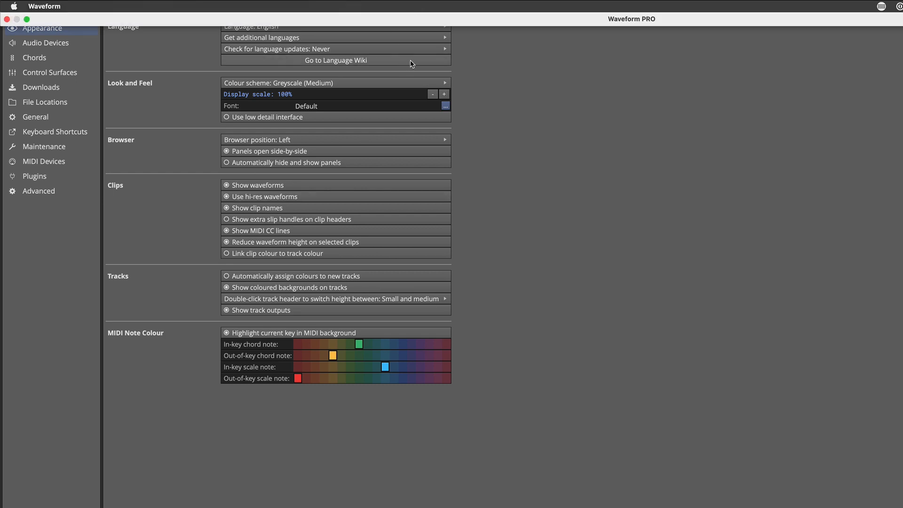
click(409, 9)
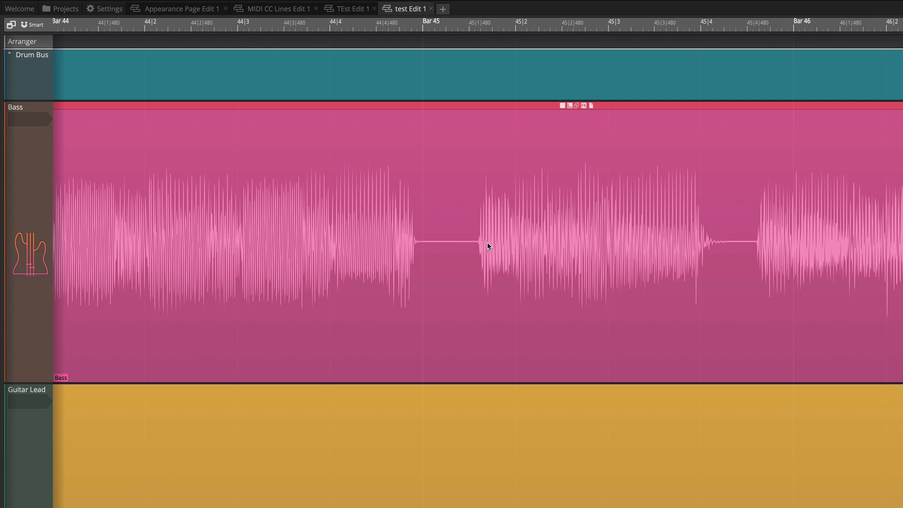
scroll(424, 188, up, 3)
scroll(424, 188, down, 2)
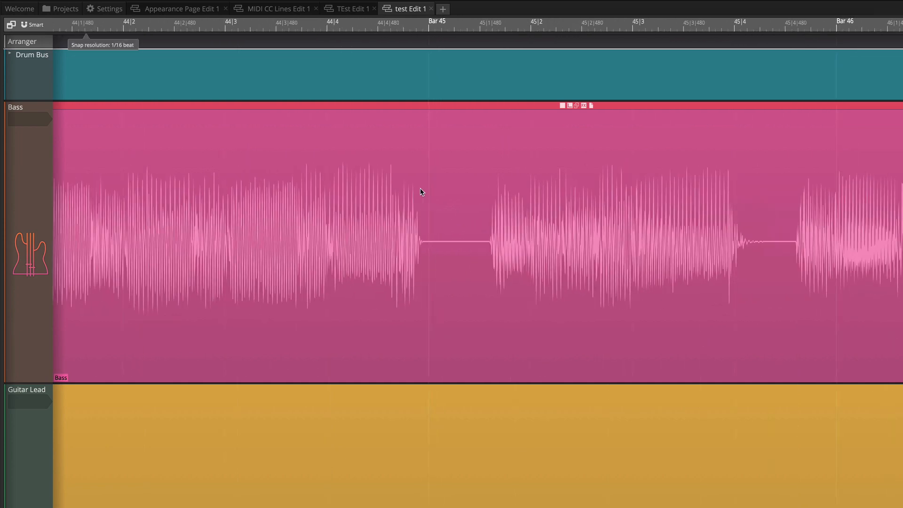
Check the Show clip names option in the Appearance settings and look at the Bass clip's name label in test Edit 1.
click(110, 10)
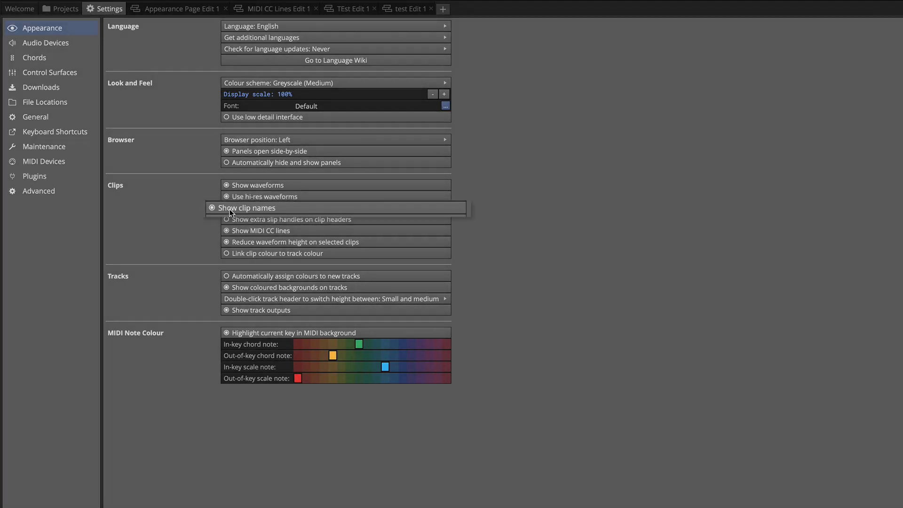
click(411, 9)
click(352, 202)
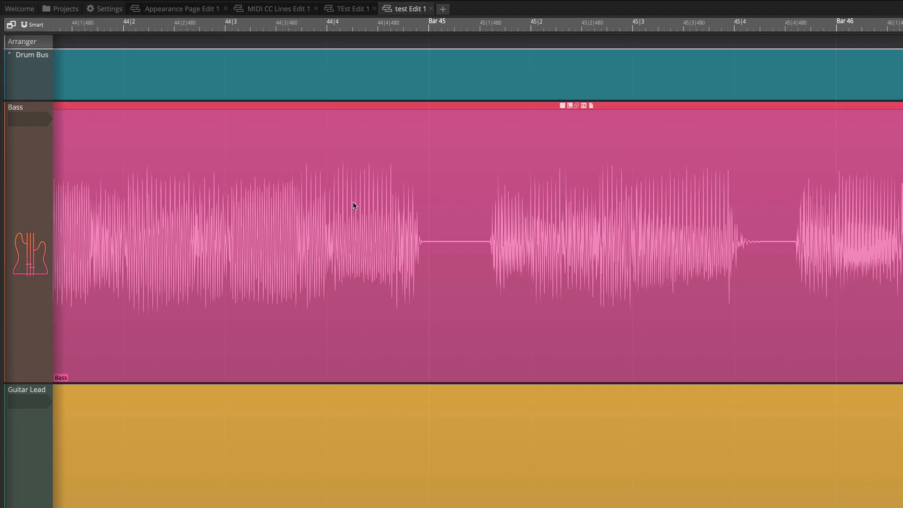
scroll(359, 197, down, 6)
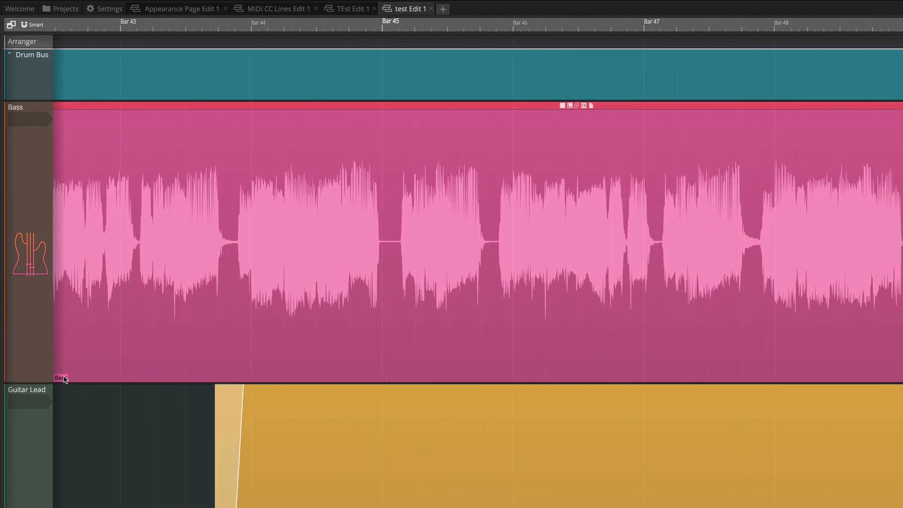
Collapse the Bass track to minimum height and reduce the height of the Guitar Lead track.
drag(63, 382, 63, 104)
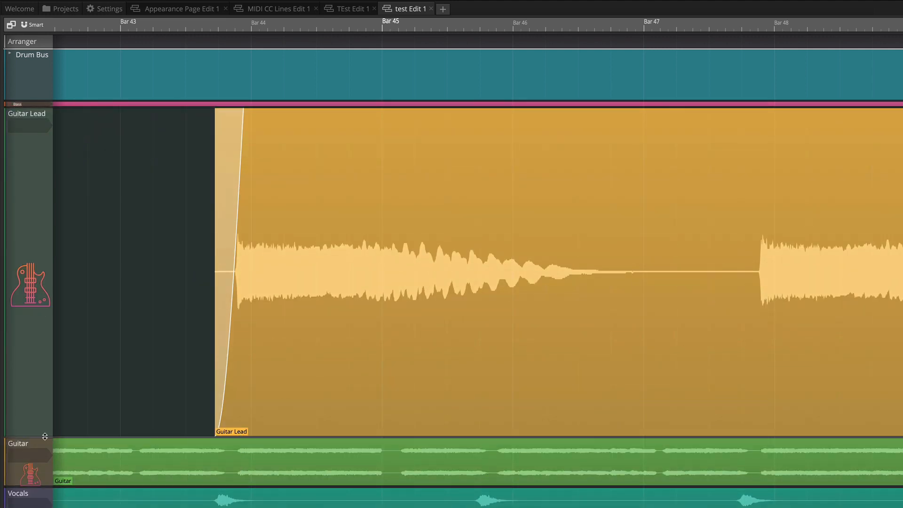
drag(46, 438, 68, 254)
scroll(296, 233, down, 10)
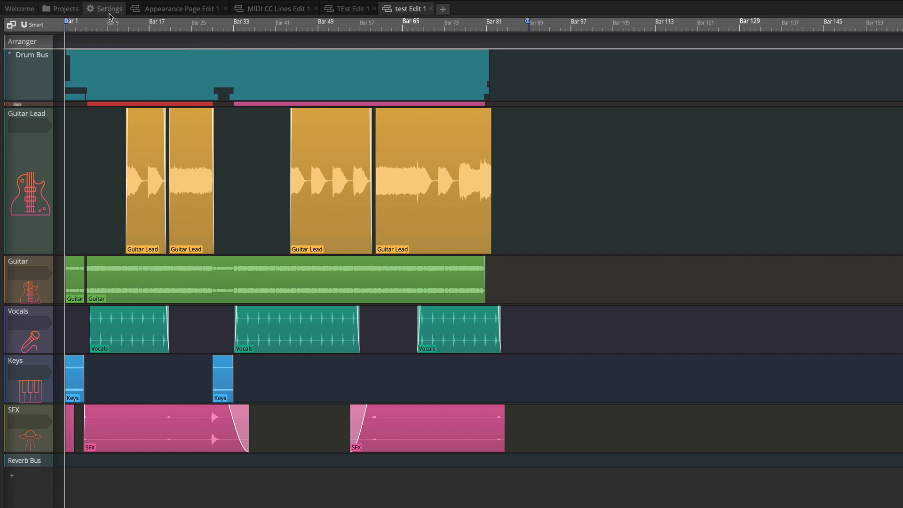
Turn off Show clip names, view the clips in test Edit 1, and select the middle Vocals clip.
click(107, 9)
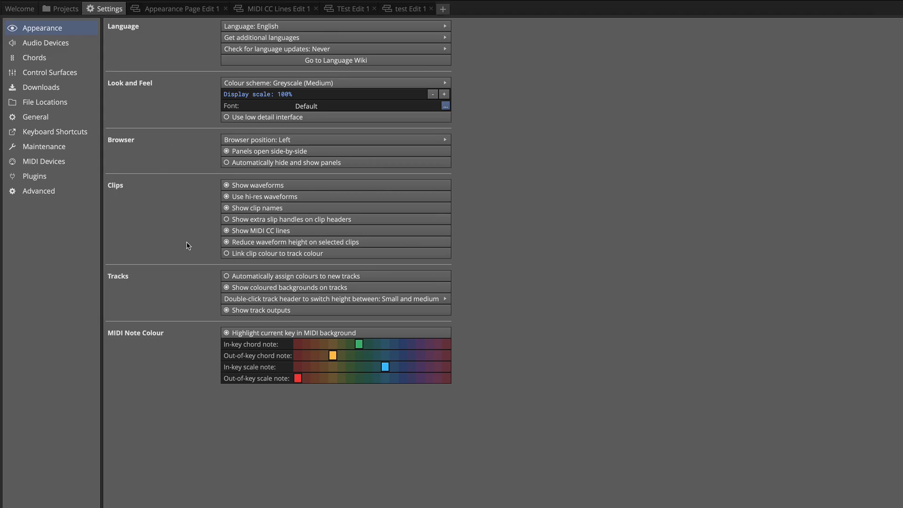
click(226, 242)
click(404, 9)
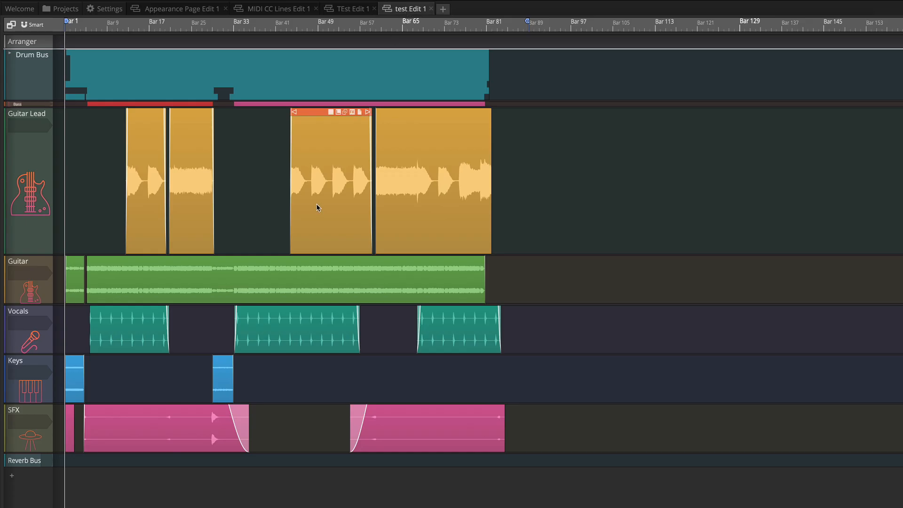
scroll(317, 208, up, 5)
scroll(317, 208, down, 2)
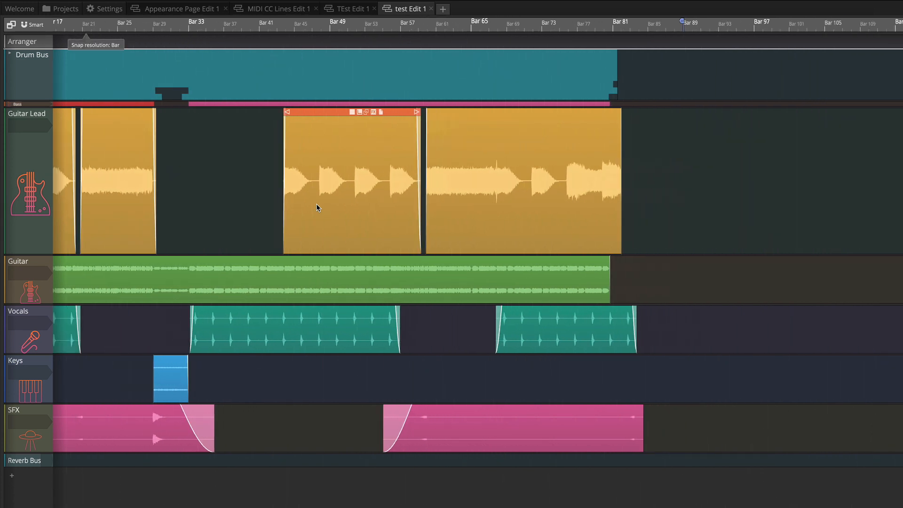
scroll(316, 208, left, 3)
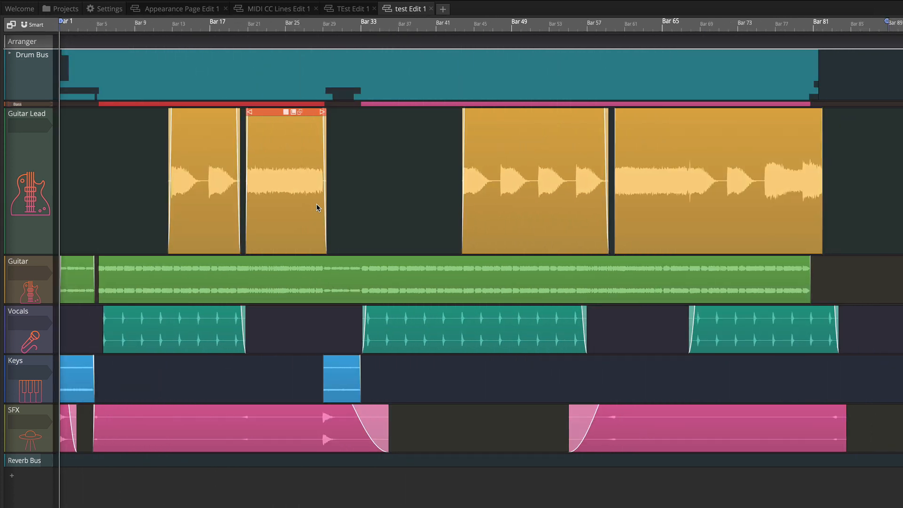
click(393, 311)
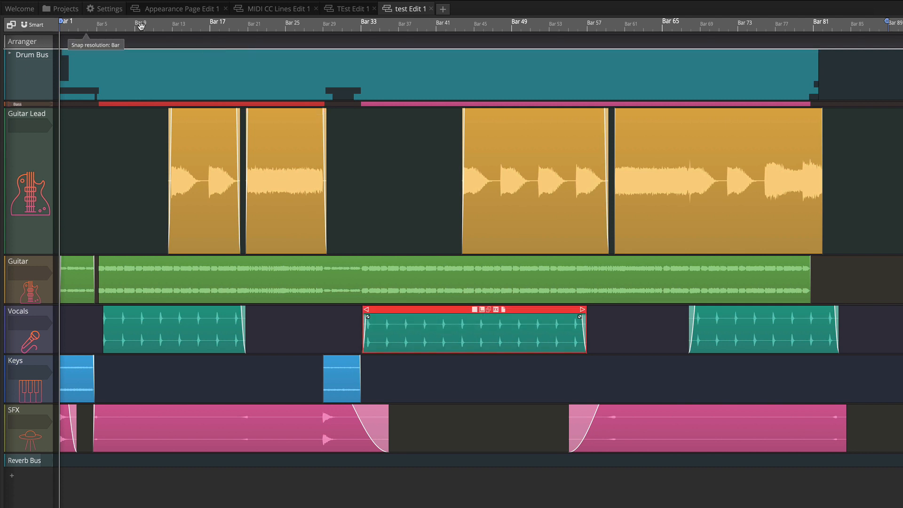
Turn Show clip names back on and select the third Guitar Lead clip in test Edit 1.
click(117, 14)
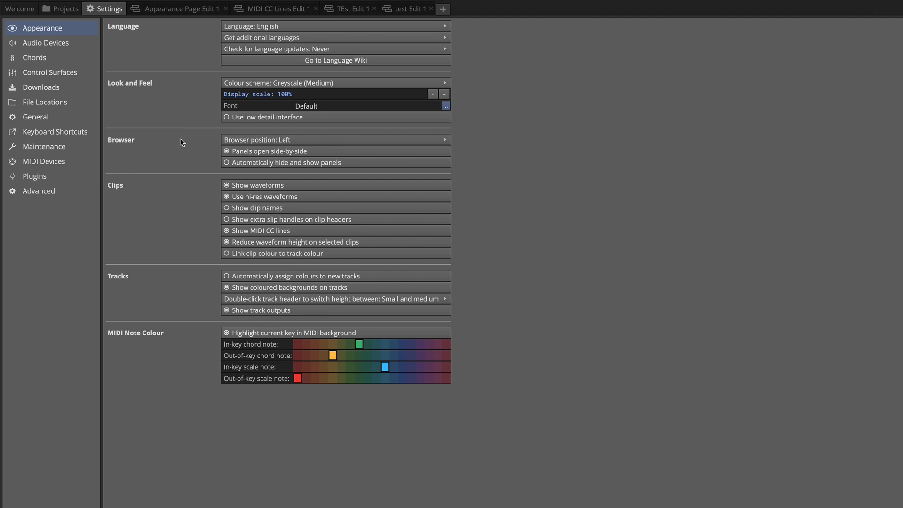
click(414, 9)
click(505, 113)
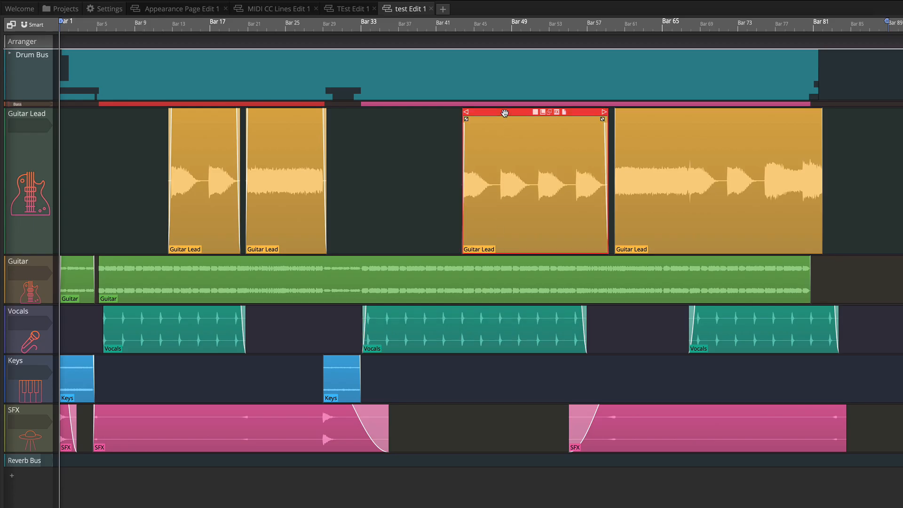
Show the selected Guitar Lead clip's properties in the browser and rename the clip as Guitar NEW.
key(b)
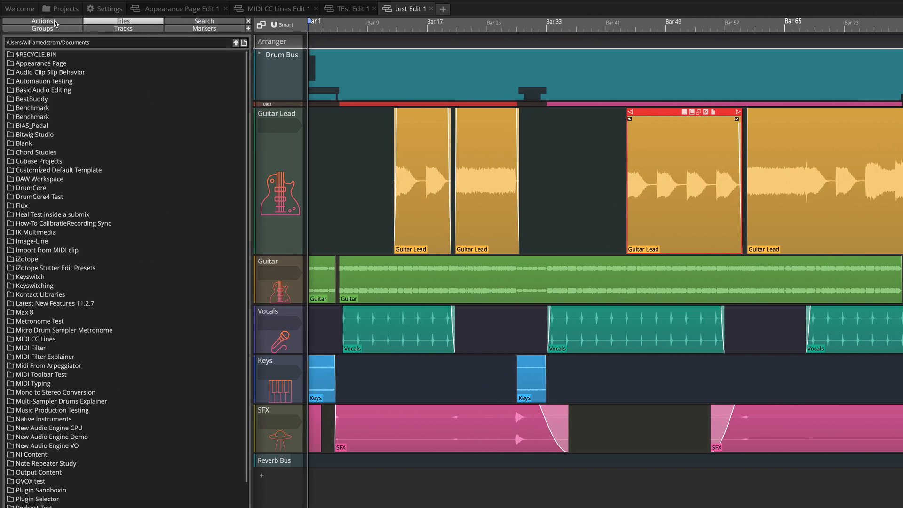
click(55, 20)
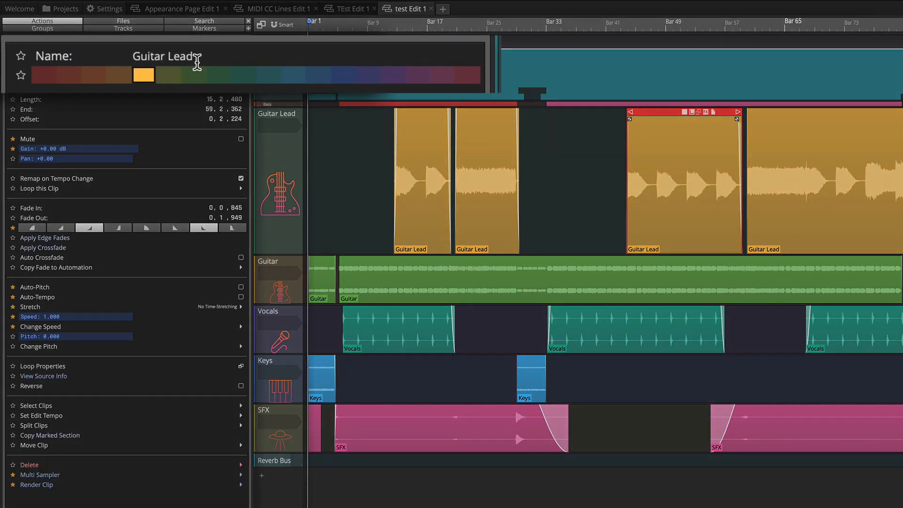
click(207, 54)
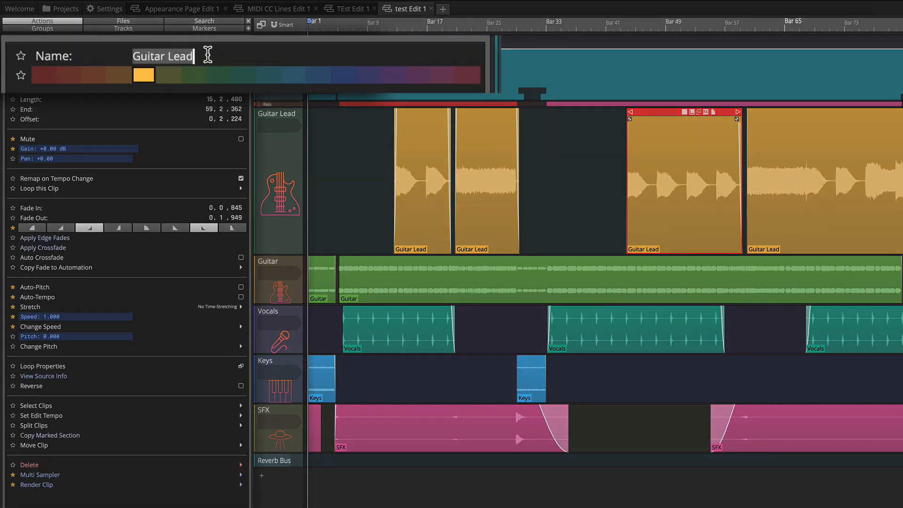
click(207, 54)
key(BackSpace)
key(BackSpace)
key(BackSpace)
key(BackSpace)
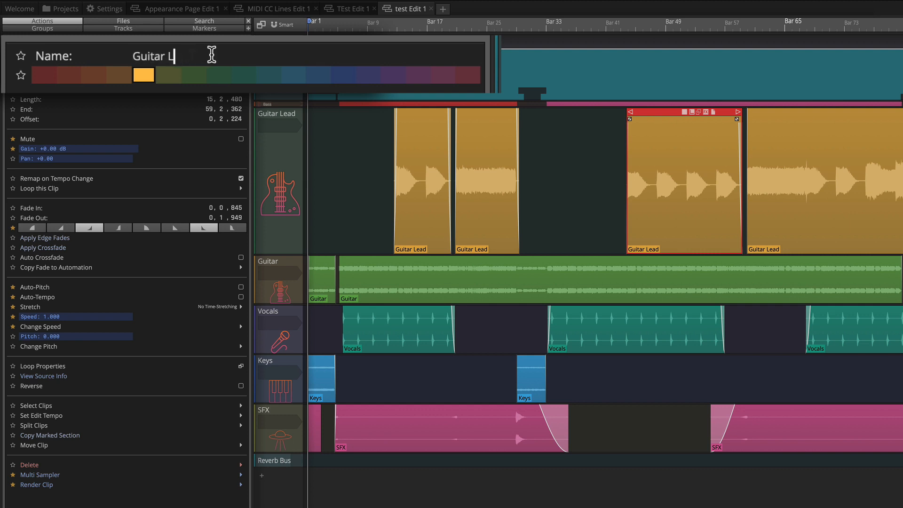
text(NEW)
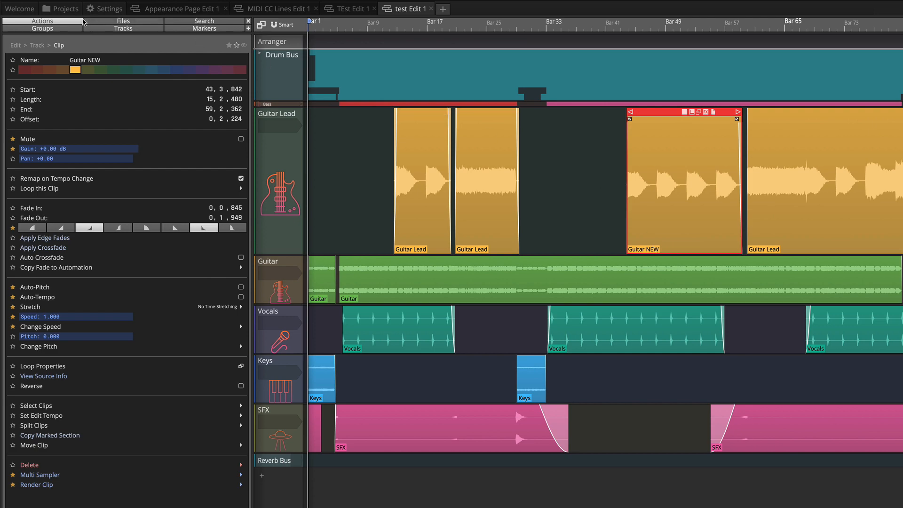
Look at the Show extra slip handles on clip headers option in the Appearance settings and return to test Edit 1.
click(104, 9)
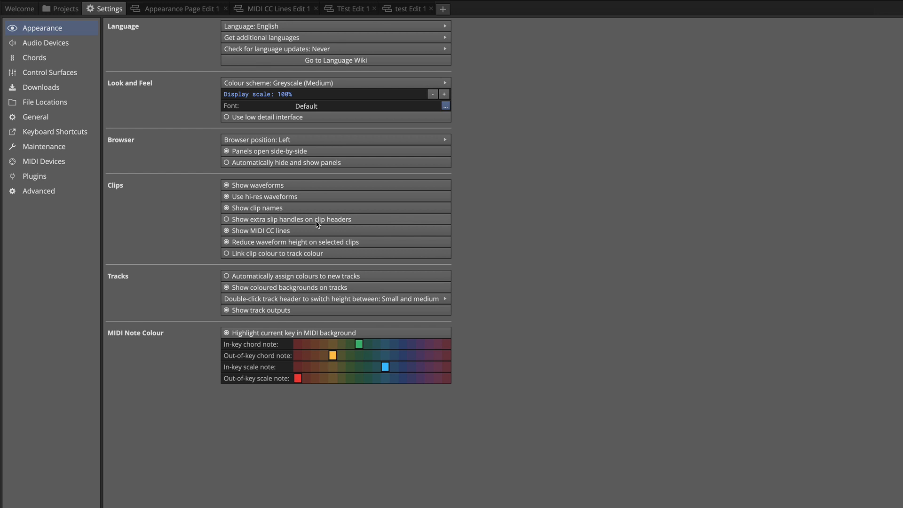
click(358, 14)
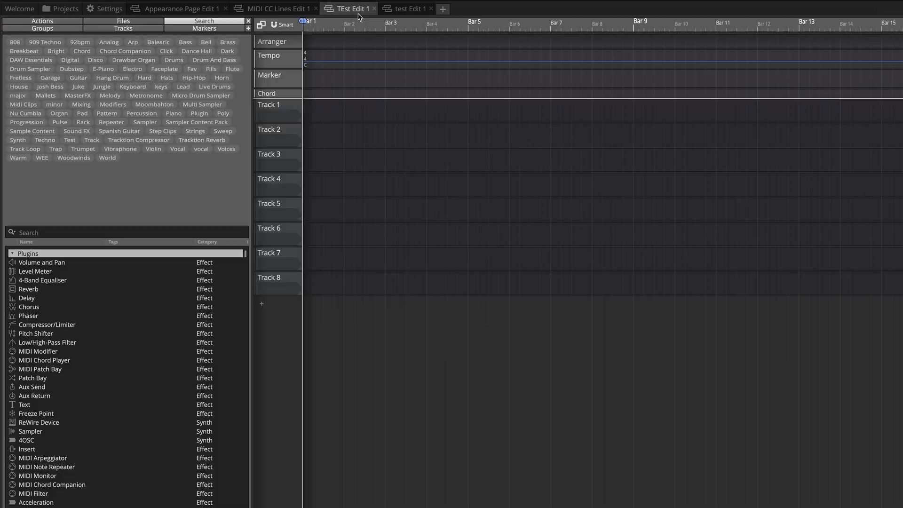
click(407, 8)
Trim the end of the Guitar NEW clip to 59, 1, 000 and slip its contents to an offset of 0, 1, 911.
scroll(681, 155, up, 2)
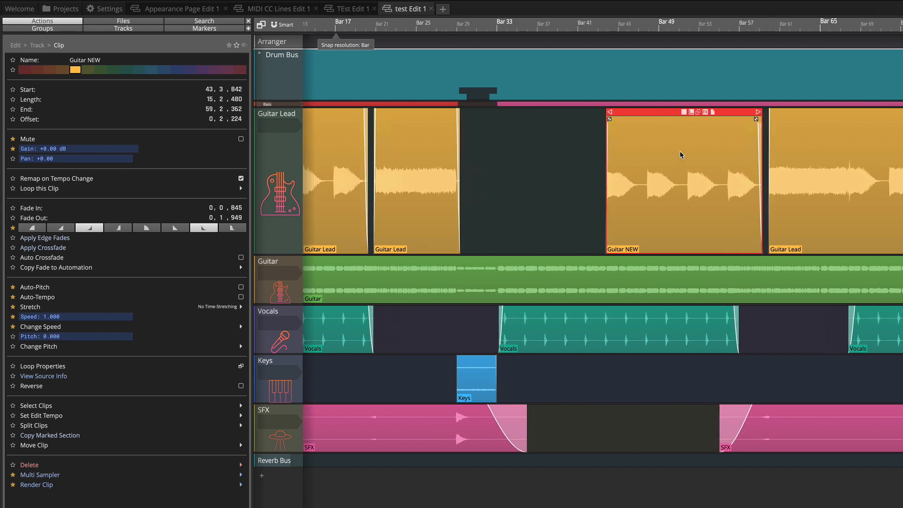
scroll(681, 155, up, 5)
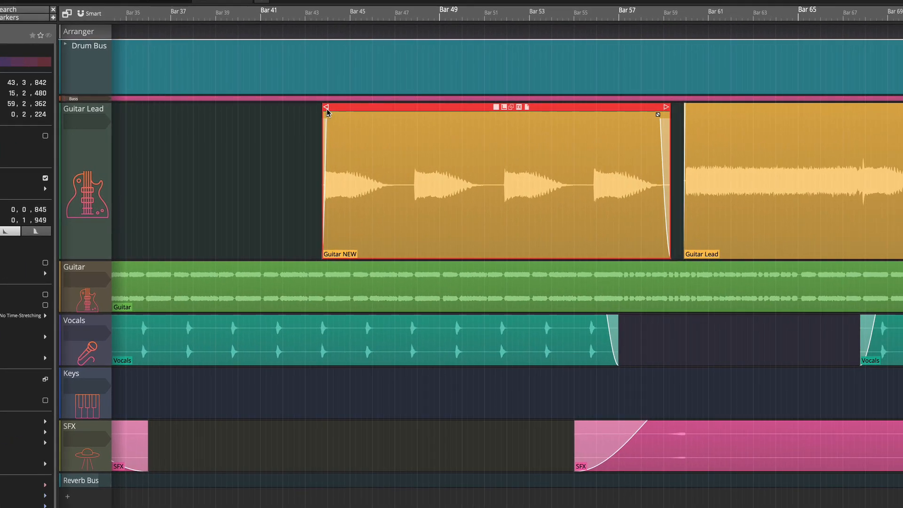
mouse_move(668, 132)
mouse_down()
mouse_move(619, 126)
mouse_move(658, 127)
mouse_up()
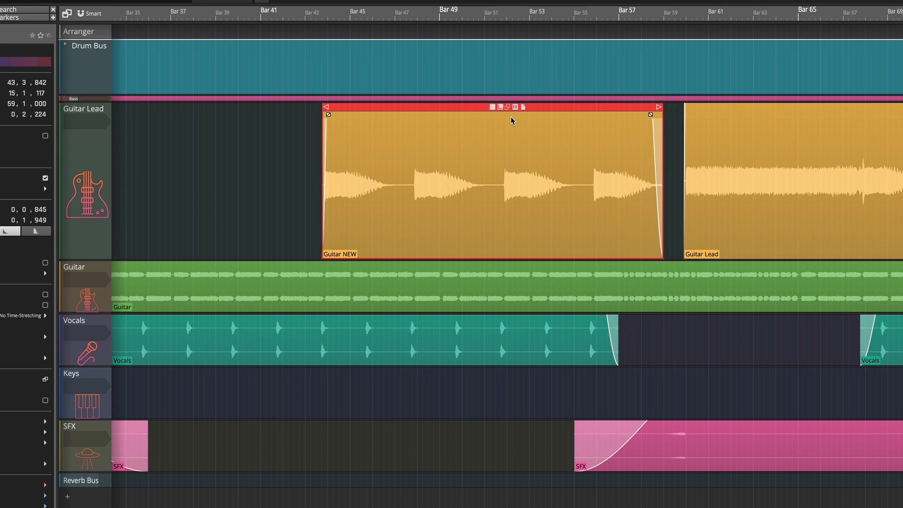
mouse_move(492, 106)
mouse_down()
mouse_move(475, 115)
mouse_move(498, 116)
mouse_move(480, 119)
mouse_move(491, 111)
mouse_up()
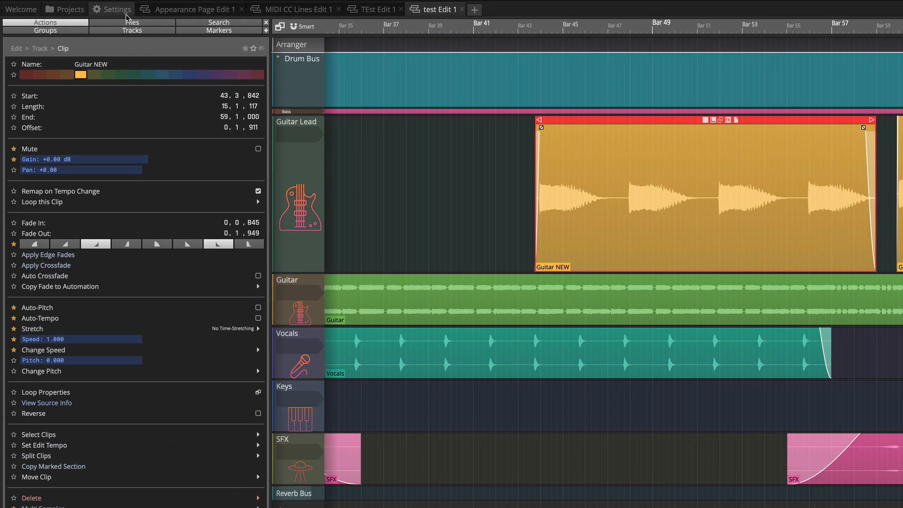
Turn on Show extra slip handles on clip headers and examine the handles on the Guitar NEW clip's header.
click(125, 14)
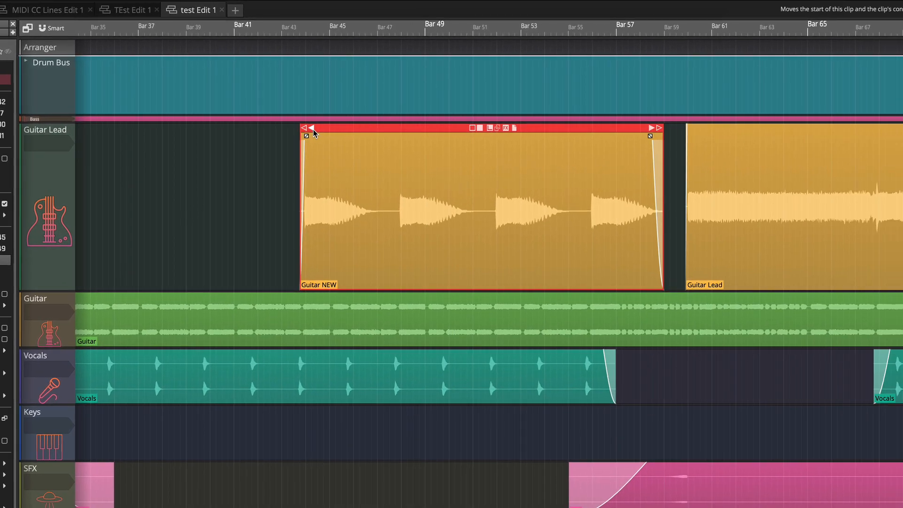
Use the extra slip handles to set the Guitar NEW clip's start to 42, 4, 000, end to 55, 2, 000 and offset to 3, 3, 911.
drag(313, 131, 276, 136)
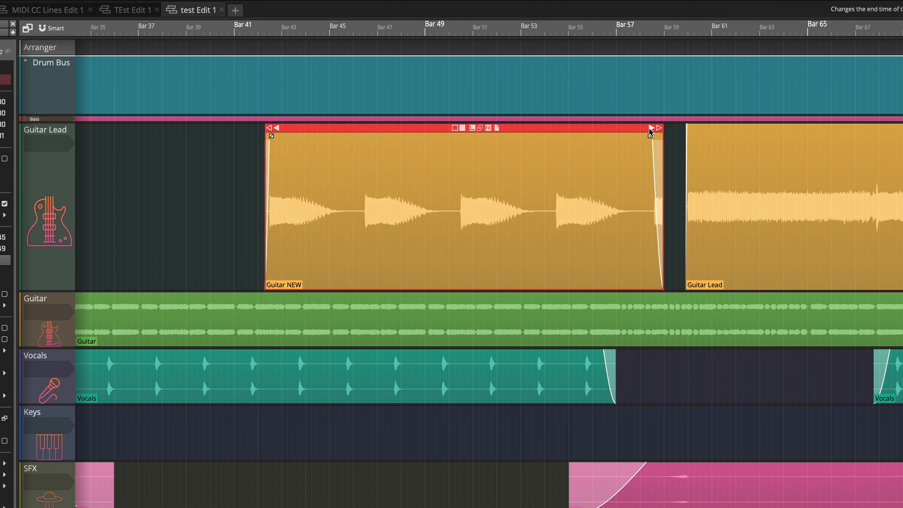
drag(651, 131, 556, 139)
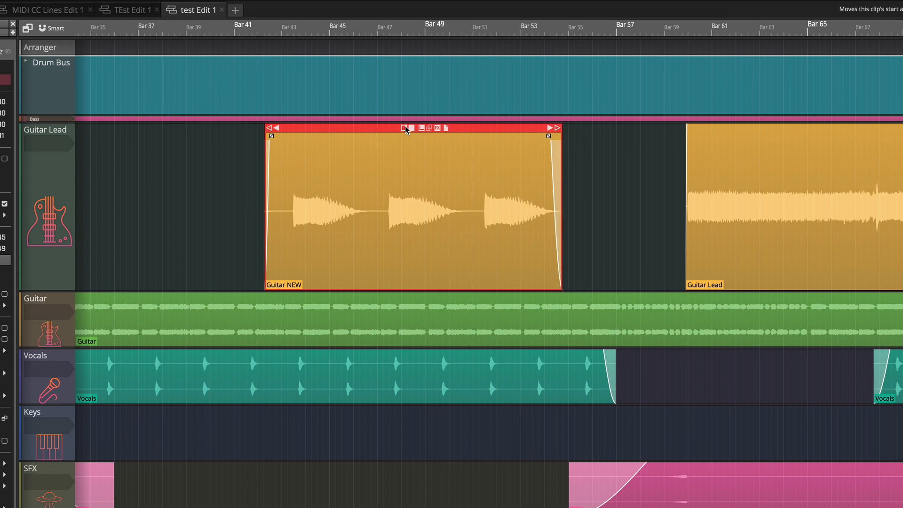
mouse_move(407, 131)
mouse_down()
mouse_move(383, 132)
mouse_move(454, 131)
mouse_move(378, 132)
mouse_move(429, 135)
mouse_move(404, 136)
mouse_move(416, 137)
mouse_up()
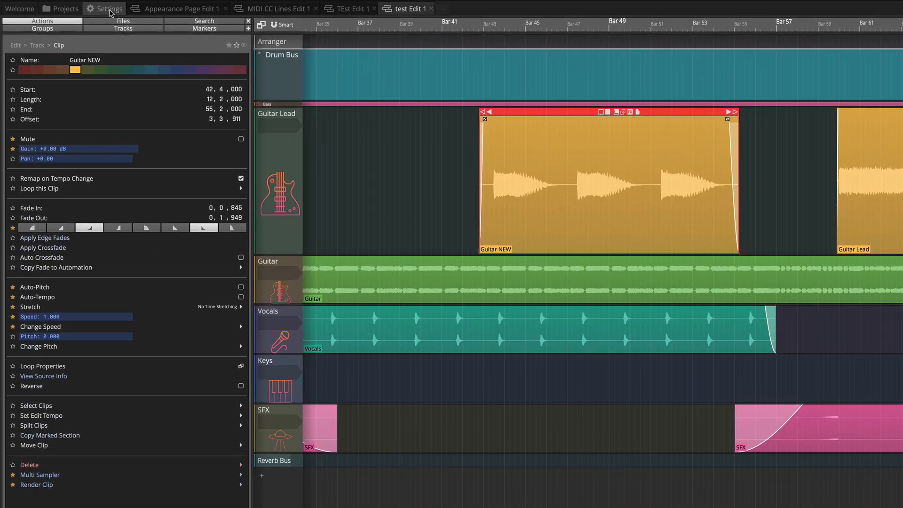
Turn off Show extra slip handles on clip headers in the Appearance settings.
click(111, 9)
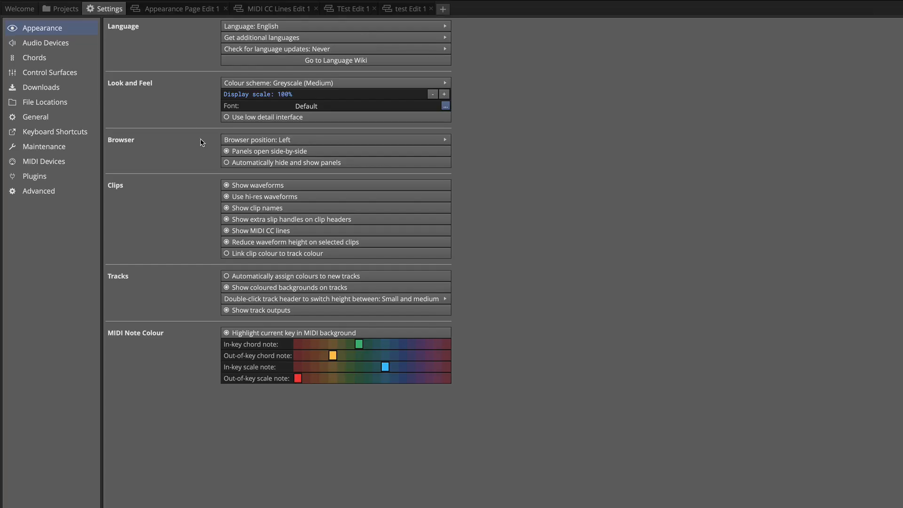
click(235, 219)
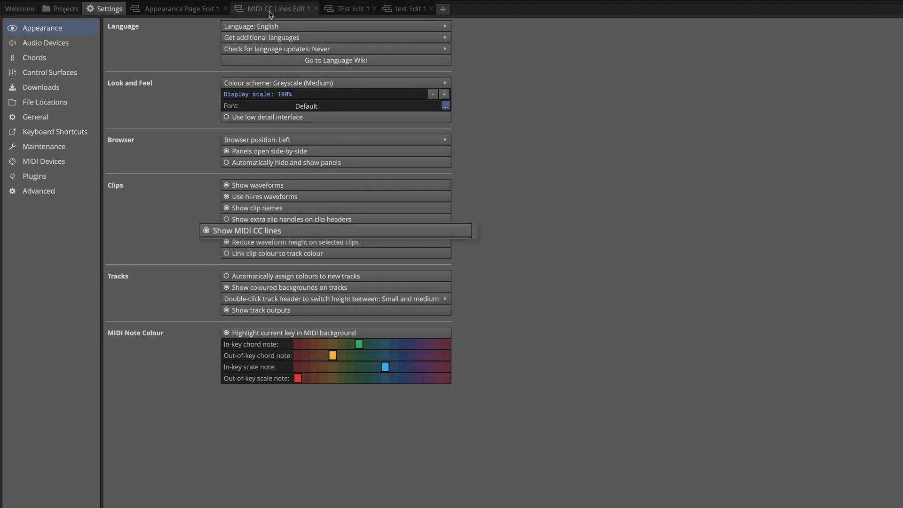
Compare the clips in MIDI CC Lines Edit 1 with Show MIDI CC lines on and off, looking closely at the controller data.
click(270, 14)
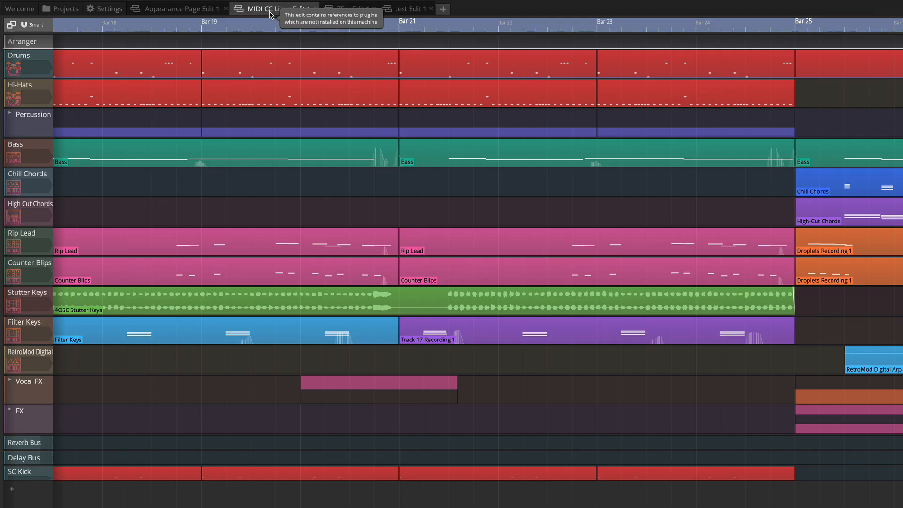
scroll(446, 211, down, 2)
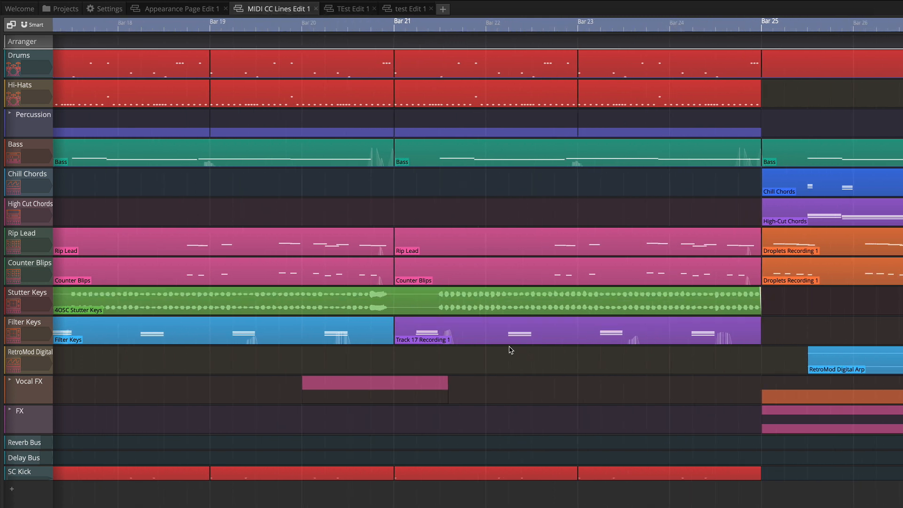
scroll(729, 222, up, 5)
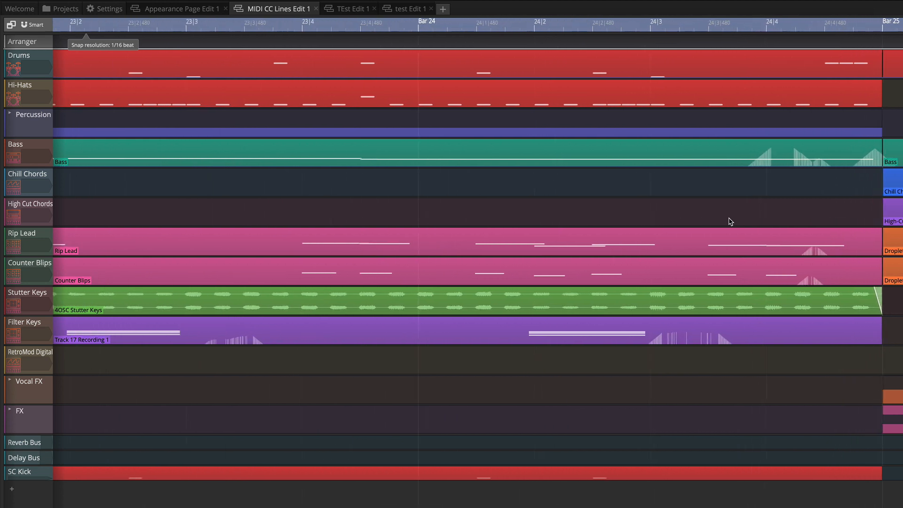
mouse_move(770, 160)
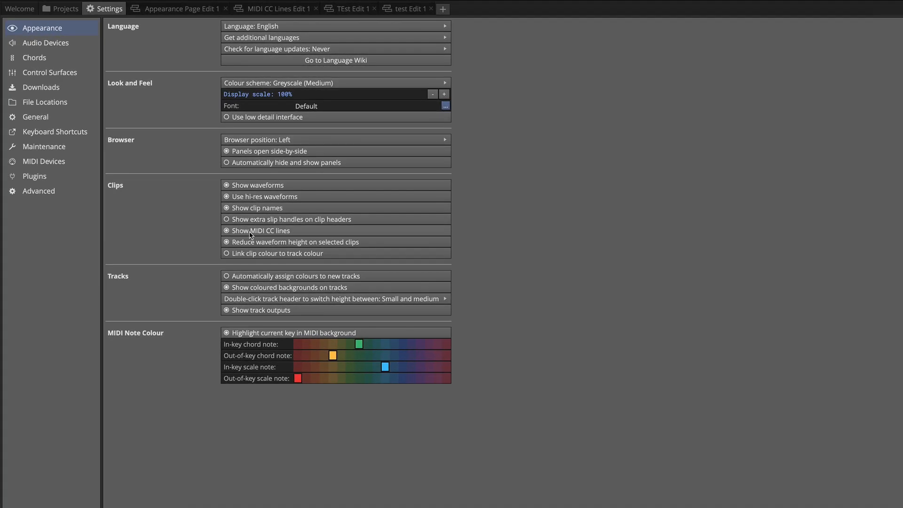
click(269, 8)
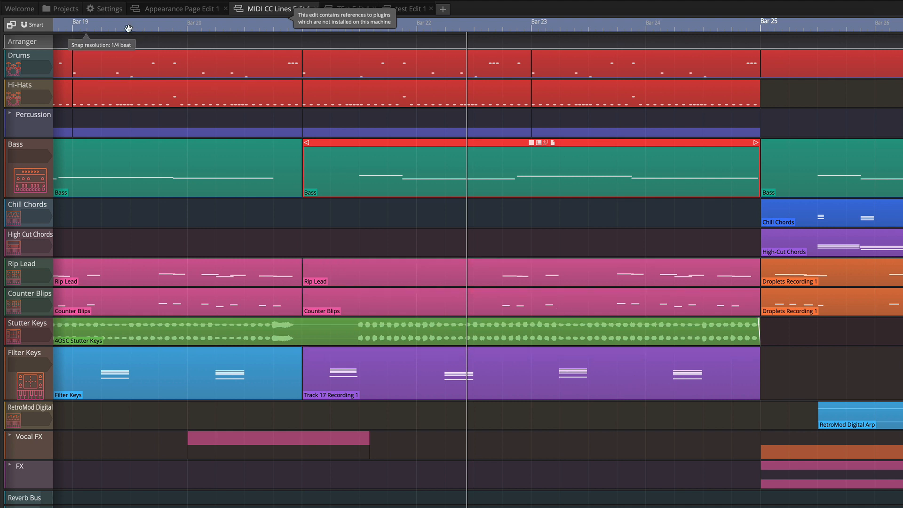
Look at Reduce waveform height on selected clips, and select the Guitar Lead and Guitar NEW clips in test Edit 1 alternately to compare waveform heights.
click(104, 8)
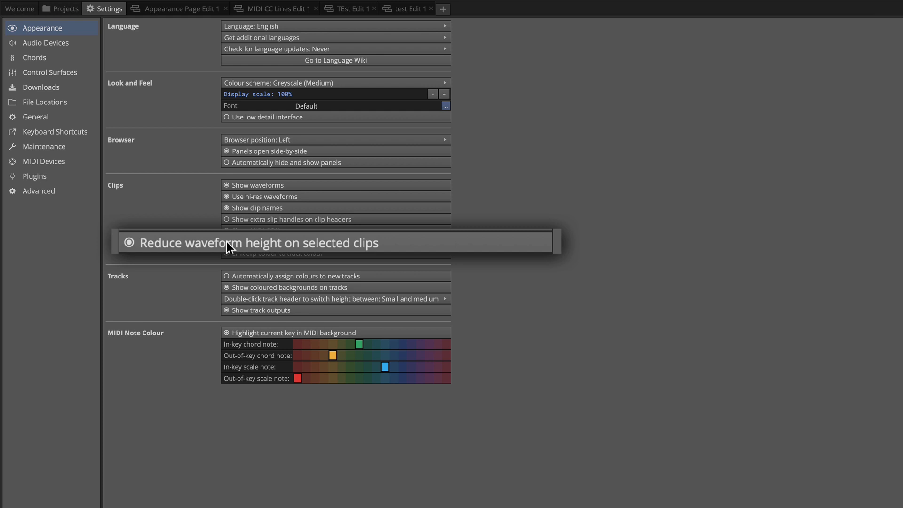
click(358, 9)
click(405, 9)
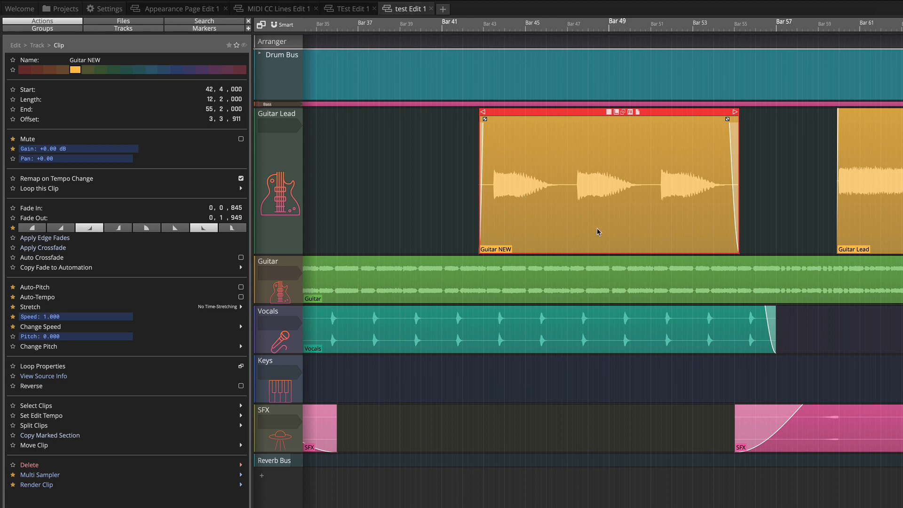
click(875, 164)
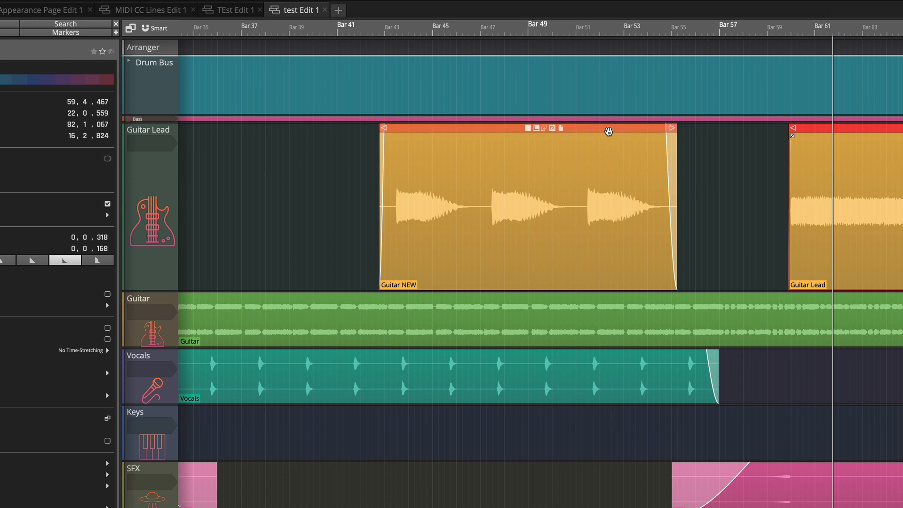
click(609, 132)
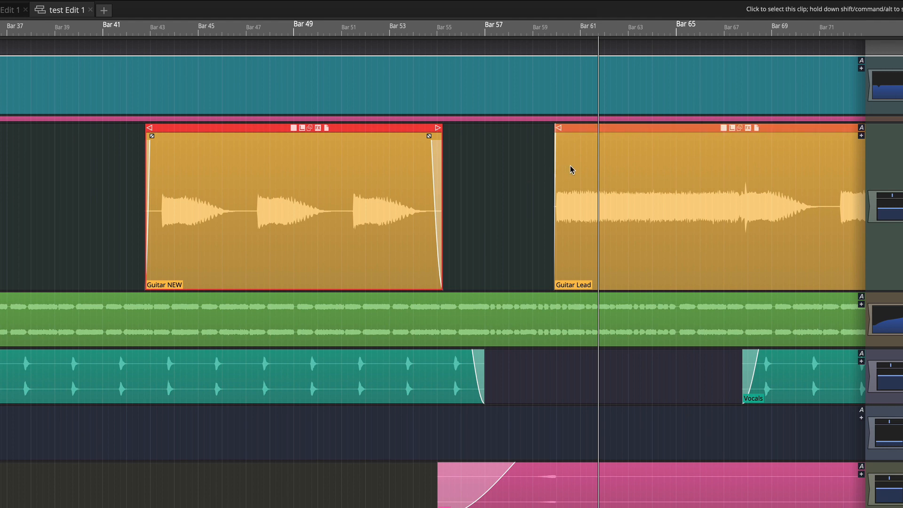
click(636, 129)
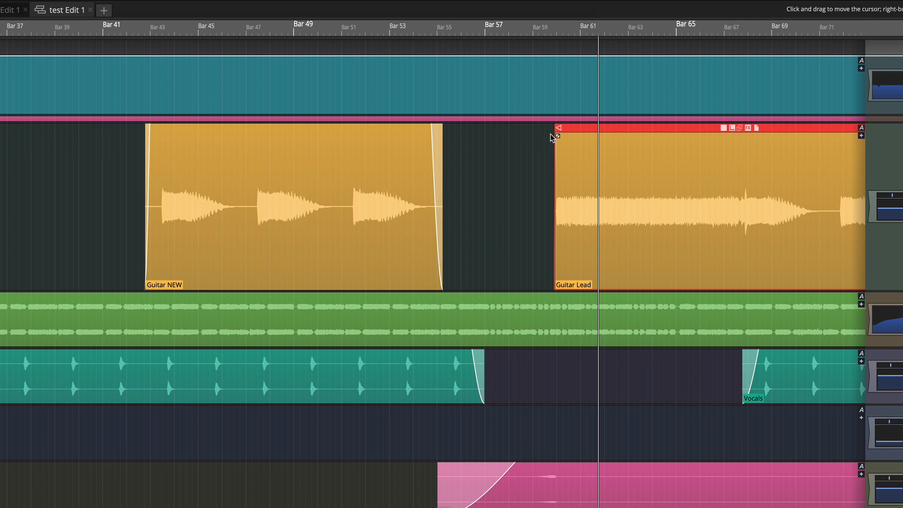
Turn off Reduce waveform height on selected clips and compare the Guitar NEW and Guitar Lead waveforms when each is selected.
click(128, 13)
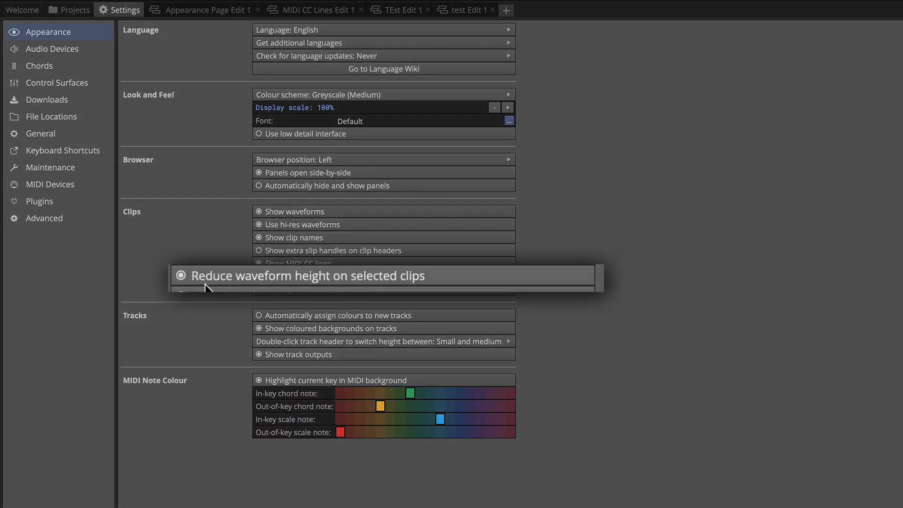
click(223, 275)
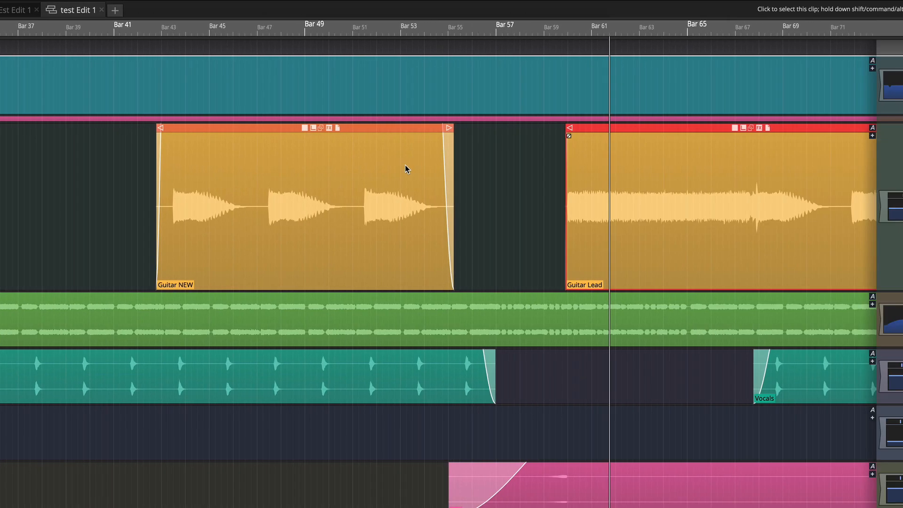
click(407, 170)
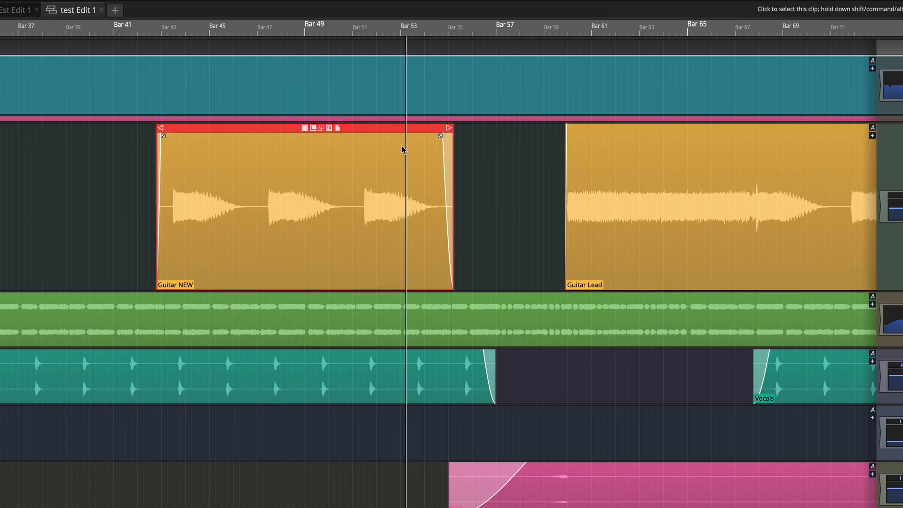
click(617, 171)
click(617, 172)
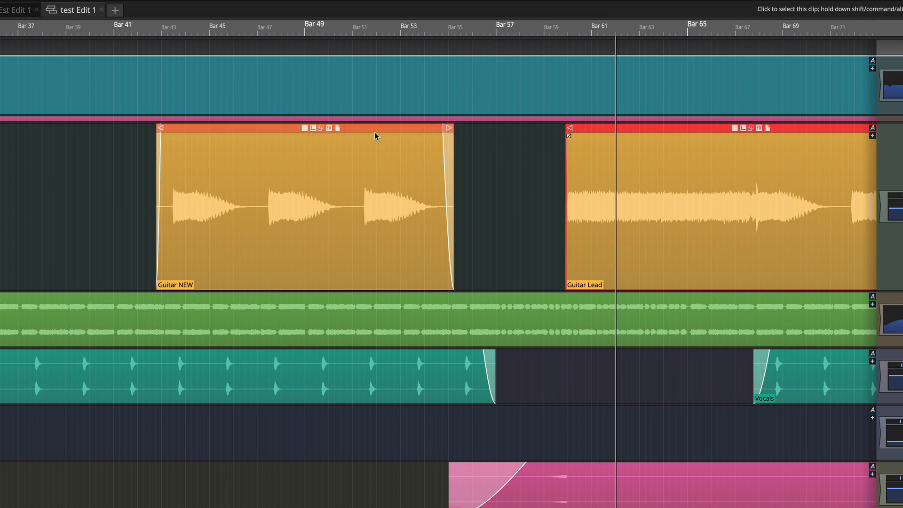
Raise the Guitar NEW clip's gain to 13.78 dB and compare its waveform when selected and deselected.
right_click(371, 128)
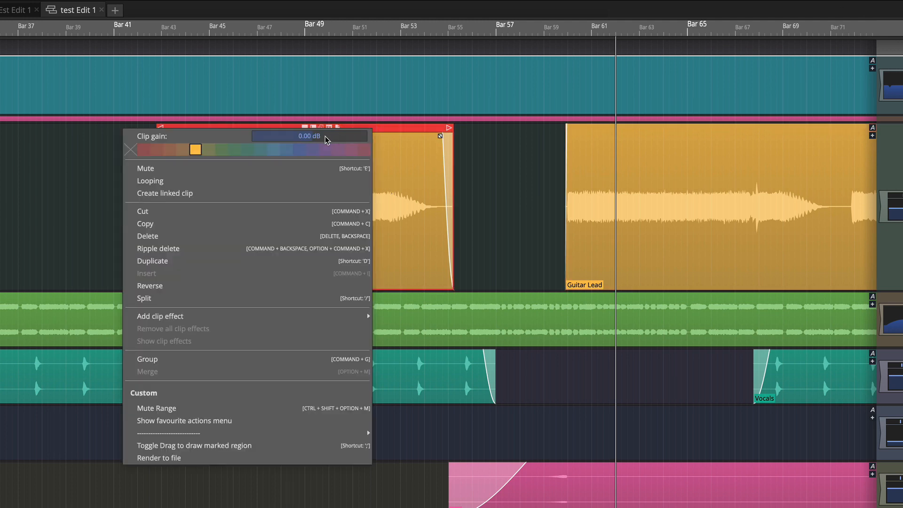
drag(328, 139, 344, 140)
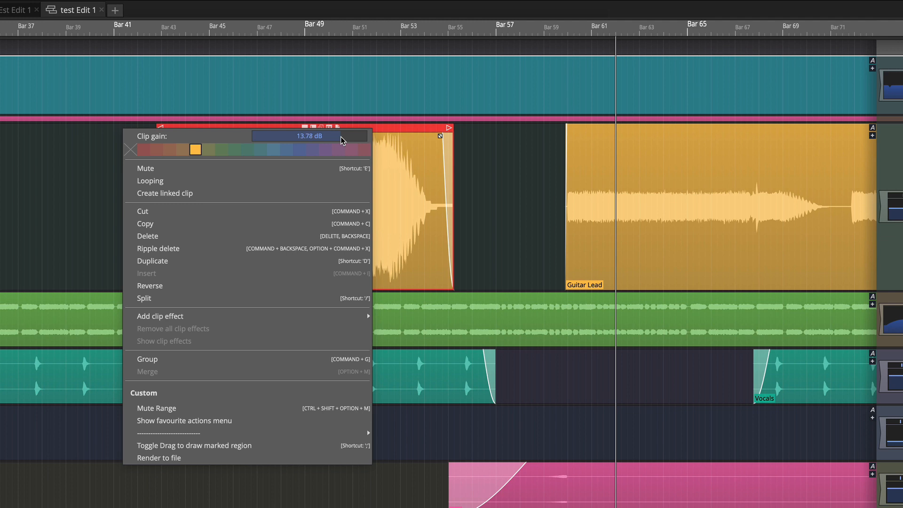
click(414, 189)
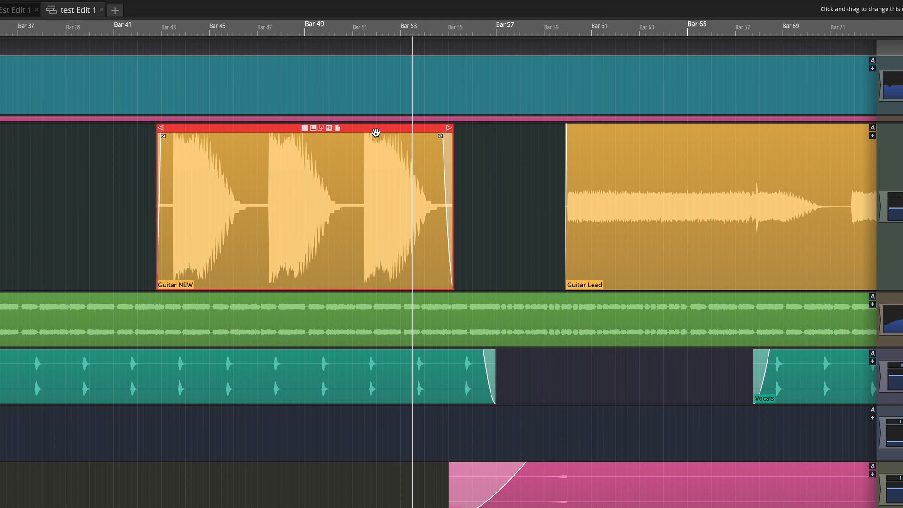
click(635, 200)
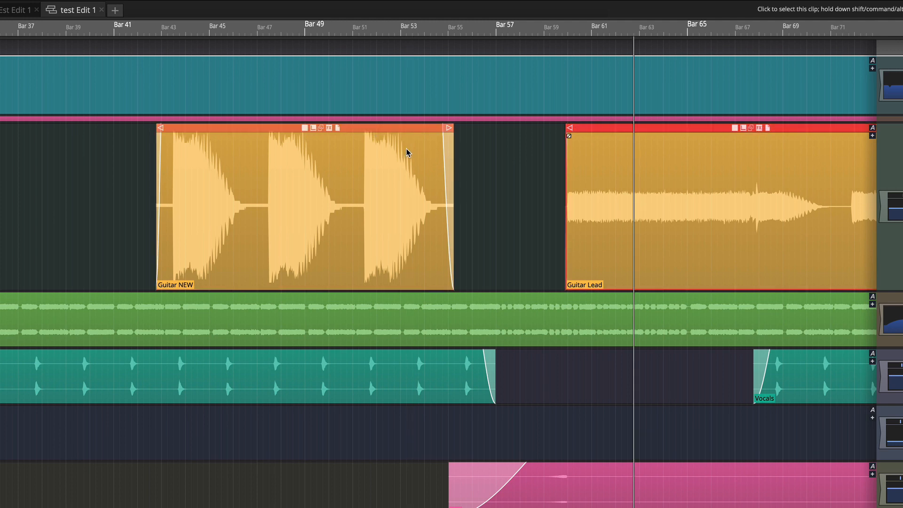
click(373, 151)
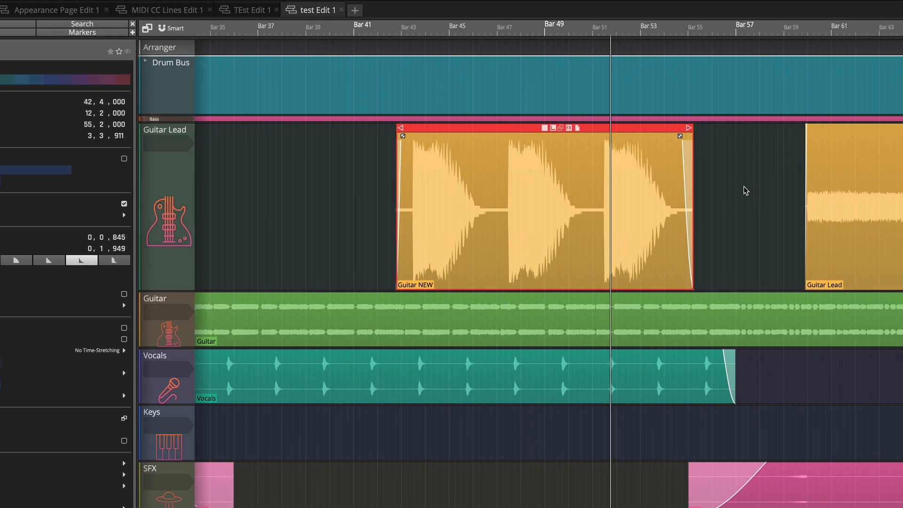
With Reduce waveform height on selected clips back on, alternate selection between Guitar Lead and Guitar NEW to examine the louder clip's waveform height.
click(827, 181)
click(575, 195)
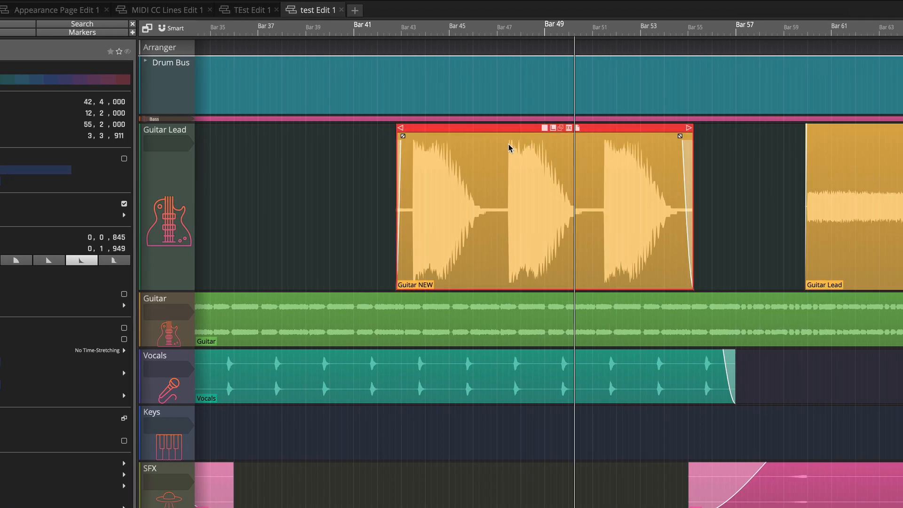
click(817, 140)
click(618, 171)
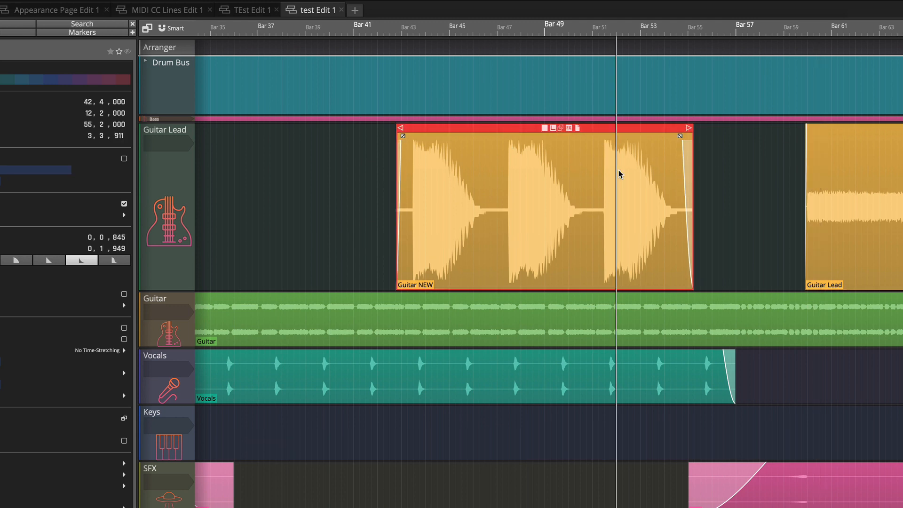
click(867, 163)
click(604, 185)
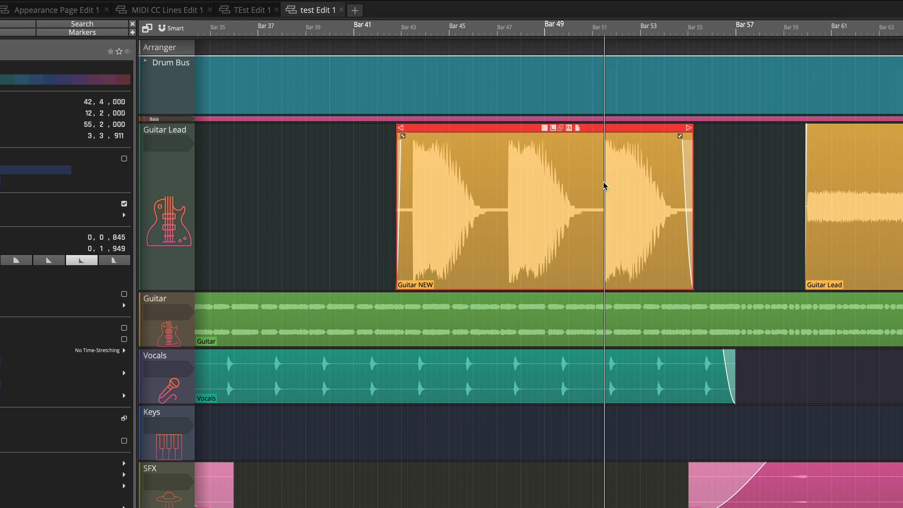
Turn on Link clip colour to track colour and change the Guitar Lead track's colour to blue in test Edit 1.
click(68, 9)
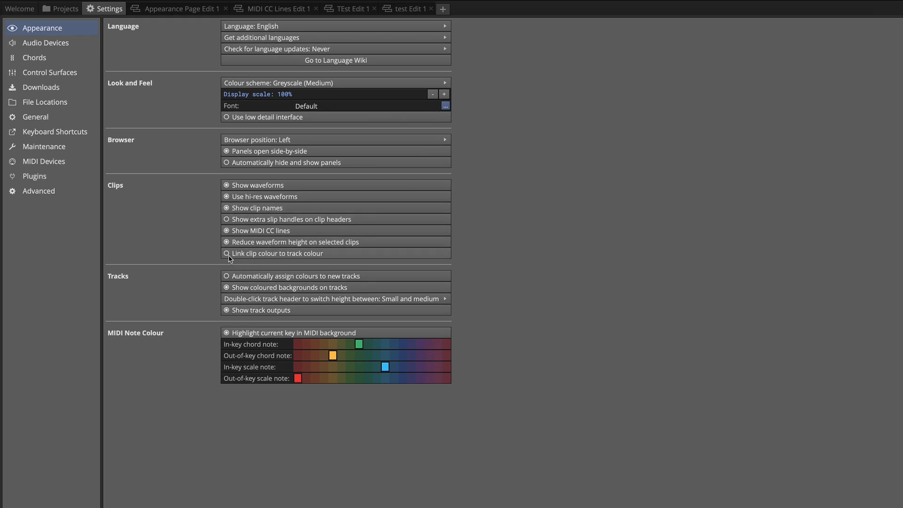
click(408, 9)
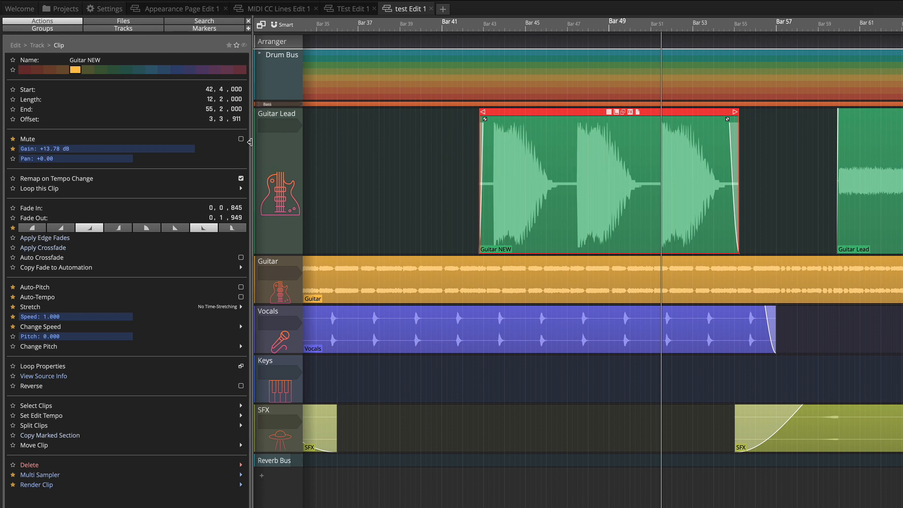
click(278, 145)
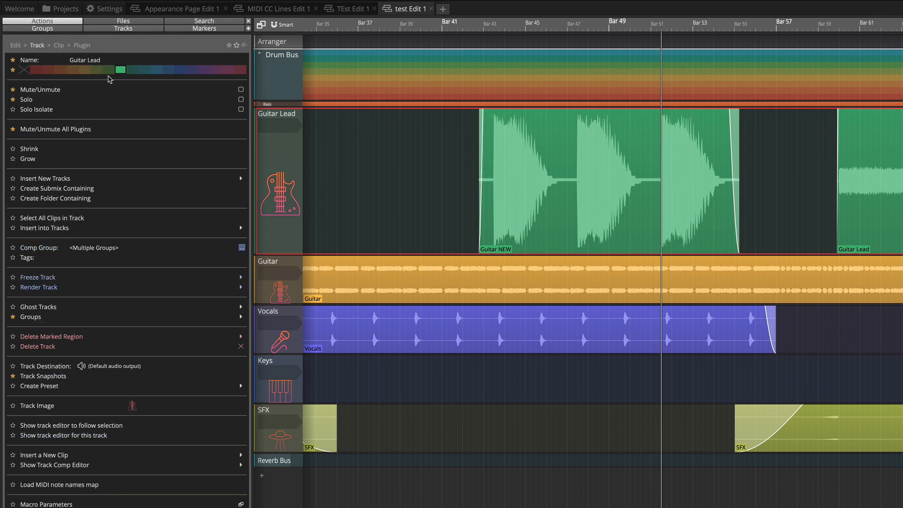
drag(118, 69, 173, 71)
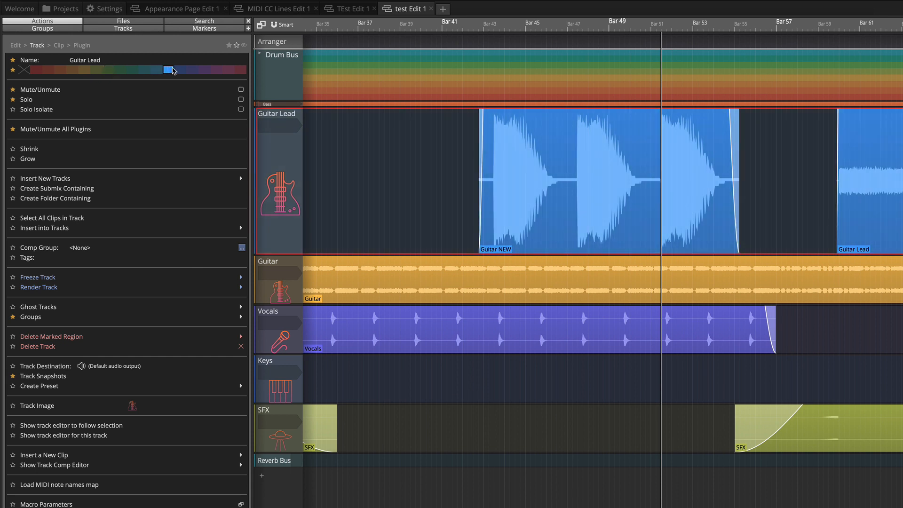
Turn off Link clip colour to track colour and recolour only the Guitar NEW clip green in test Edit 1.
click(100, 9)
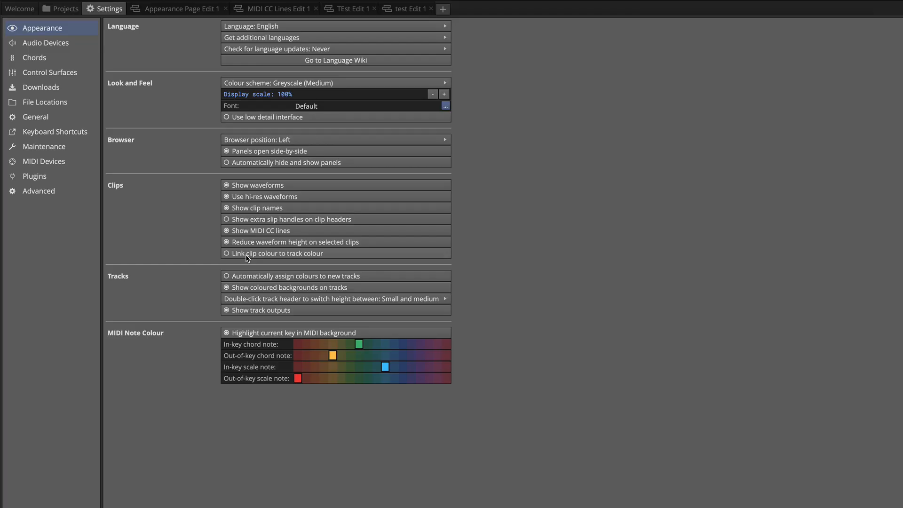
click(408, 9)
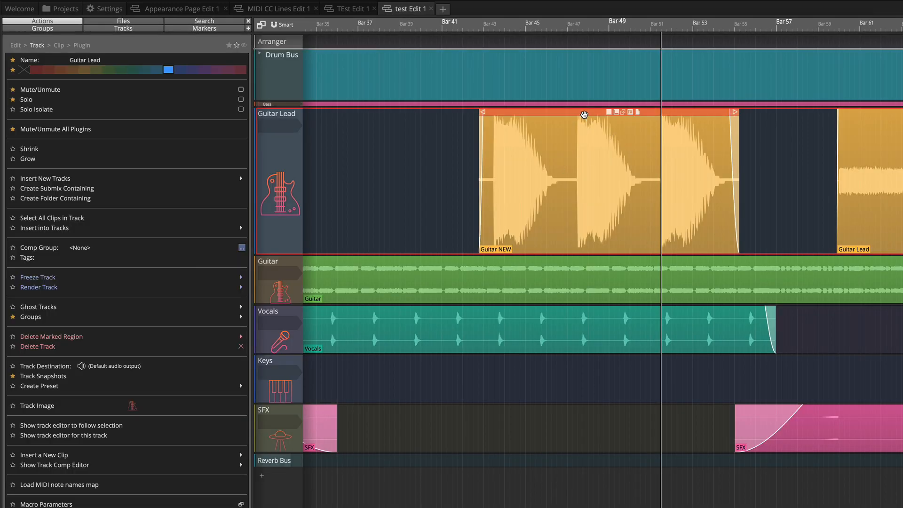
click(584, 117)
right_click(585, 117)
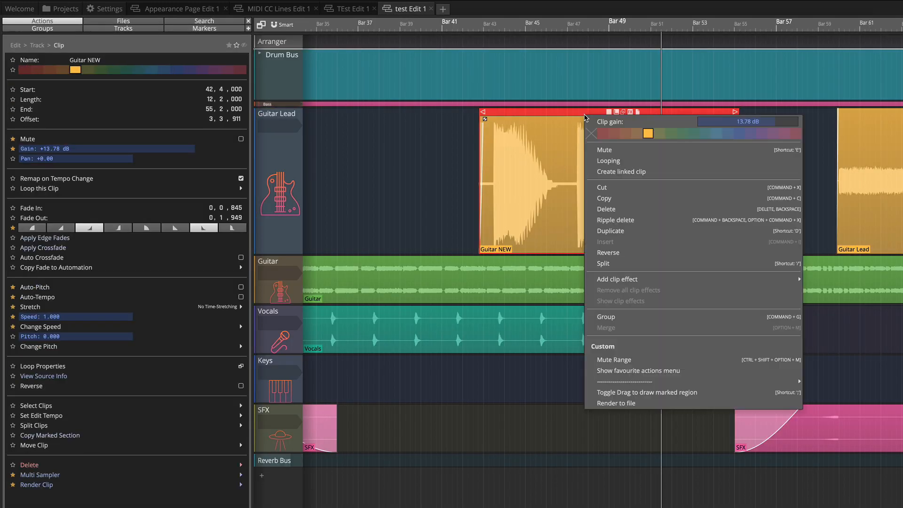
click(685, 134)
click(877, 121)
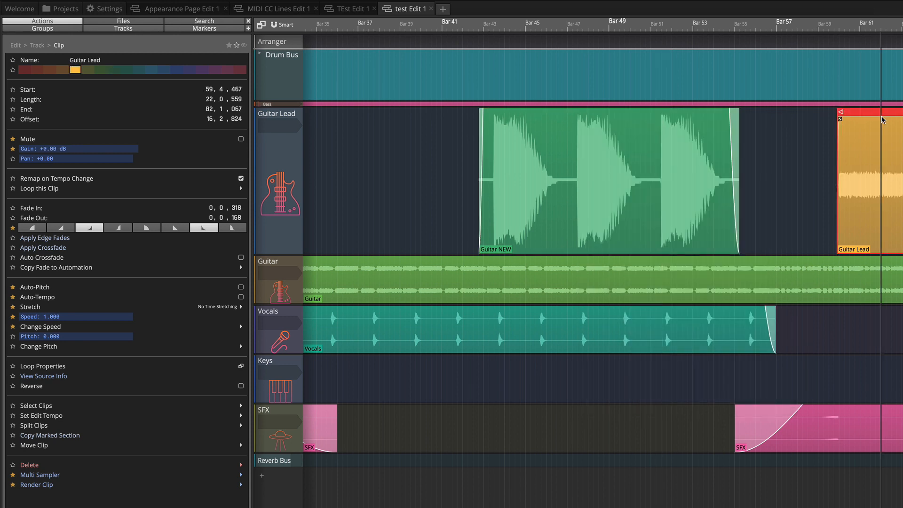
Recolour only the selected Guitar Lead clip purple, and change the Guitar Lead track's colour to yellow-green in test Edit 1.
right_click(878, 111)
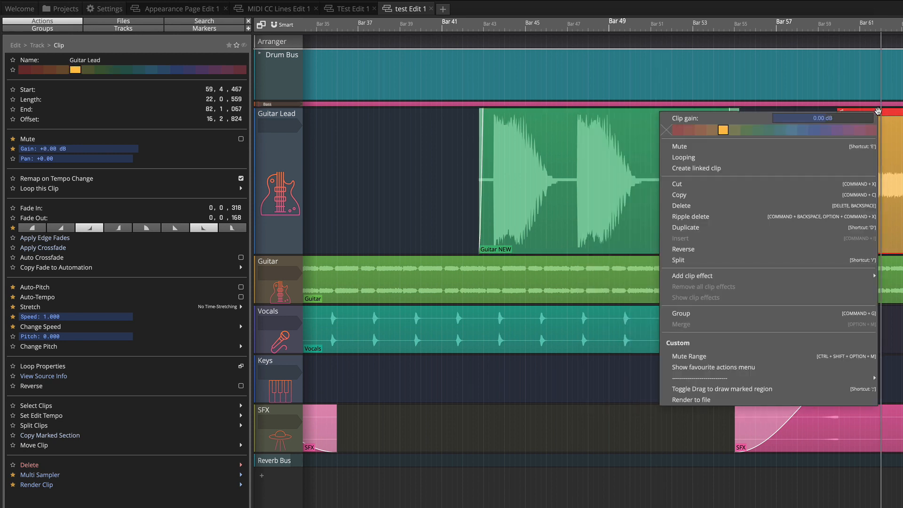
click(840, 130)
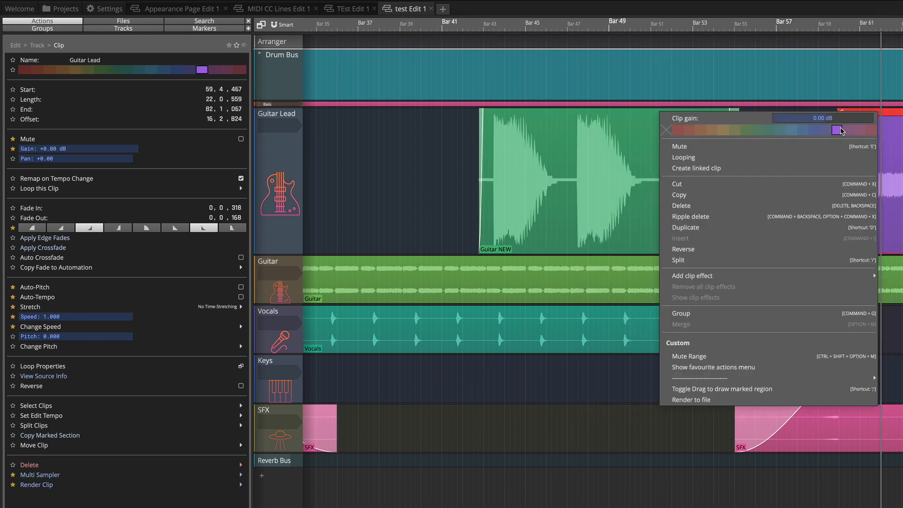
click(447, 166)
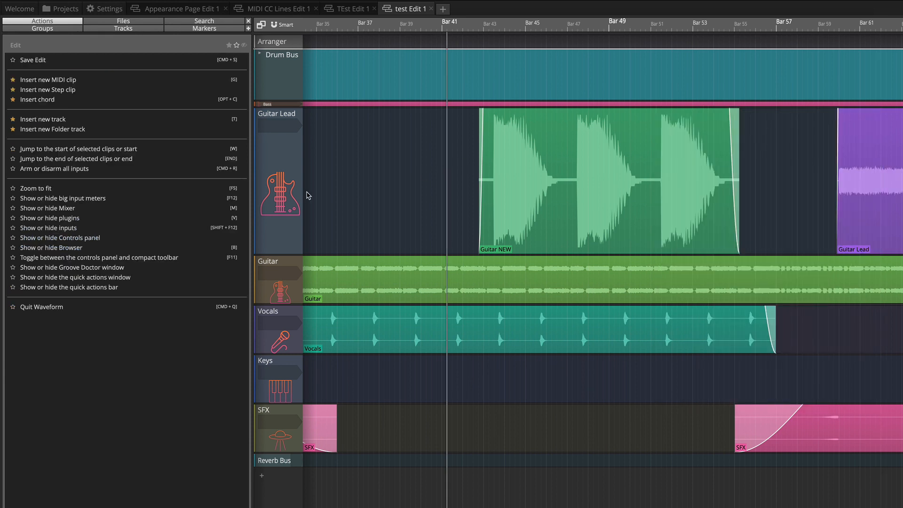
click(282, 171)
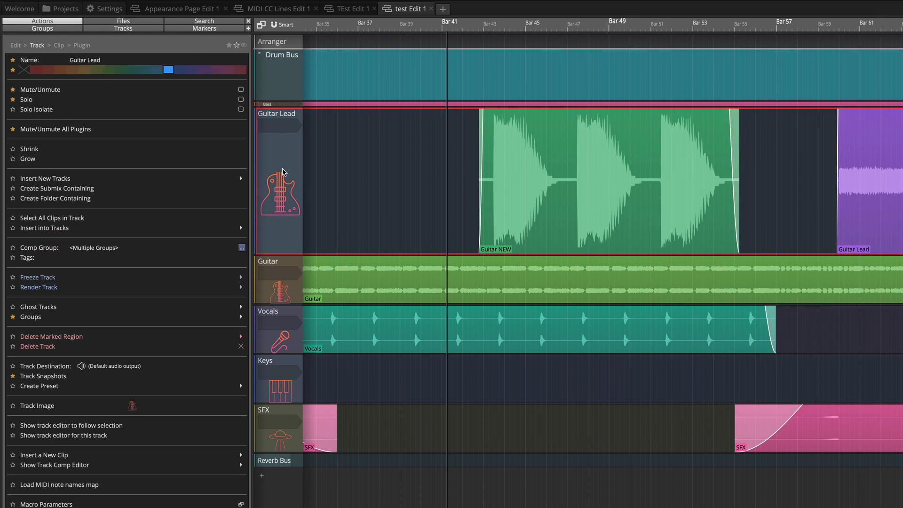
right_click(283, 172)
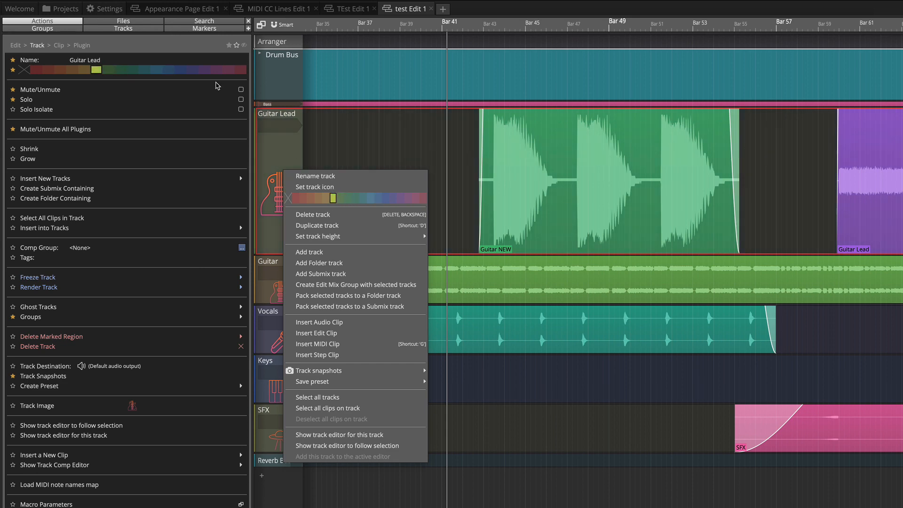
Turn on Link clip colour to track colour again and set the Guitar Lead track's colour back to blue.
click(104, 9)
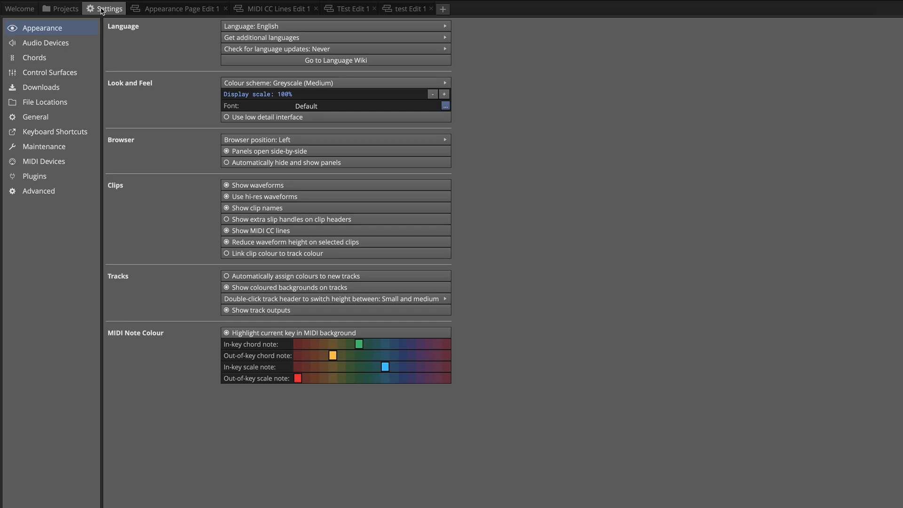
click(237, 253)
click(402, 9)
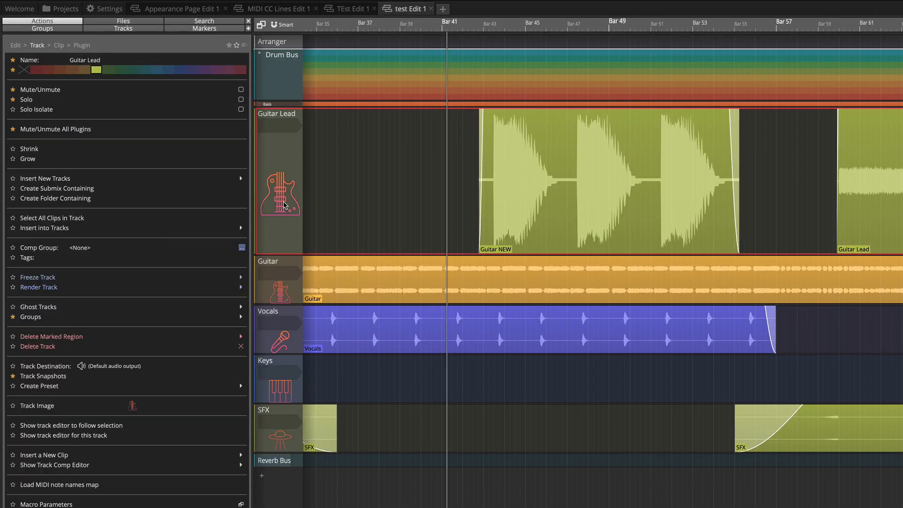
right_click(274, 213)
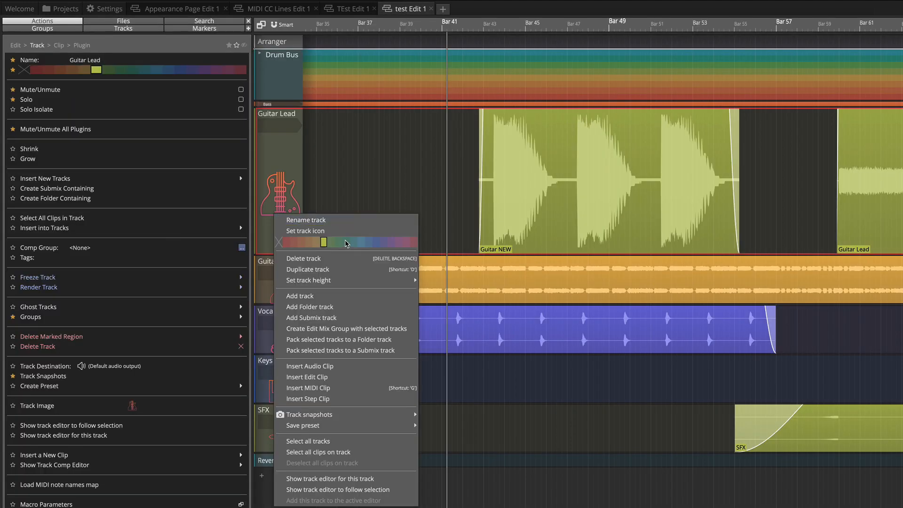
click(370, 242)
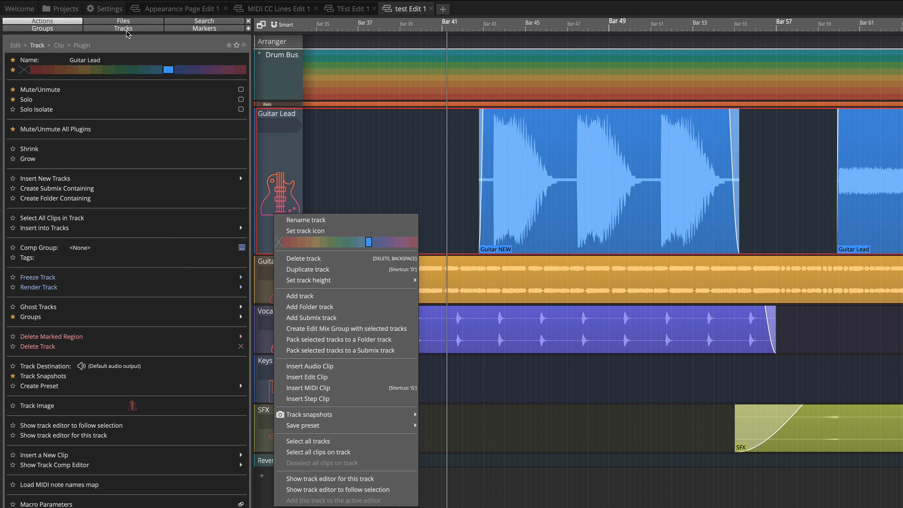
Turn on Automatically assign colours to new tracks, and make the Reverb Bus track taller in test Edit 1.
click(113, 8)
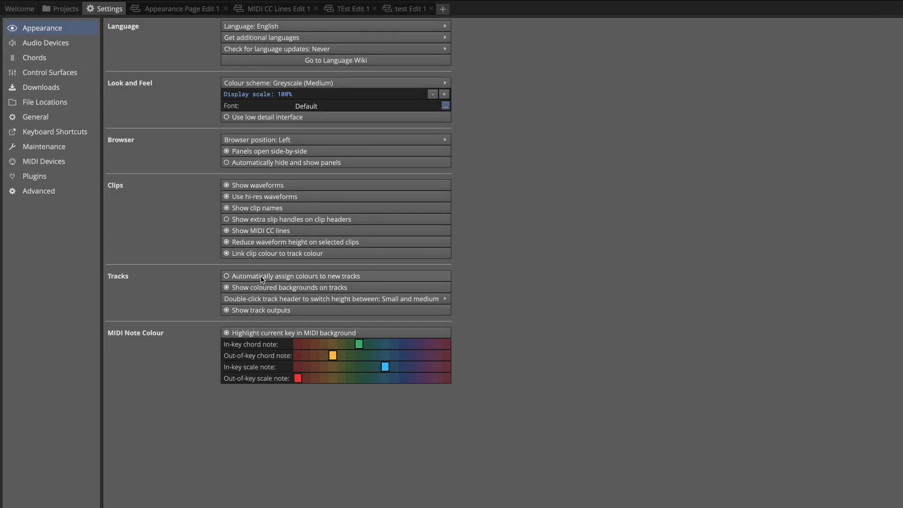
click(413, 8)
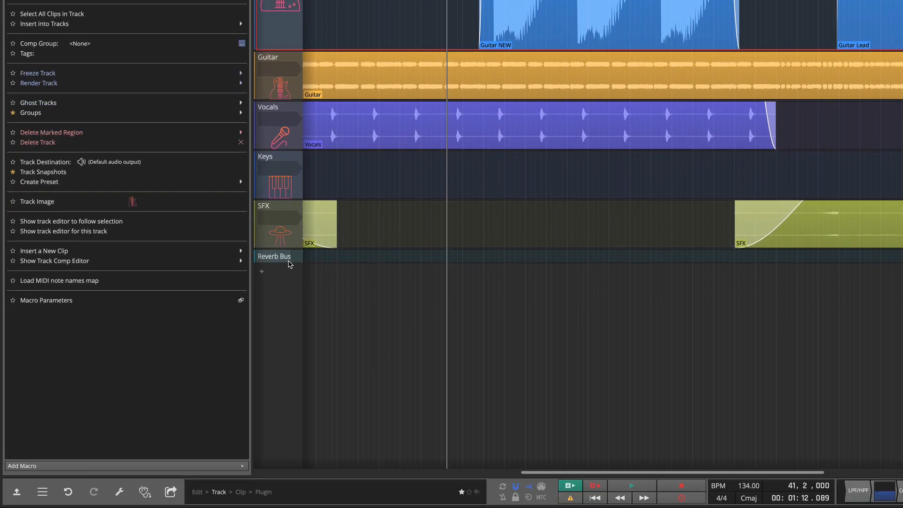
drag(288, 262, 288, 298)
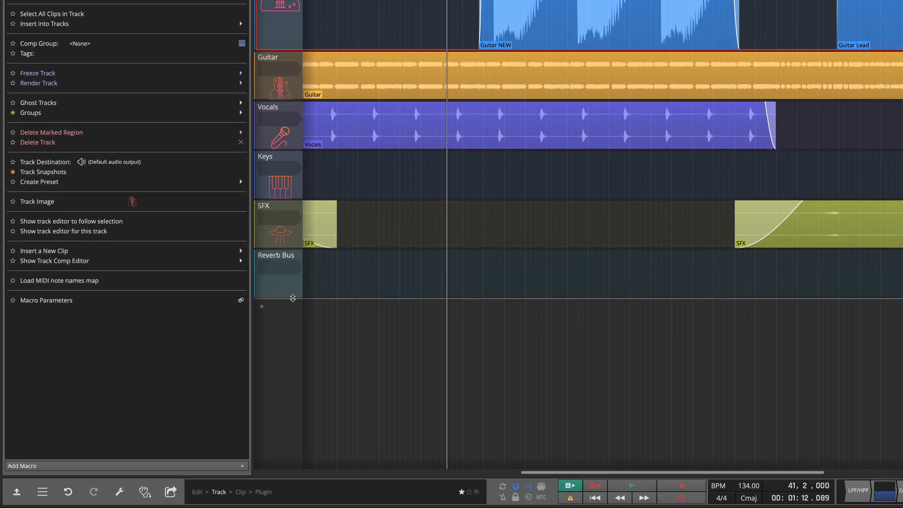
Add four new tracks one after another below the Reverb Bus in test Edit 1.
click(261, 308)
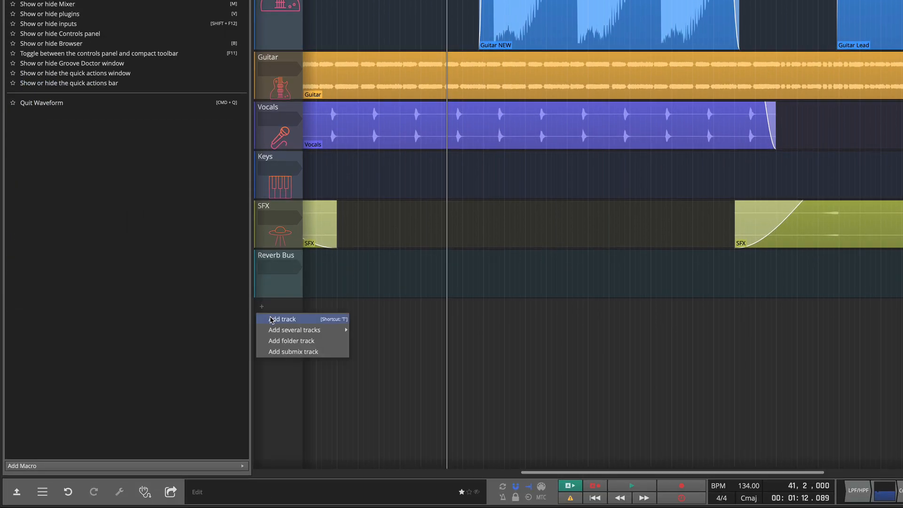
click(272, 318)
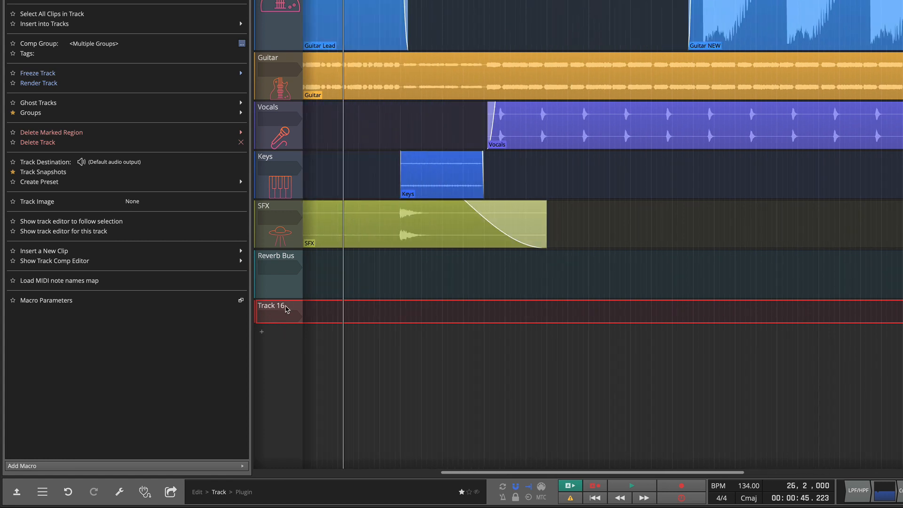
click(262, 333)
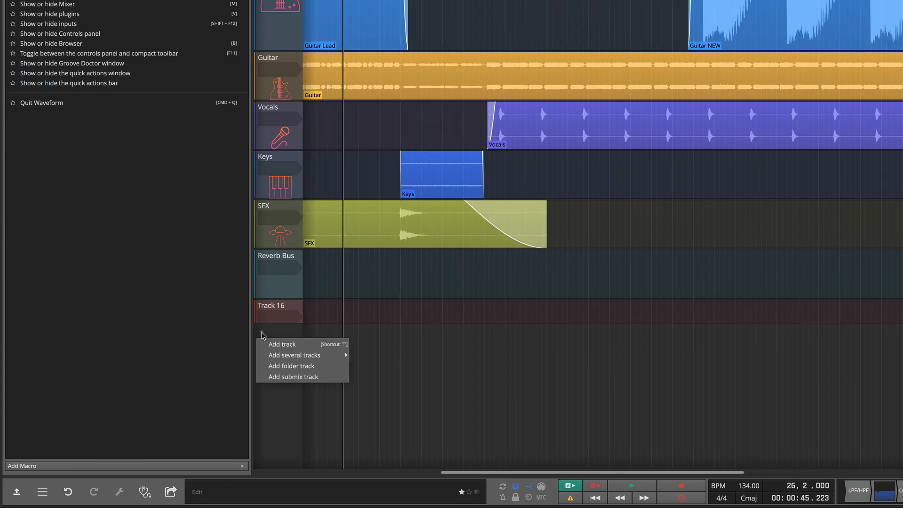
click(282, 344)
click(262, 356)
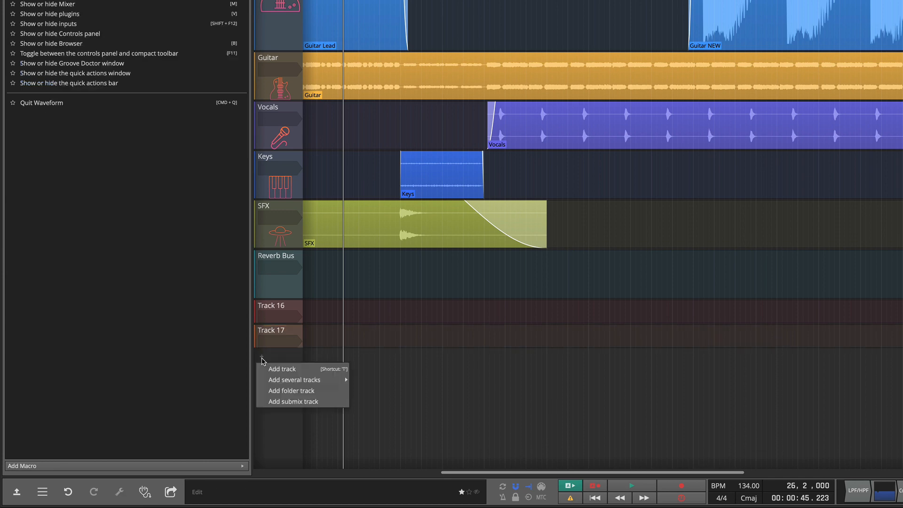
click(279, 369)
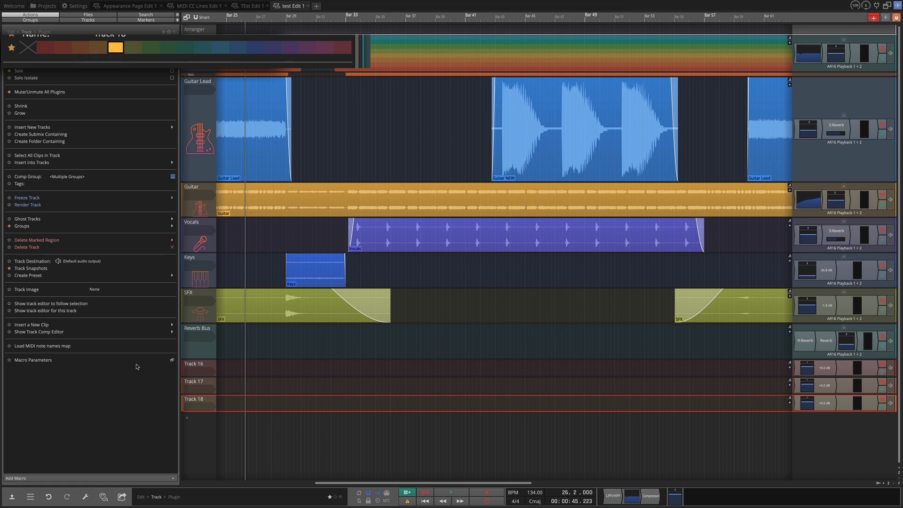
click(187, 418)
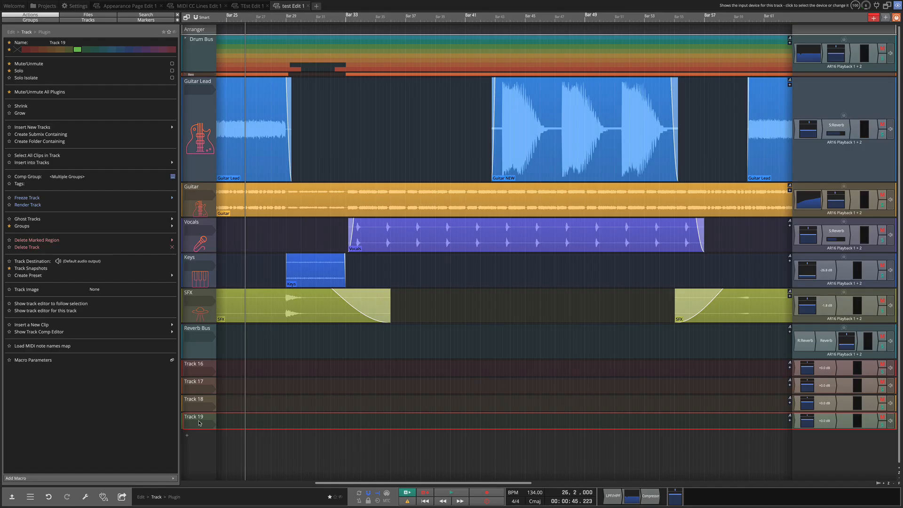
Add another track with its colour cleared, and turn off Automatically assign colours to new tracks in the Appearance settings.
click(186, 435)
click(198, 442)
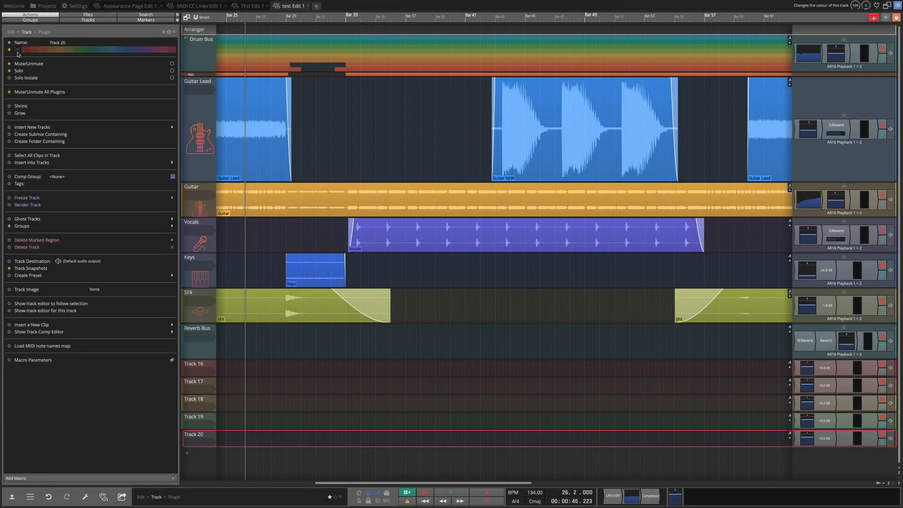
click(75, 6)
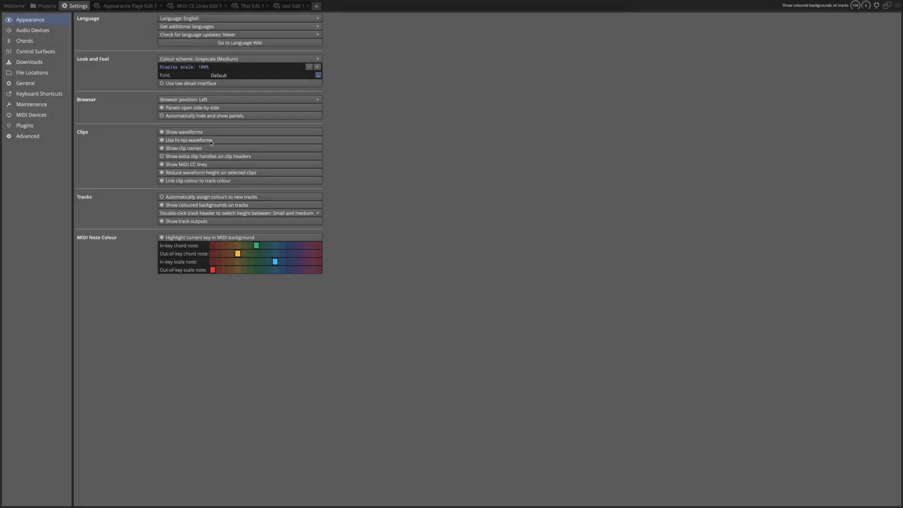
Turn off Show coloured backgrounds on tracks, and reduce the Guitar Lead track's height in test Edit 1.
click(289, 5)
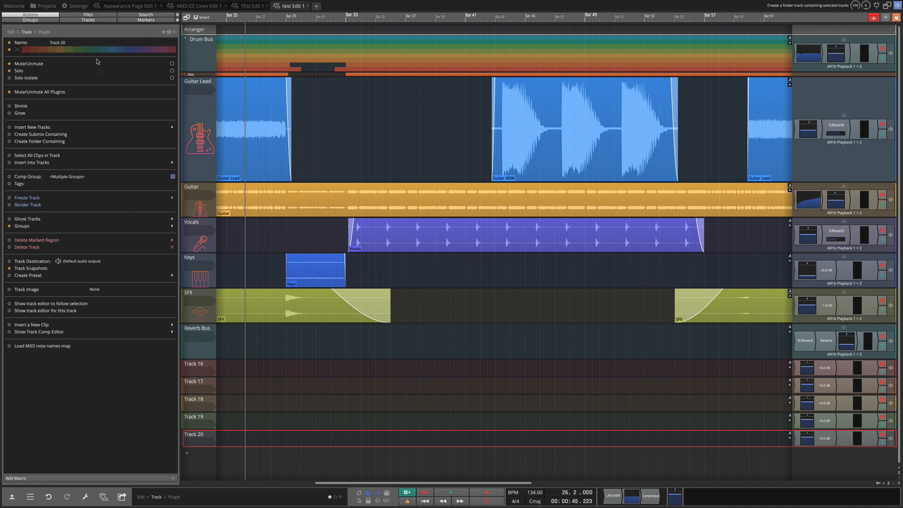
click(76, 6)
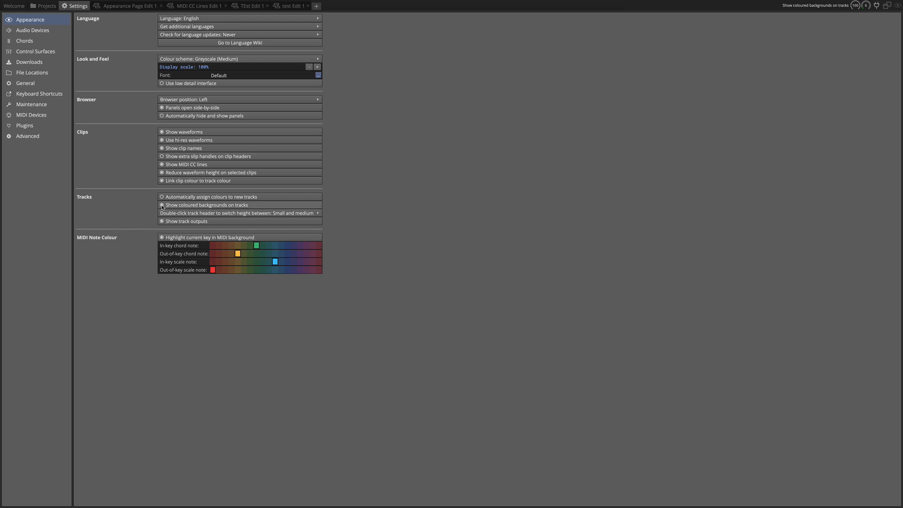
click(289, 6)
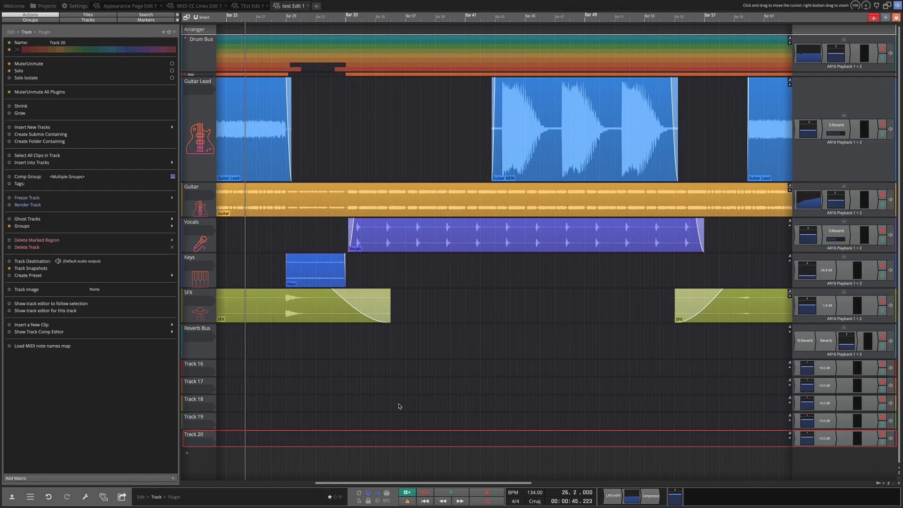
scroll(447, 388, down, 3)
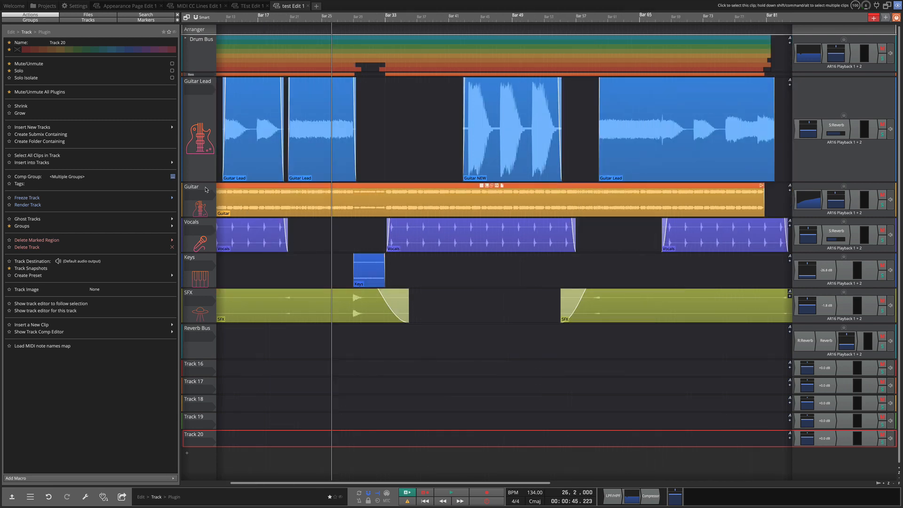
drag(198, 182, 202, 127)
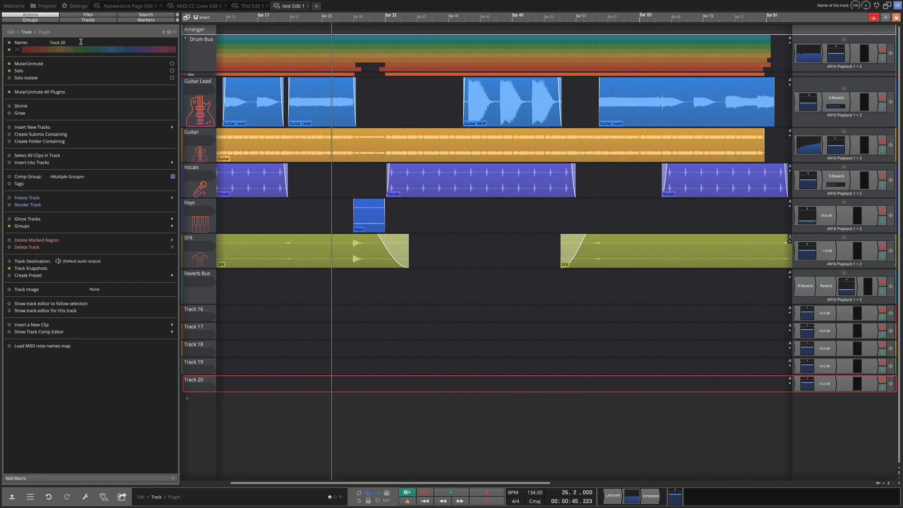
Set double-click track height switching to Small, medium, and large, and try it on the Guitar track in test Edit 1.
click(75, 6)
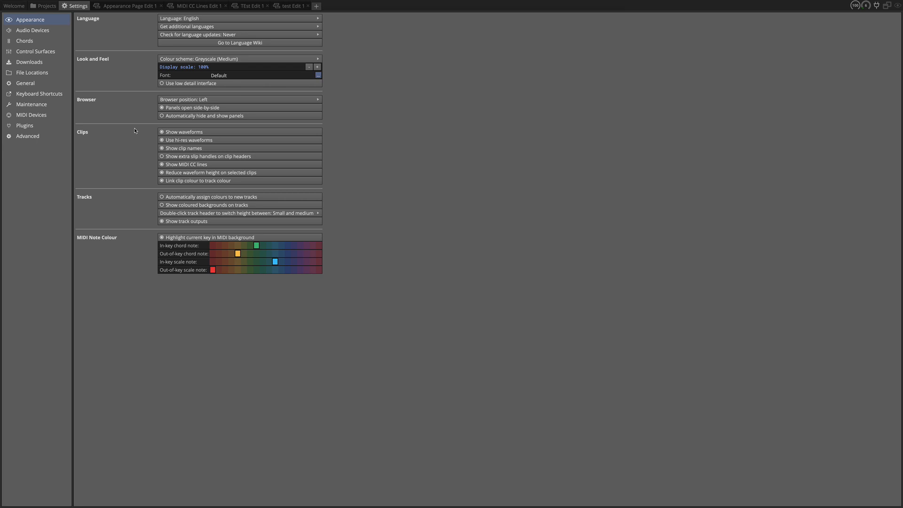
click(183, 215)
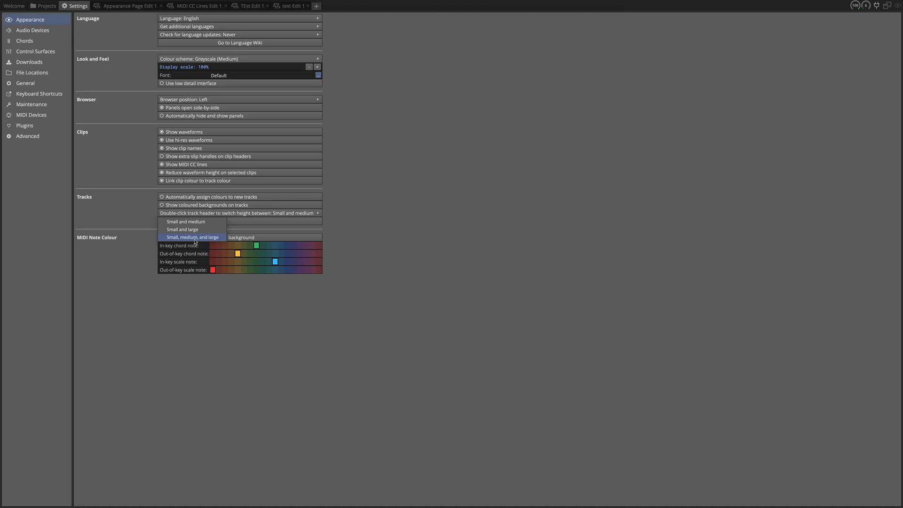
click(195, 238)
click(296, 8)
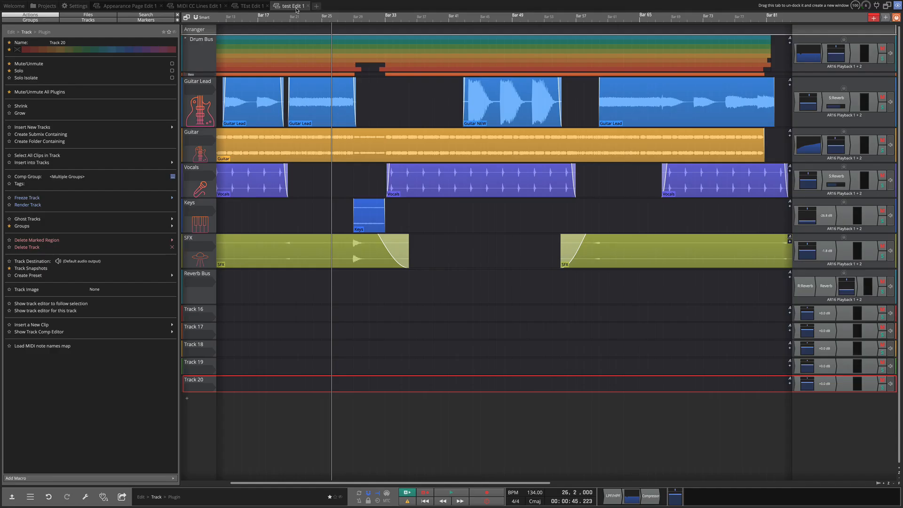
click(345, 132)
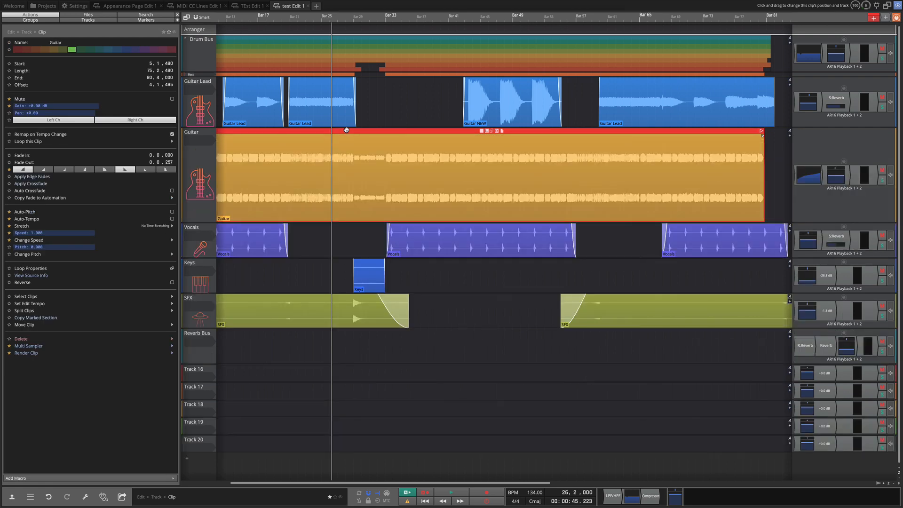
double_click(346, 130)
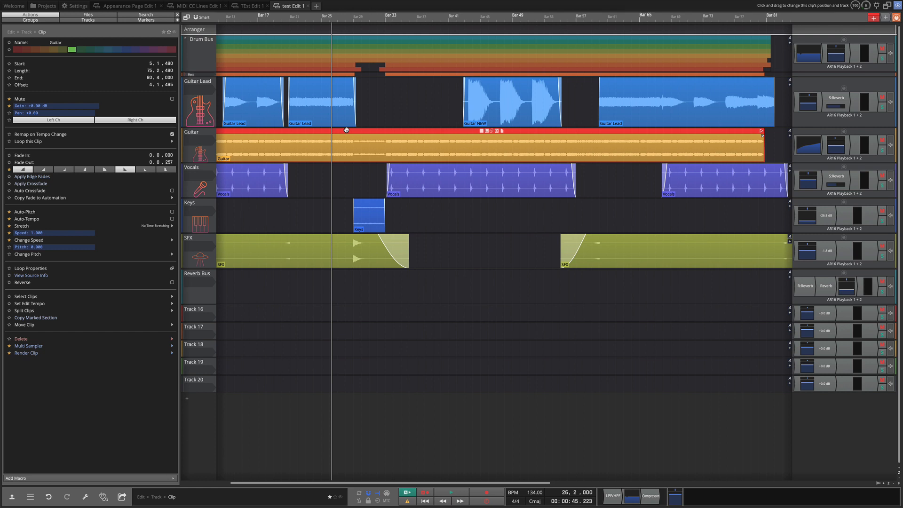
In MIDI CC Lines Edit 1, open the Filter Keys track's bar 21 clip in the MIDI editor and shrink the editor's height.
click(252, 5)
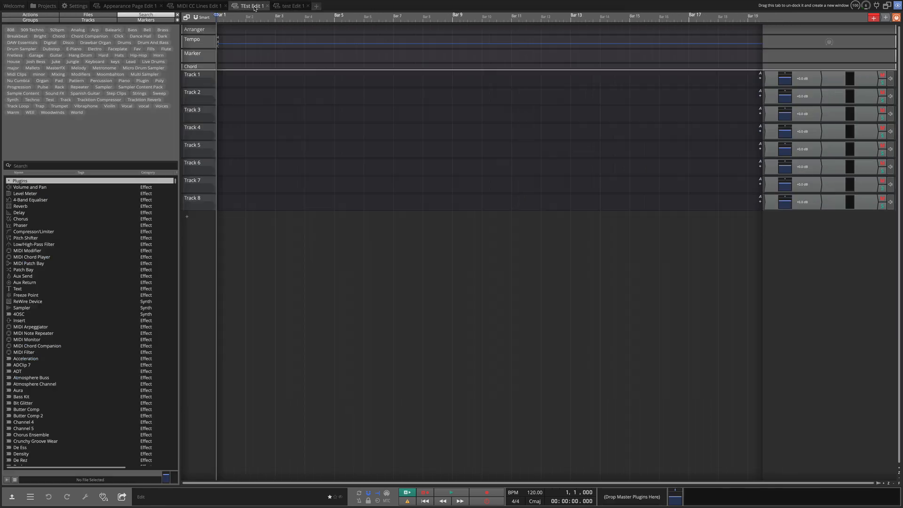
click(197, 6)
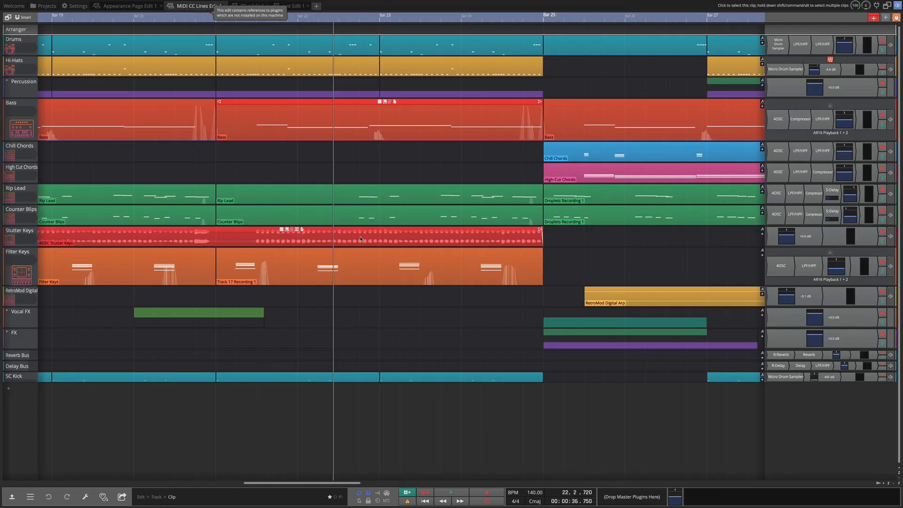
double_click(345, 250)
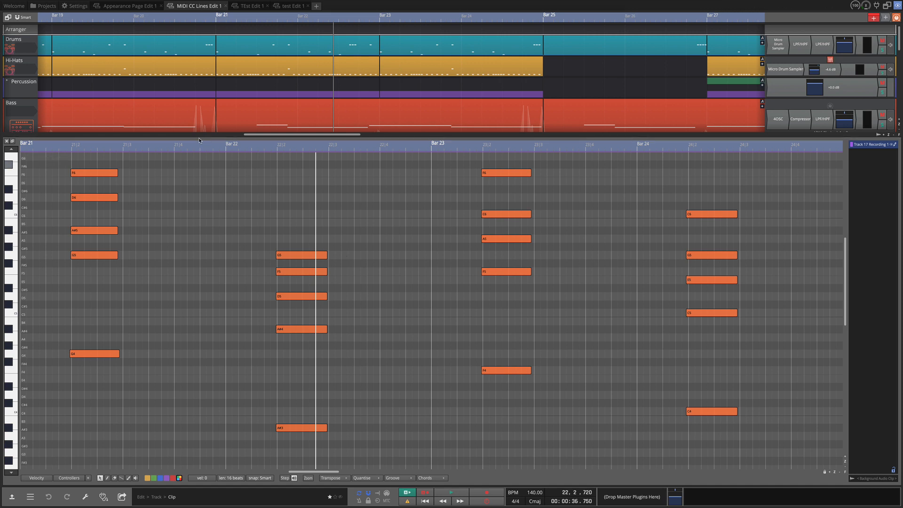
drag(199, 140, 192, 297)
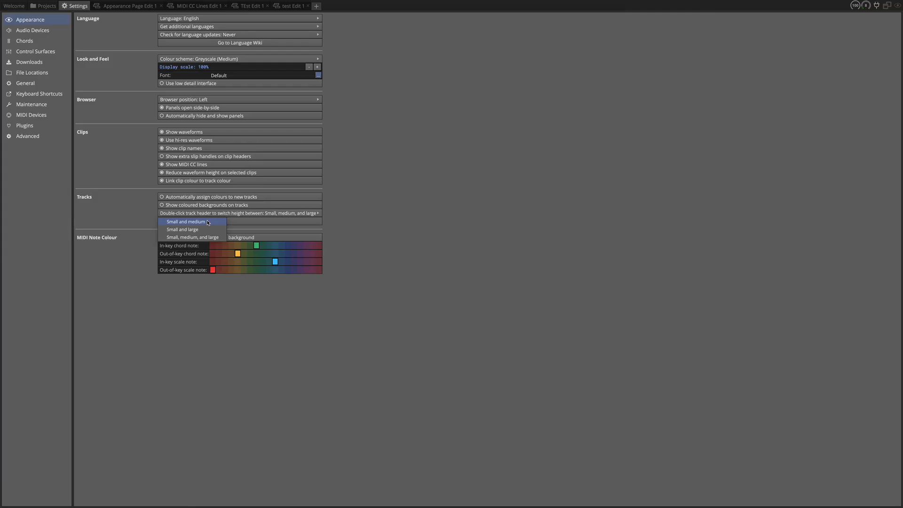
Set the double-click track header height switching option to Small and medium in the Appearance settings.
click(208, 223)
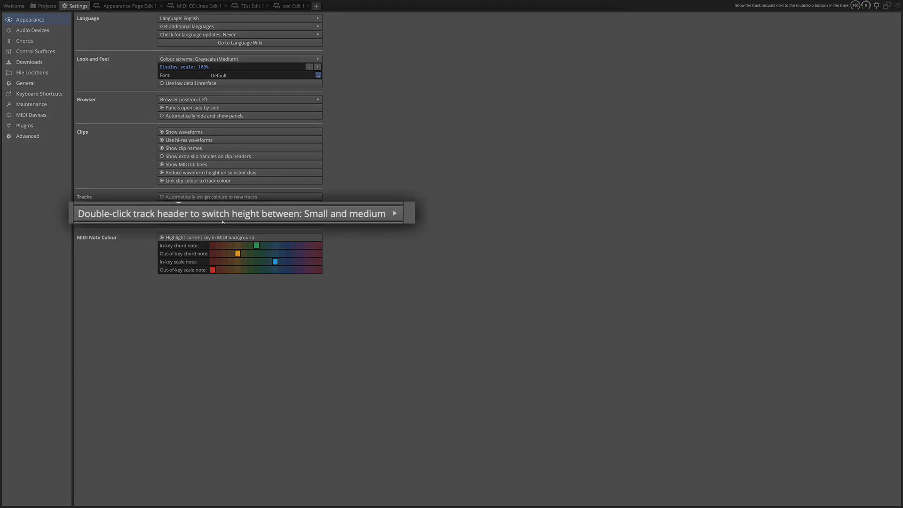
Select the Vocals clip at bar 33 in test Edit 1 and try height switching from its header.
click(291, 6)
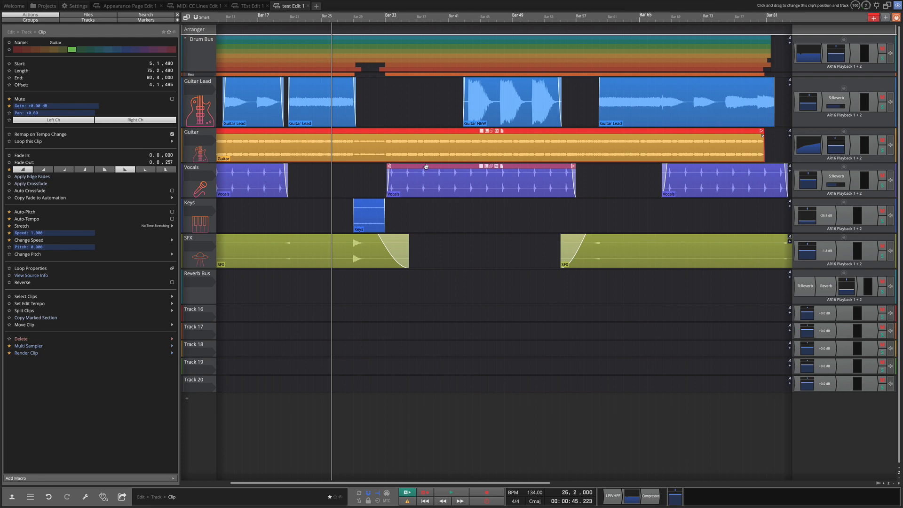
click(425, 170)
double_click(426, 167)
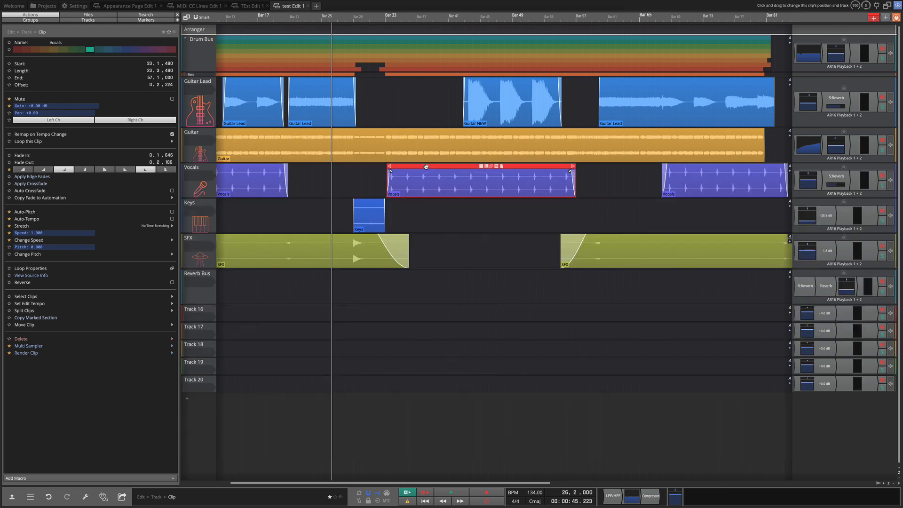
double_click(426, 166)
double_click(426, 167)
Widen the track plugin area in test Edit 1 and view the Guitar Lead track's available output destinations from its speaker control.
click(76, 6)
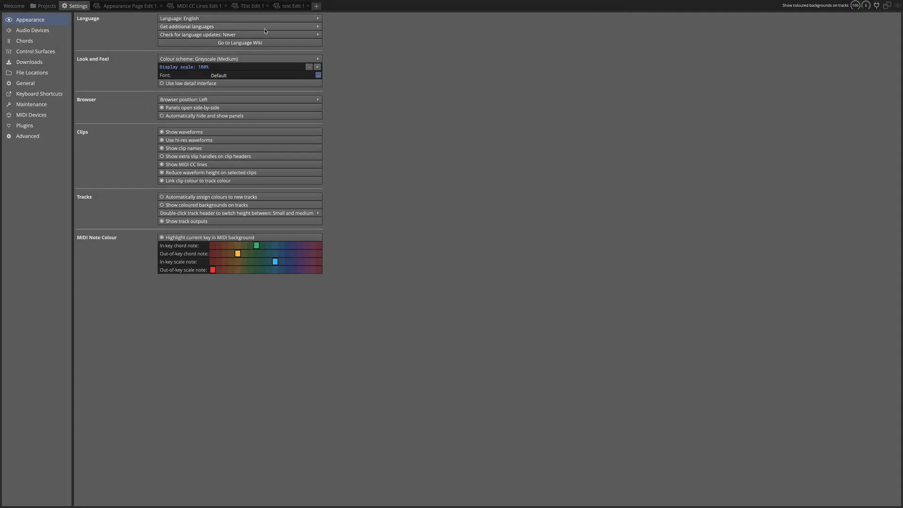
click(290, 6)
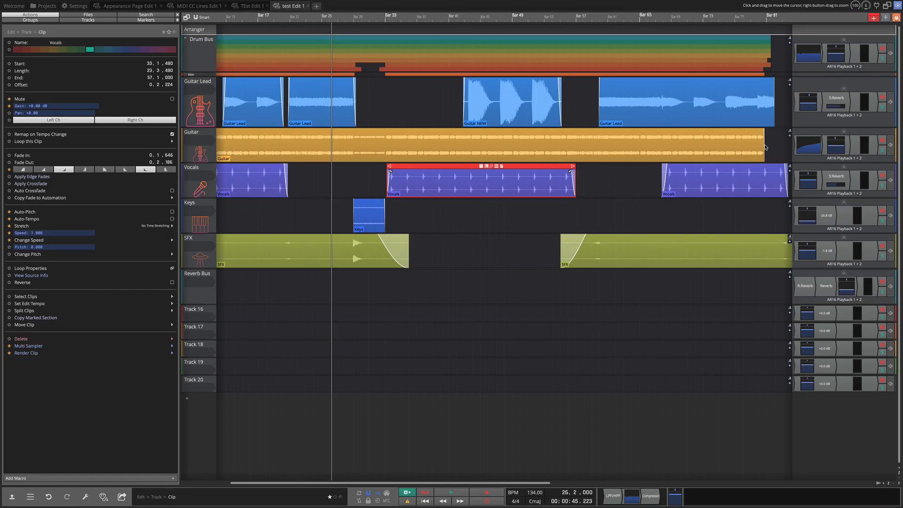
drag(793, 115, 706, 115)
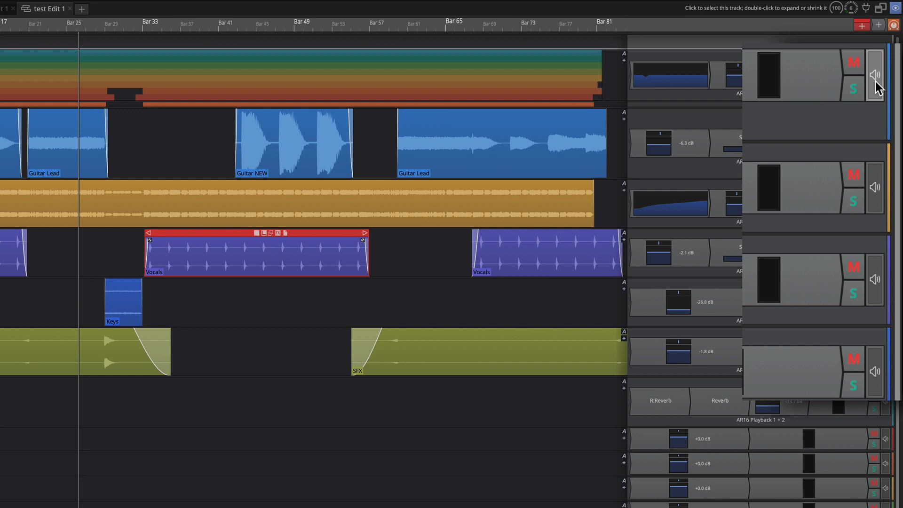
click(876, 80)
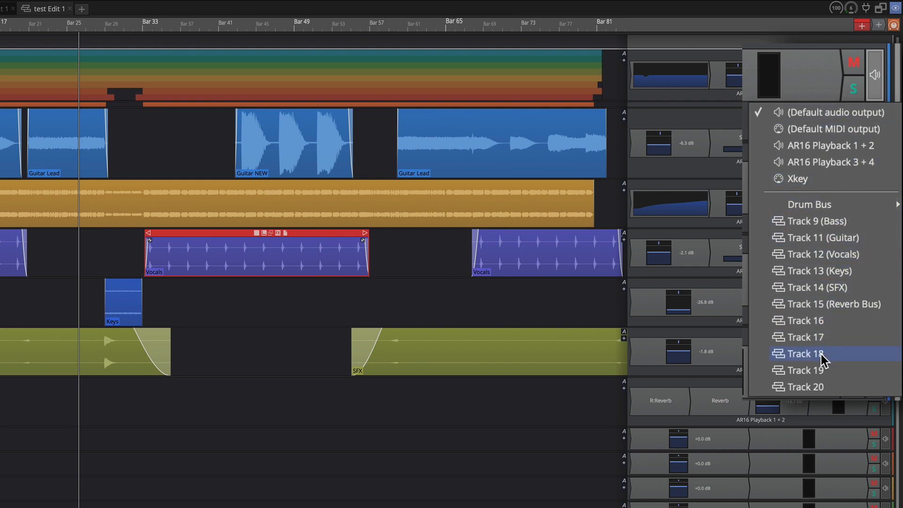
mouse_move(824, 211)
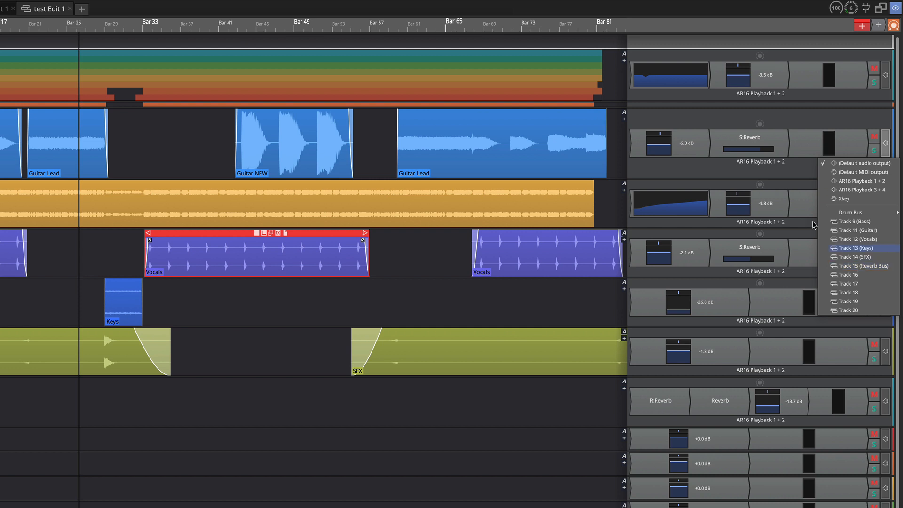
click(426, 276)
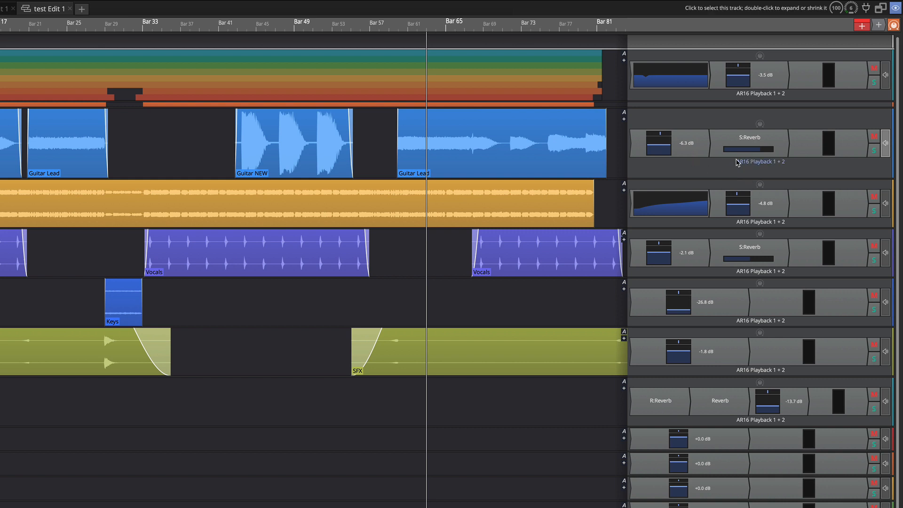
Reduce the Guitar Lead track's height until its output label is hidden, viewing its output destinations before and after.
click(757, 162)
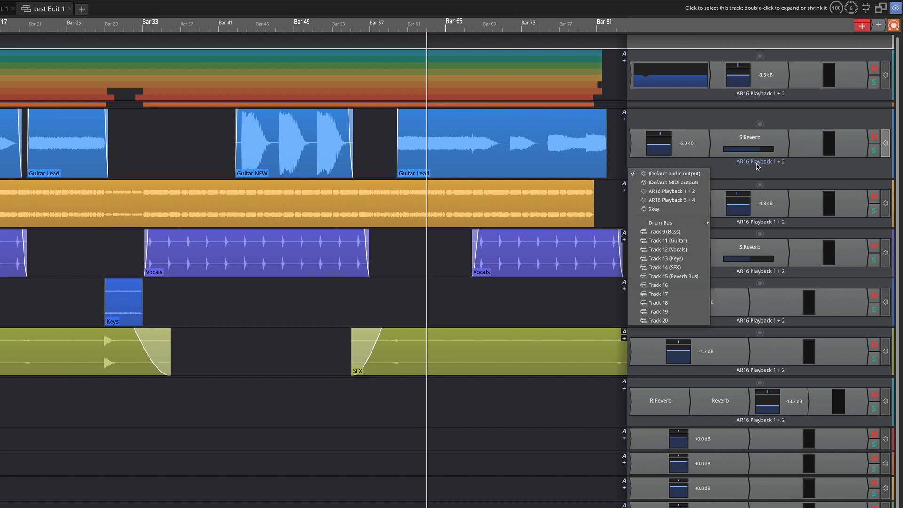
click(723, 169)
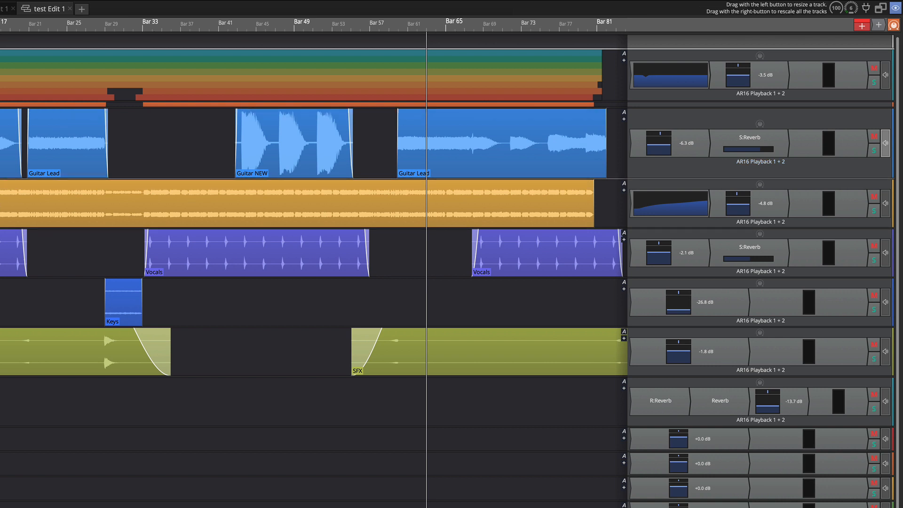
drag(886, 179, 885, 139)
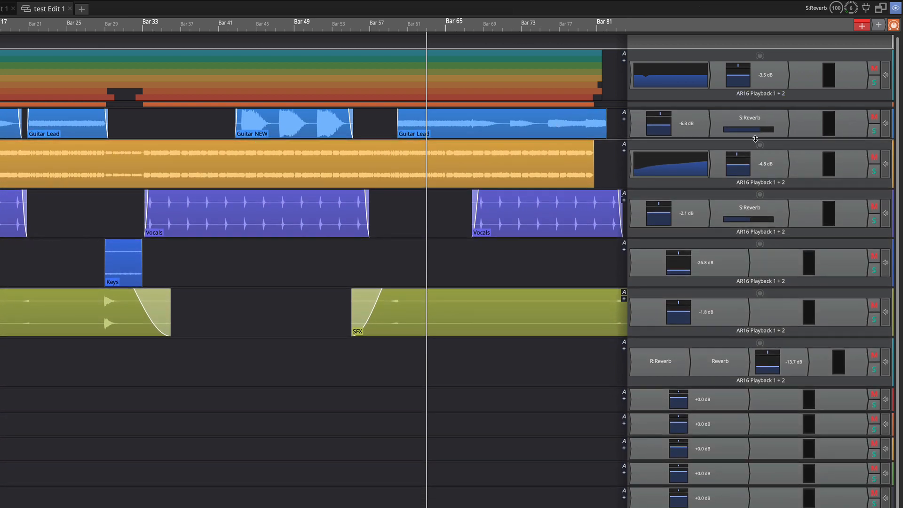
click(886, 126)
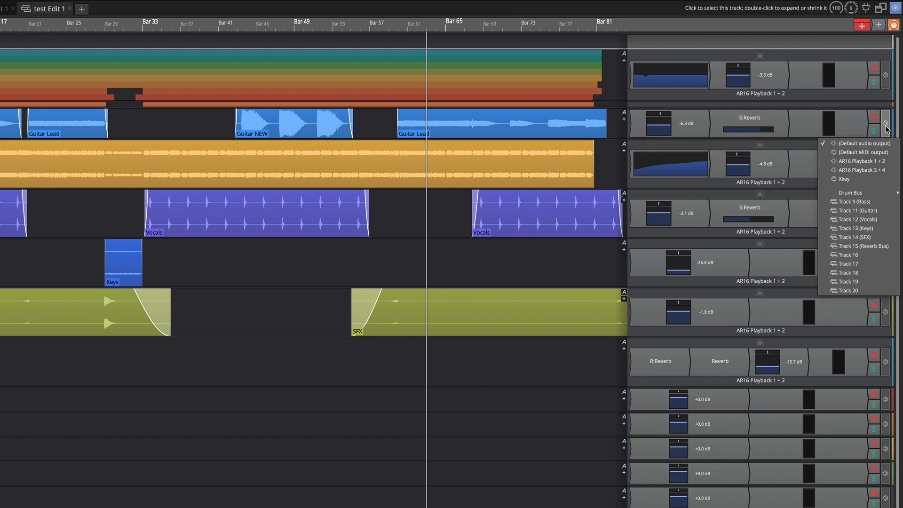
click(886, 128)
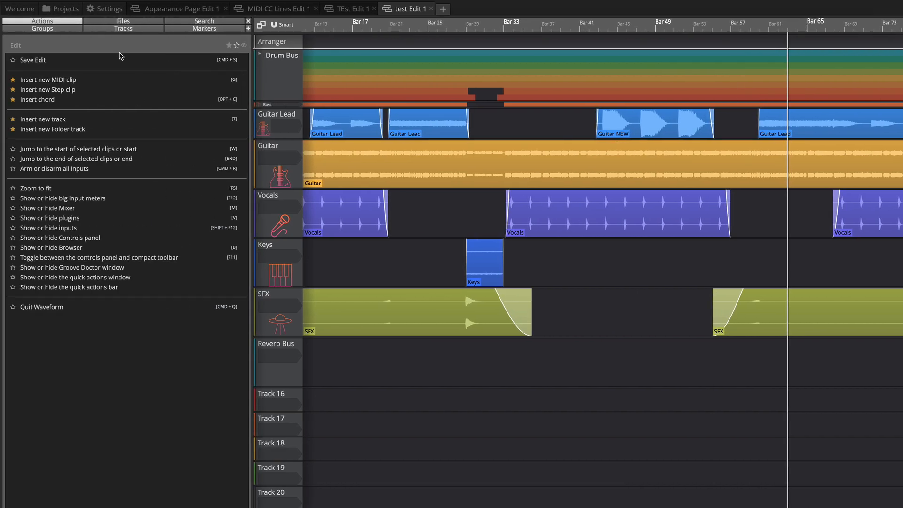
Turn off Show track outputs in the Appearance settings and return to test Edit 1 to check the tracks.
click(116, 12)
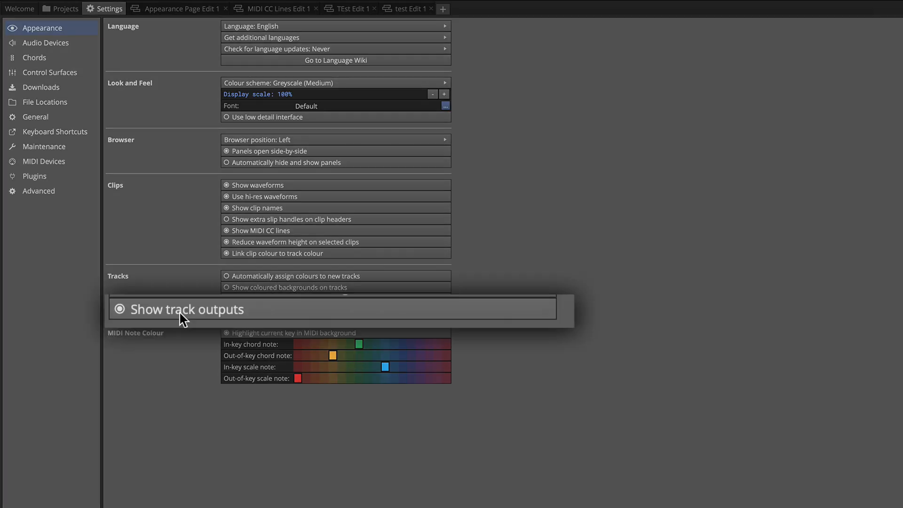
click(183, 314)
click(184, 315)
click(183, 314)
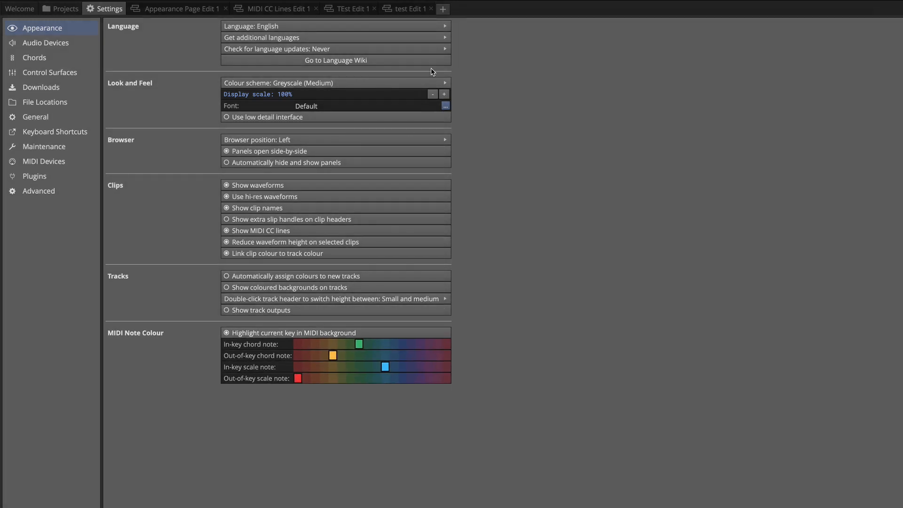
click(416, 10)
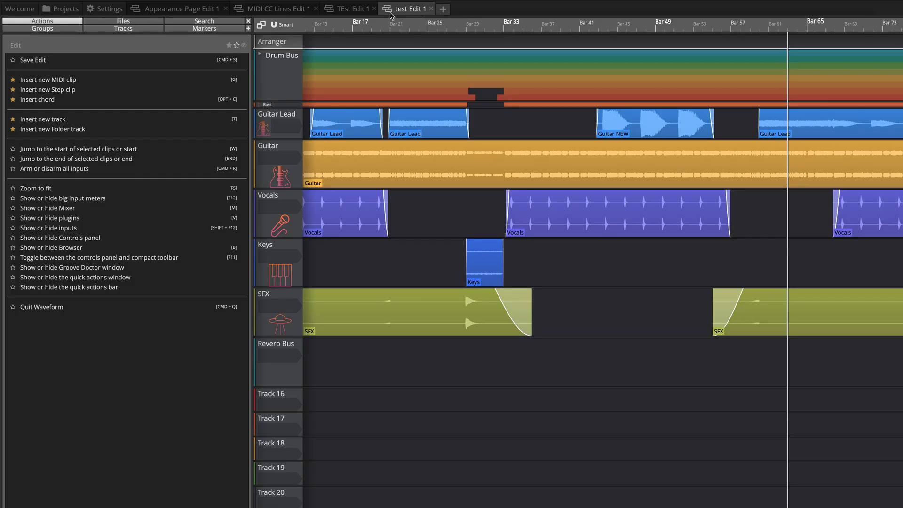
Open the Sampler Piano clip of TEst Edit 1 in the MIDI editor and delete its notes starting at bar 7.
click(360, 10)
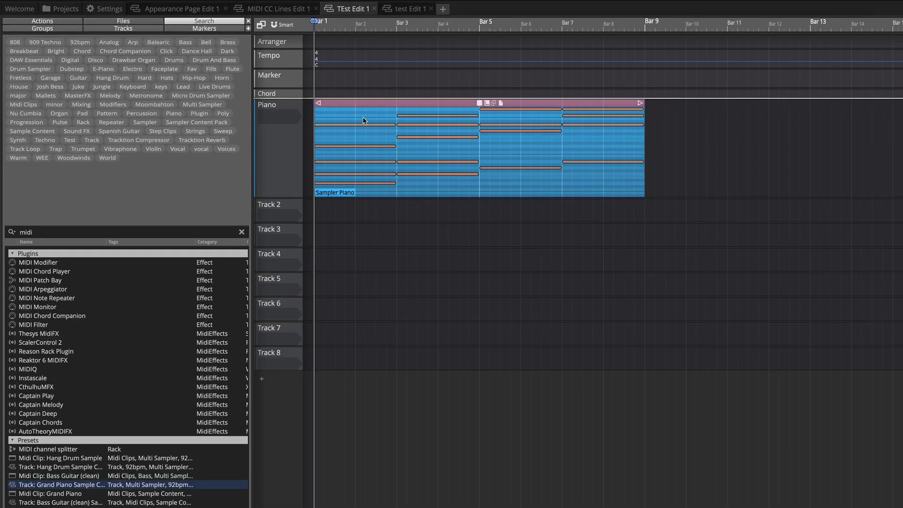
double_click(362, 117)
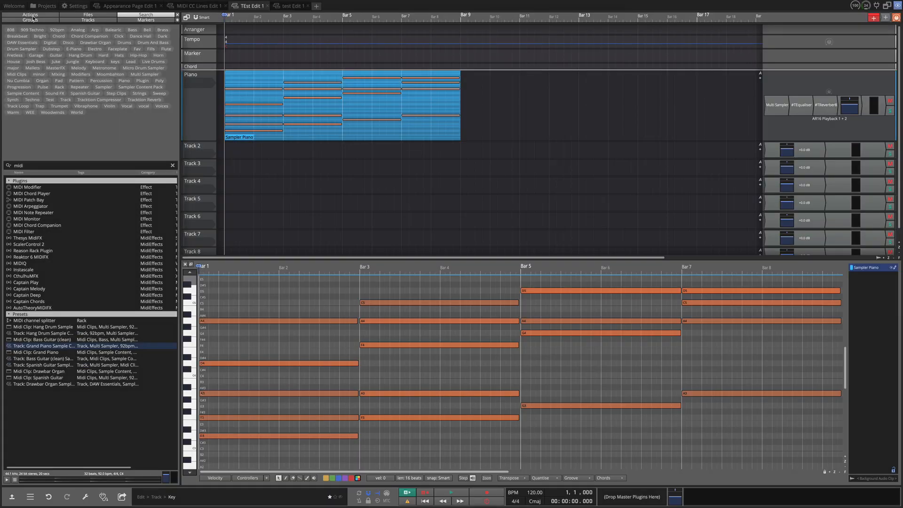
click(32, 15)
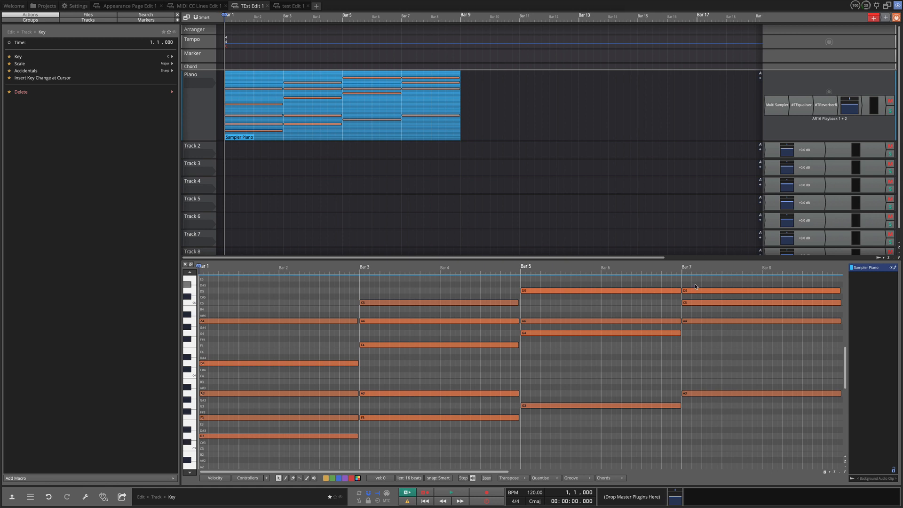
drag(695, 284, 729, 405)
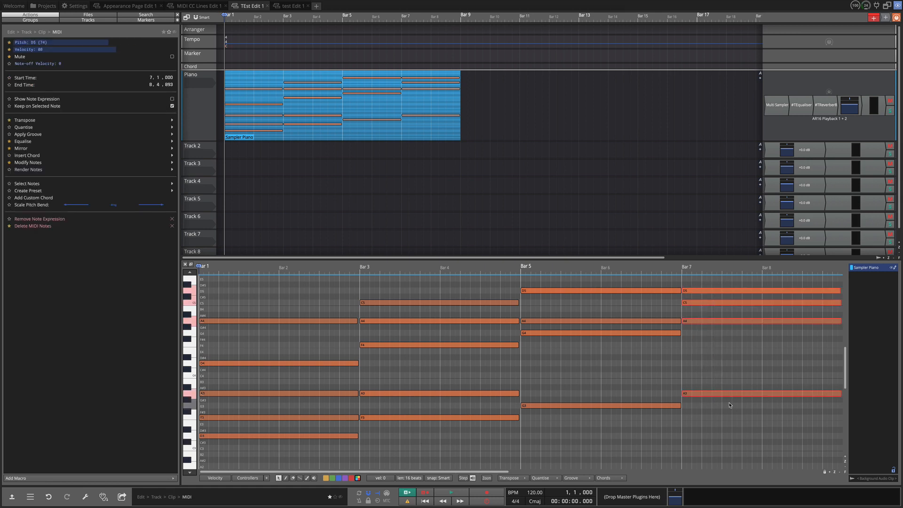
key(Delete)
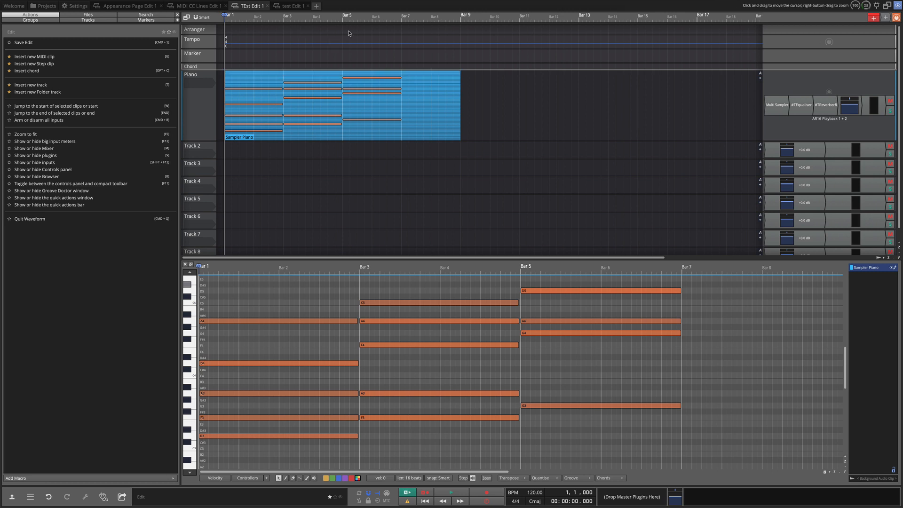
Insert a key change at bar 5 of TEst Edit 1 and set its key to Eb.
right_click(342, 17)
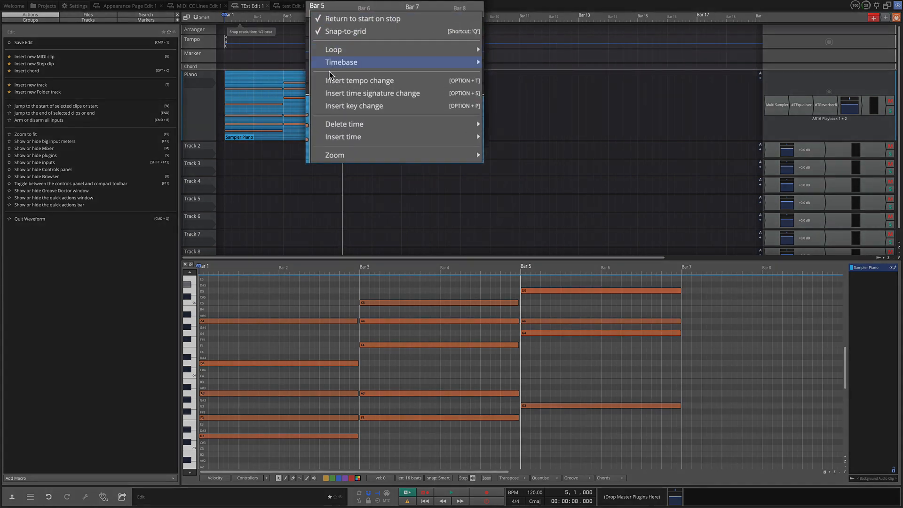
click(340, 106)
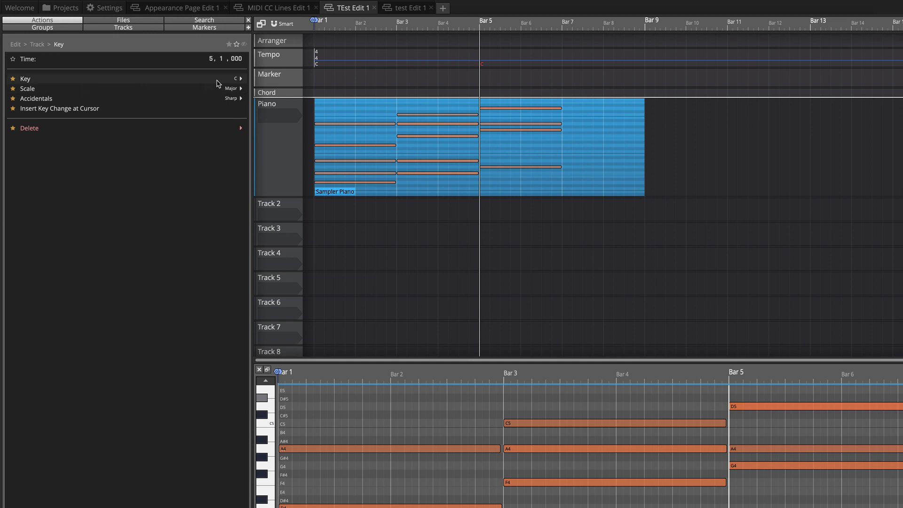
click(237, 79)
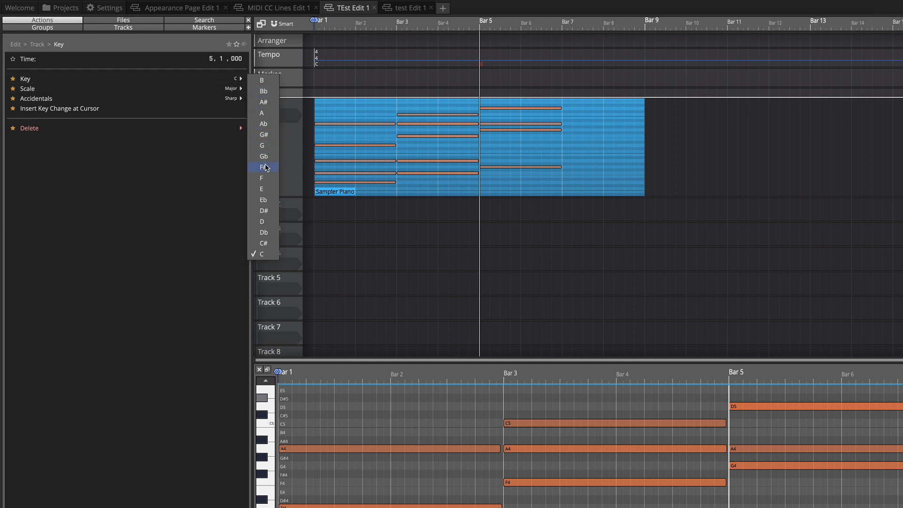
click(263, 200)
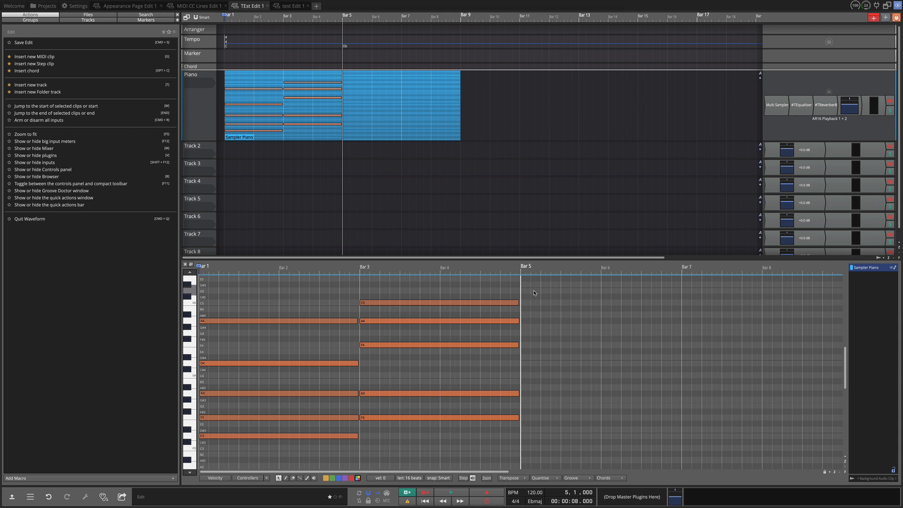
Duplicate the piano notes of bars 1 to 4 into bars 5 to 8 and transpose the copies up three semitones, D3 to F3.
click(535, 293)
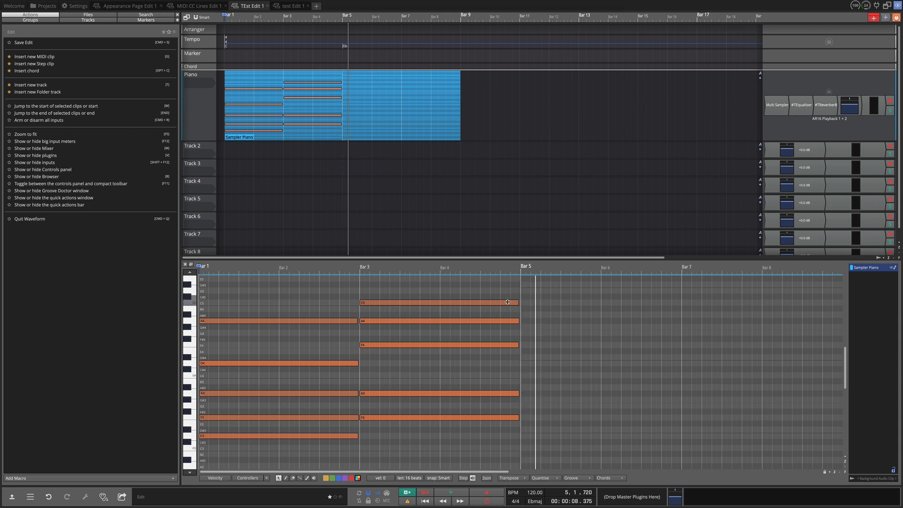
drag(306, 297, 408, 435)
key(d)
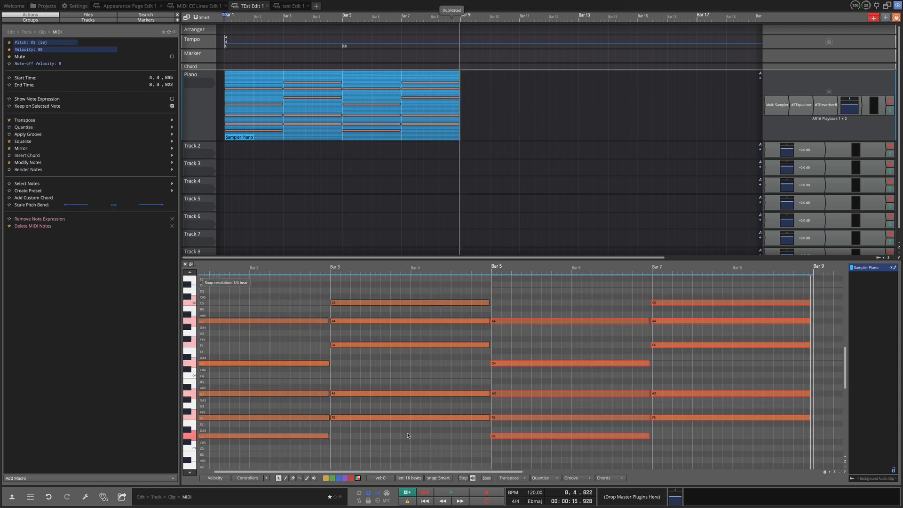
drag(523, 436, 524, 418)
click(555, 310)
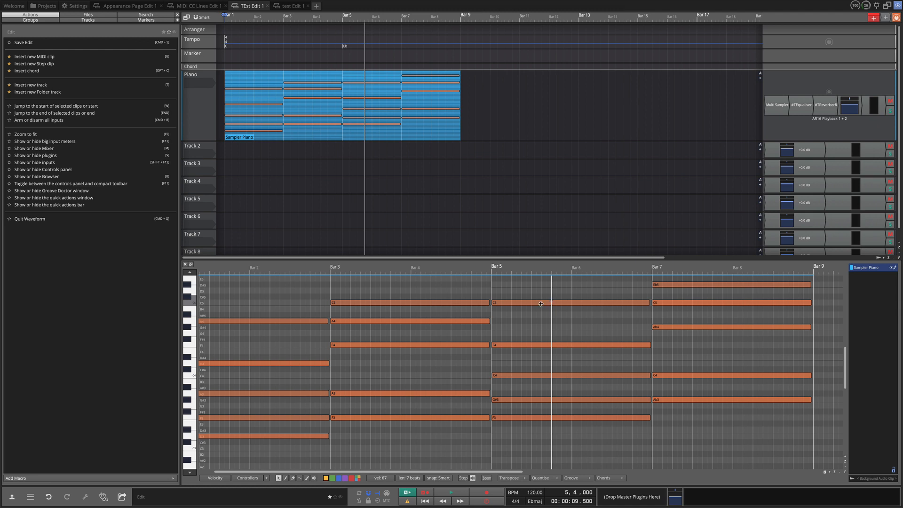
click(540, 303)
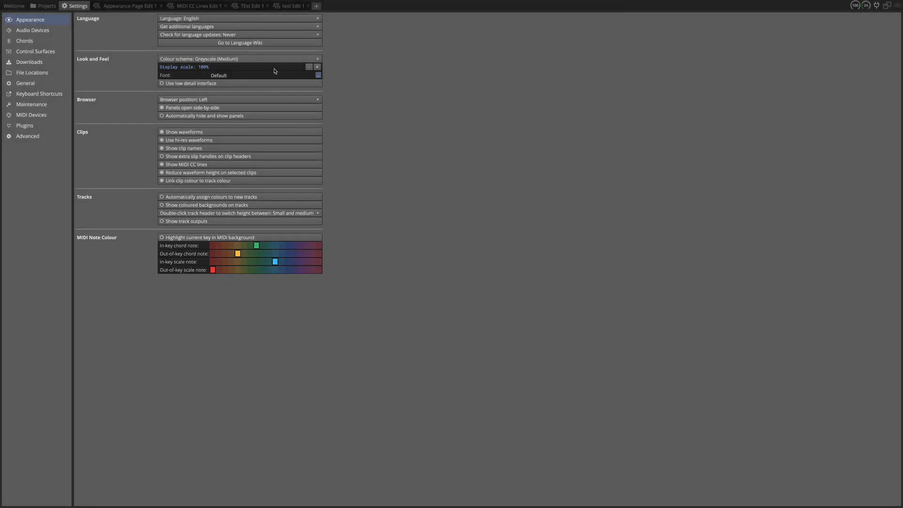
Apply the multicolour note colour to all Sampler Piano notes in TEst Edit 1 and nudge them slightly by the bar 5 G#3 note.
click(251, 6)
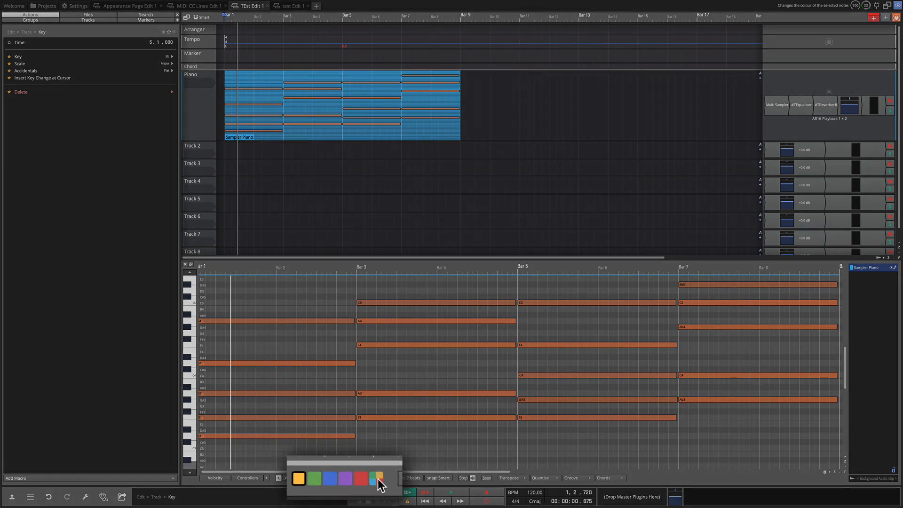
click(308, 321)
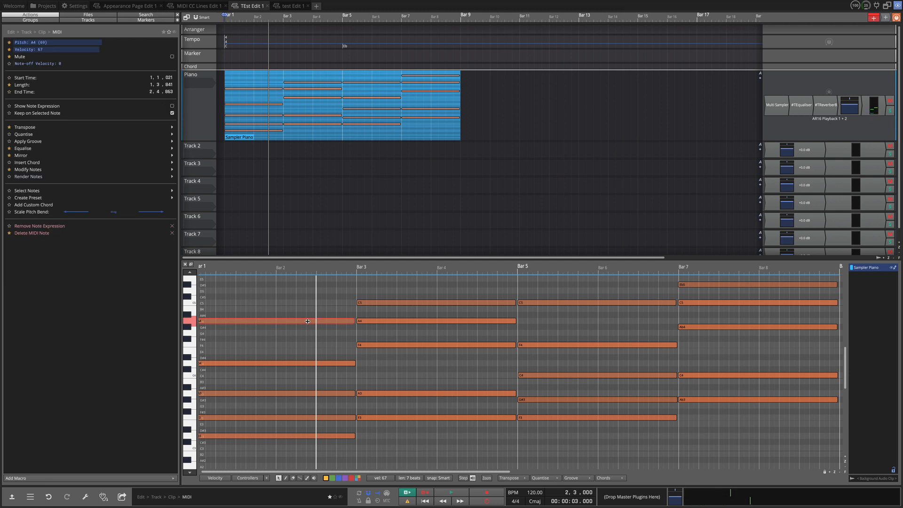
key(ctrl+a)
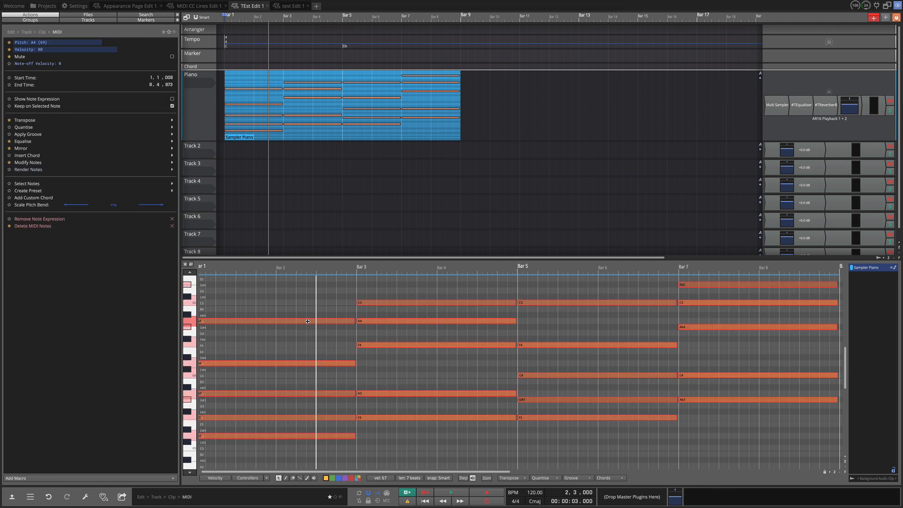
right_click(450, 303)
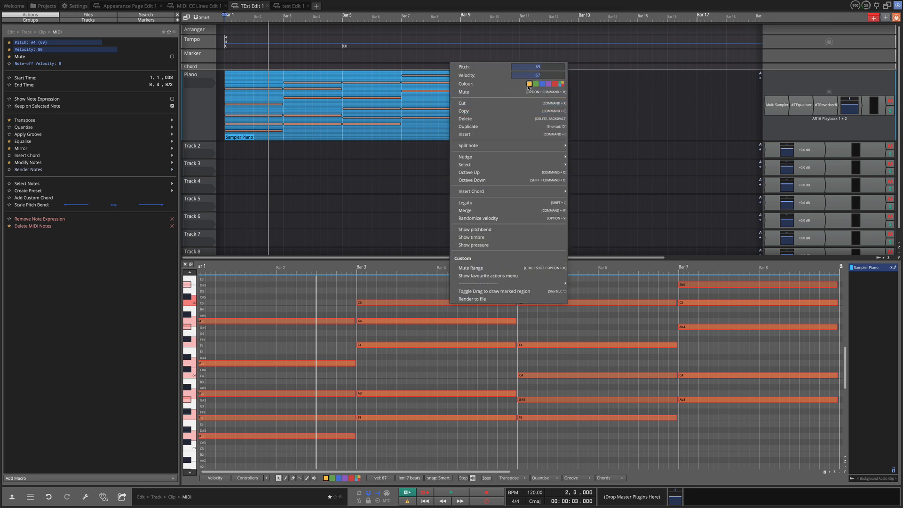
click(561, 84)
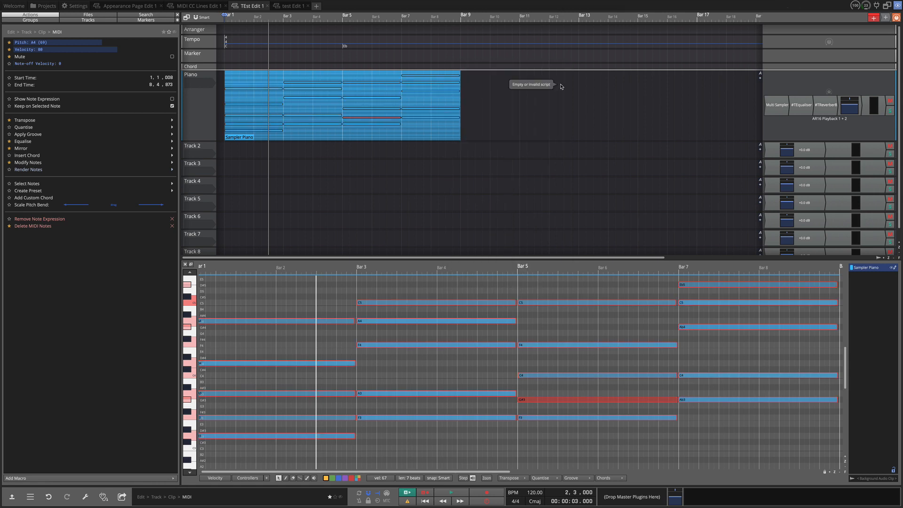
click(575, 397)
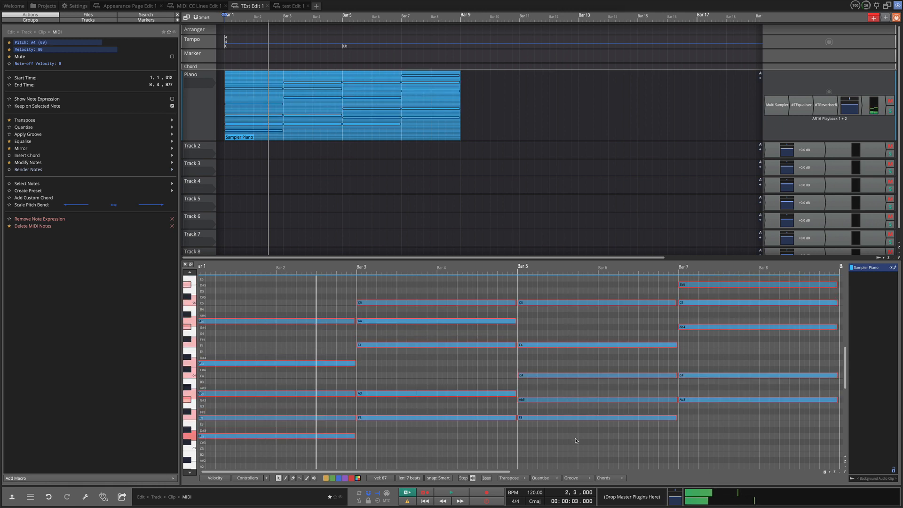
Select the bar 5 Ab3 note in the Sampler Piano clip, and set the key at bar 1 to A#.
key(Escape)
drag(575, 399, 575, 399)
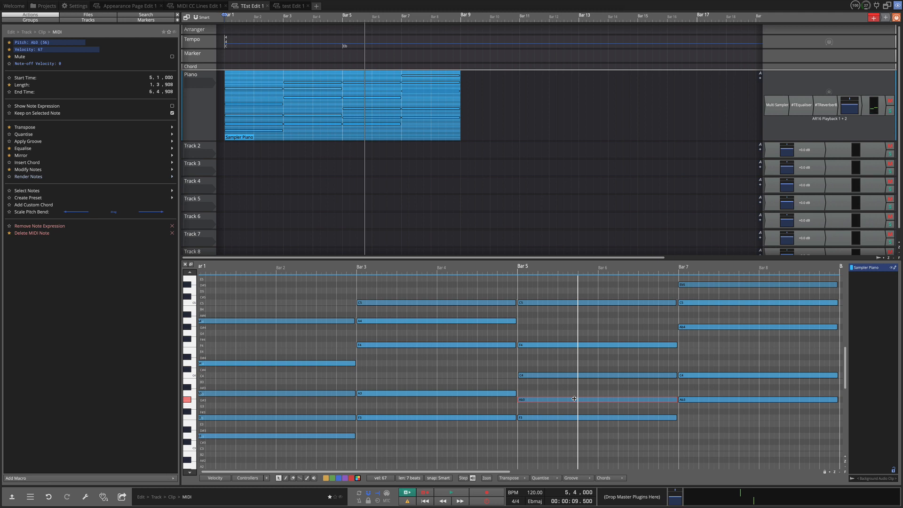
click(225, 47)
click(173, 57)
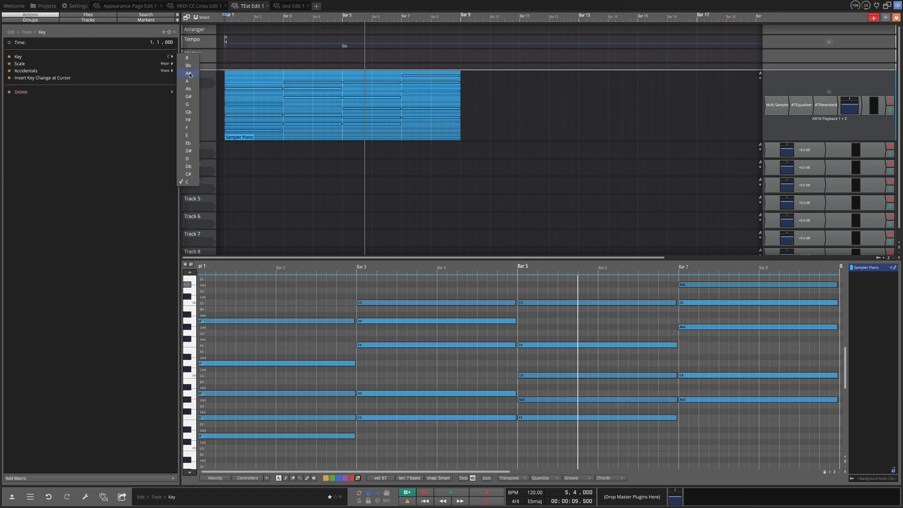
click(189, 74)
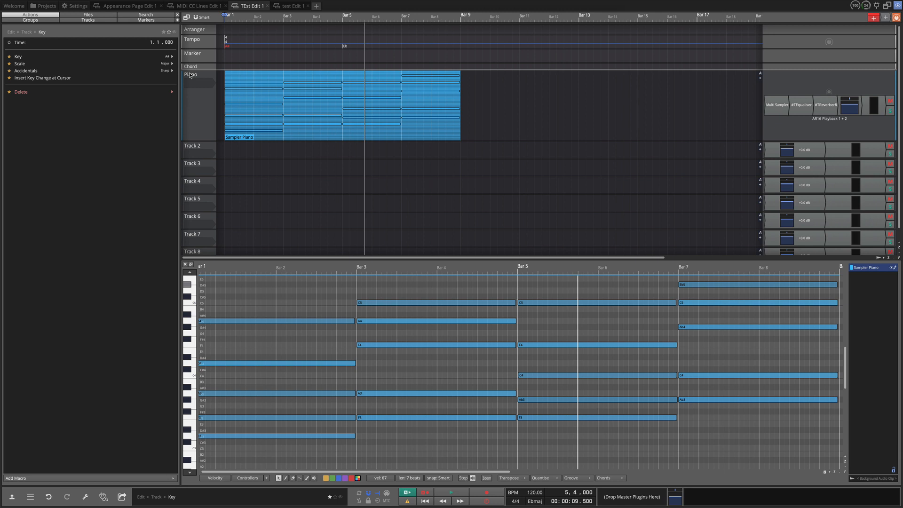
Raise the bar 1 D4 piano note to E4 and shift the three low notes down to A#2, D3 and F3.
drag(252, 363, 252, 351)
mouse_move(239, 436)
mouse_down()
mouse_move(239, 459)
mouse_move(254, 425)
mouse_move(249, 453)
mouse_move(249, 437)
mouse_up()
drag(251, 393, 252, 417)
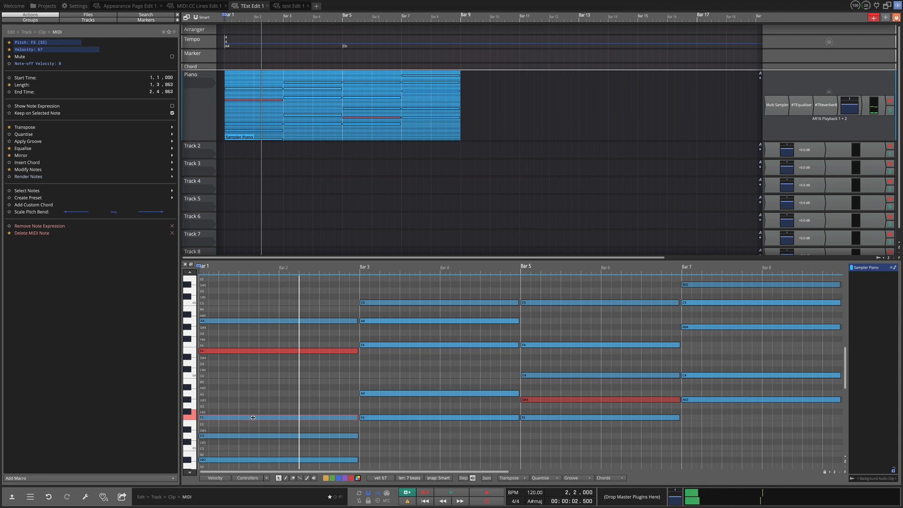
Move the bar 1 E4 note back to D4, lower bar 3's F4 to E4, and raise the upper bar 5 notes to Bb4 and D5.
drag(292, 351, 291, 363)
click(291, 363)
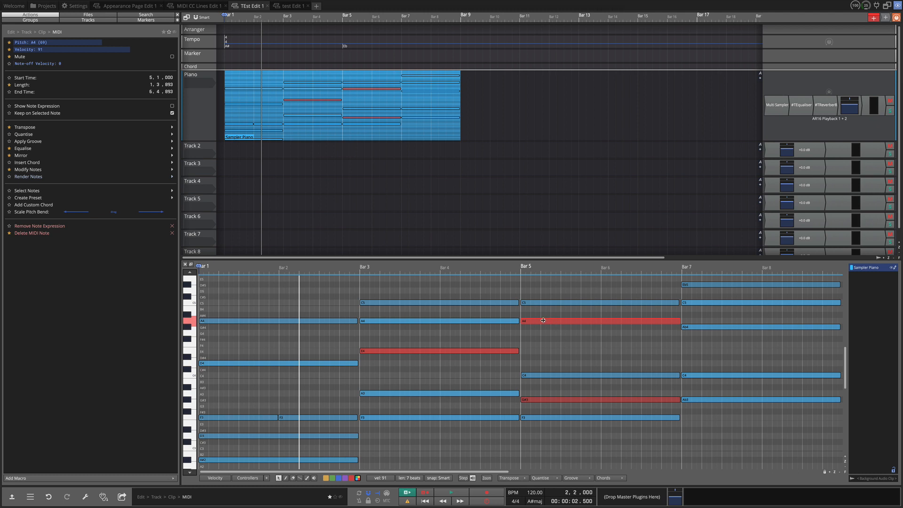
drag(543, 321, 538, 290)
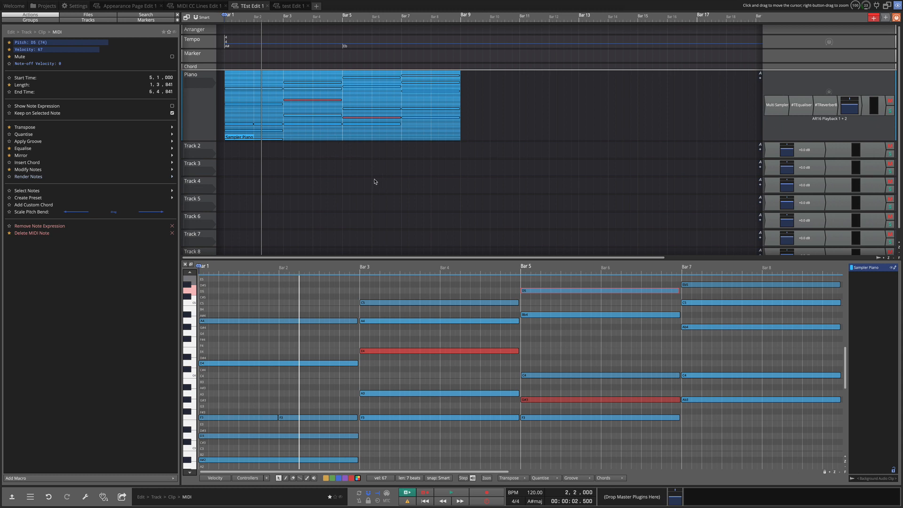
Return to the Appearance settings to review the MIDI note colours.
click(68, 7)
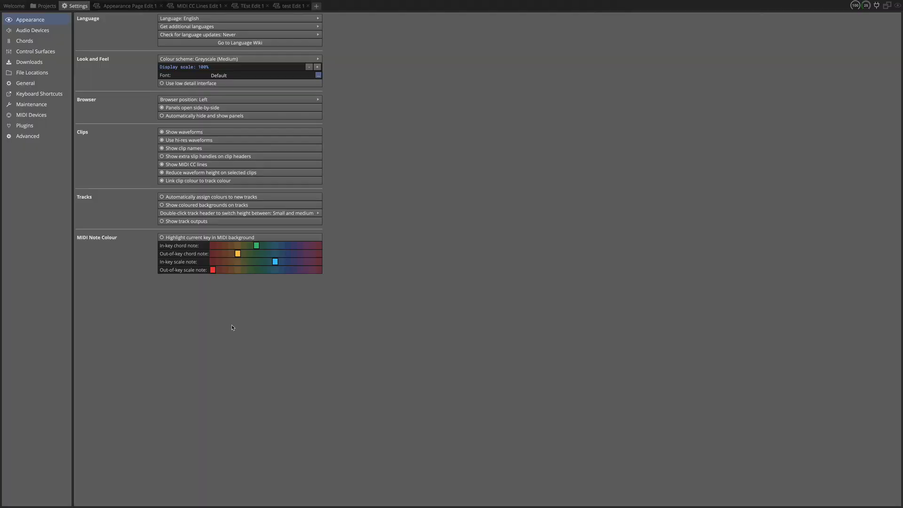